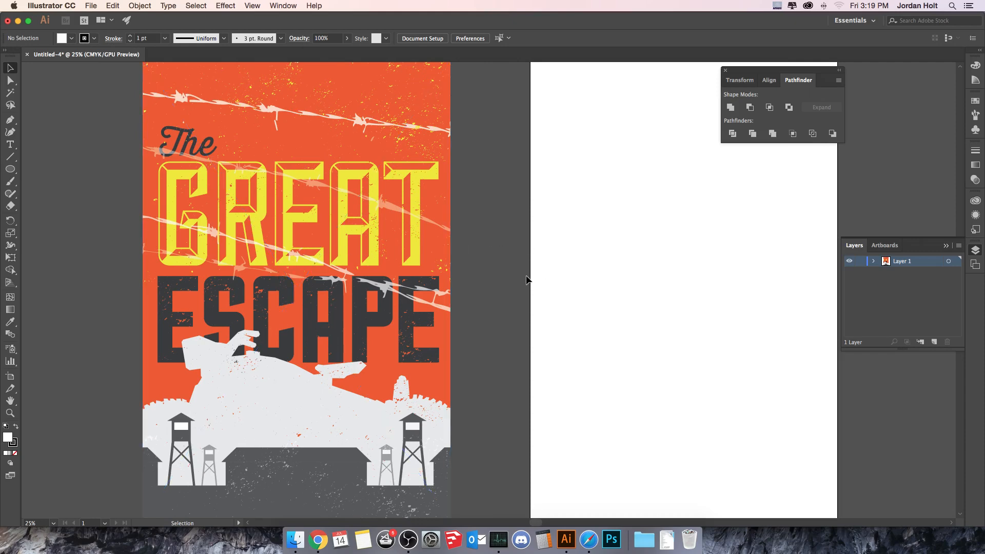
scroll(537, 290, right, 3)
scroll(537, 291, down, 1)
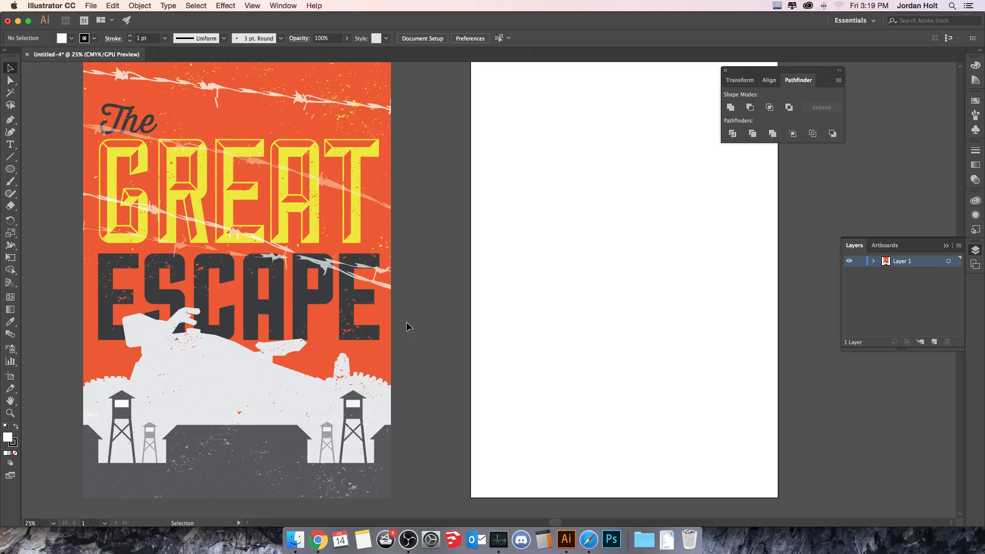
drag(453, 244, 471, 288)
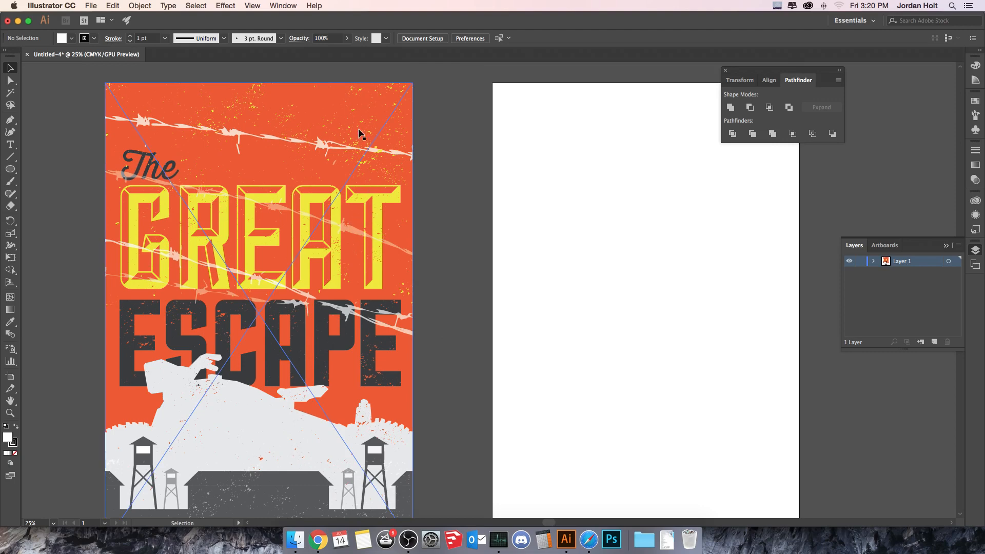
drag(444, 222, 353, 171)
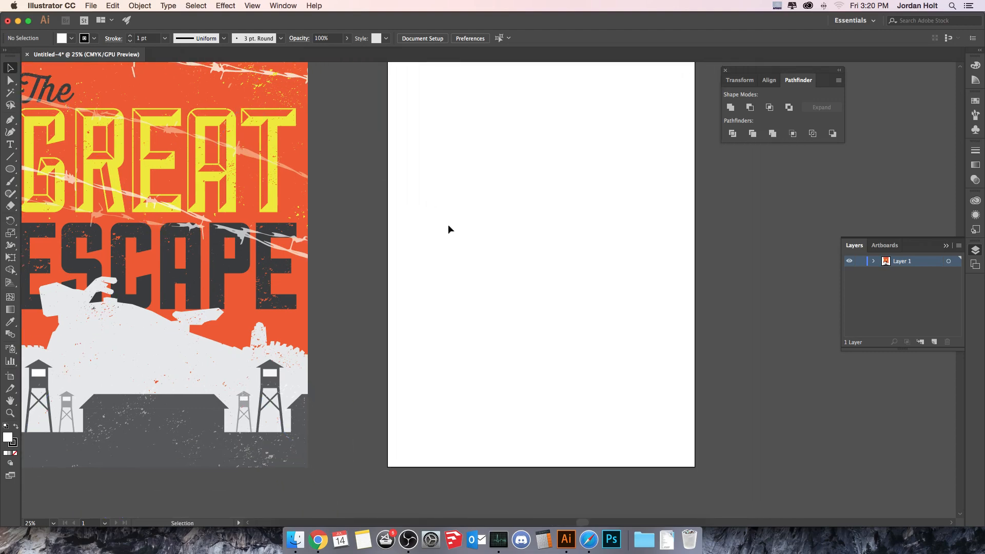
scroll(448, 229, left, 5)
scroll(444, 246, up, 2)
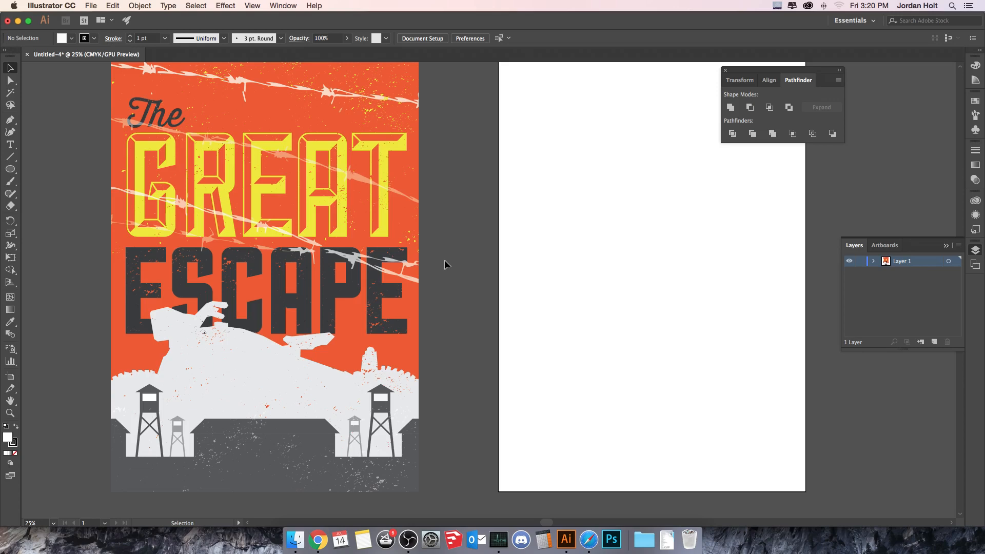
- Create a new layer above the poster image and name it Camp
click(918, 308)
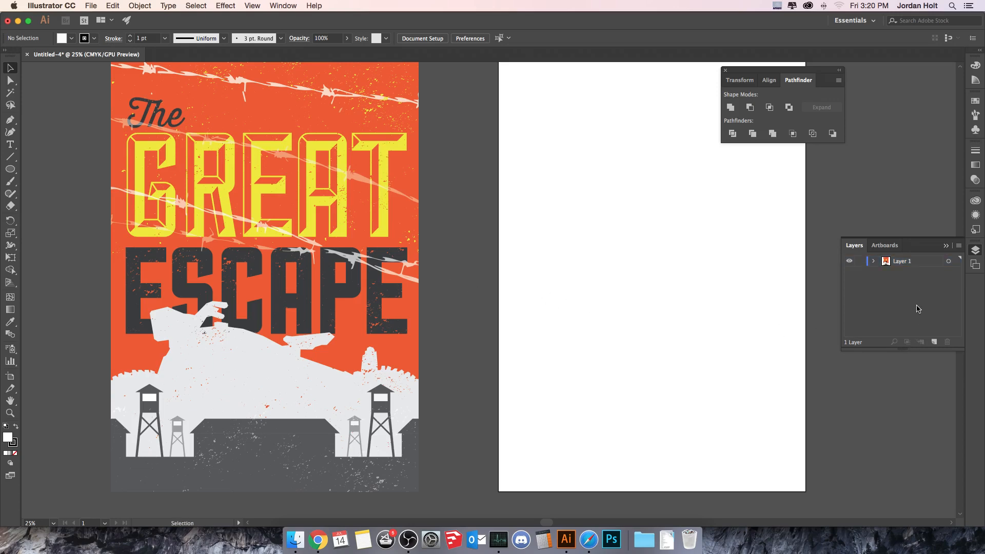
click(933, 342)
double_click(906, 262)
text(Camp)
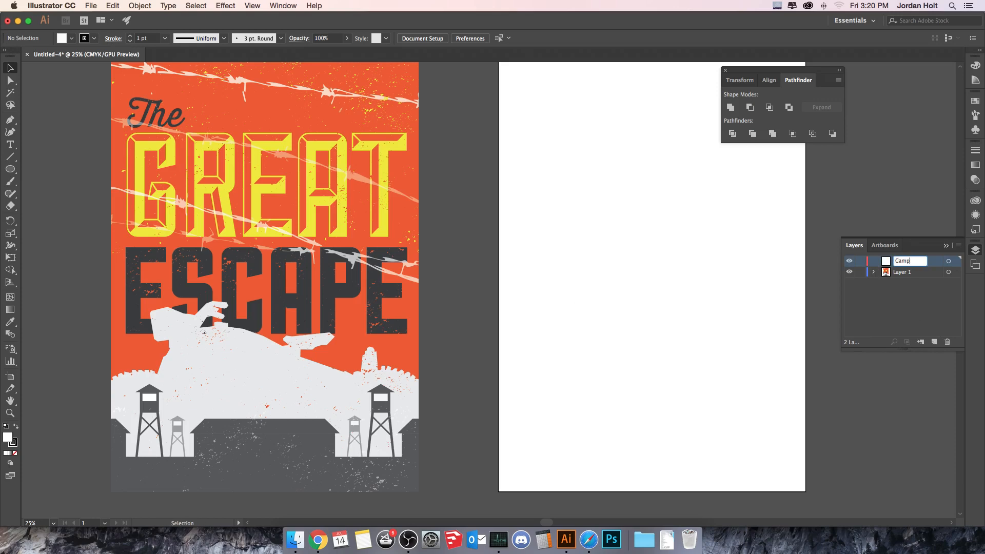
key(Return)
- Lock the poster image's layer, rename it Reference, and make the Camp layer active
click(860, 271)
click(906, 277)
double_click(901, 274)
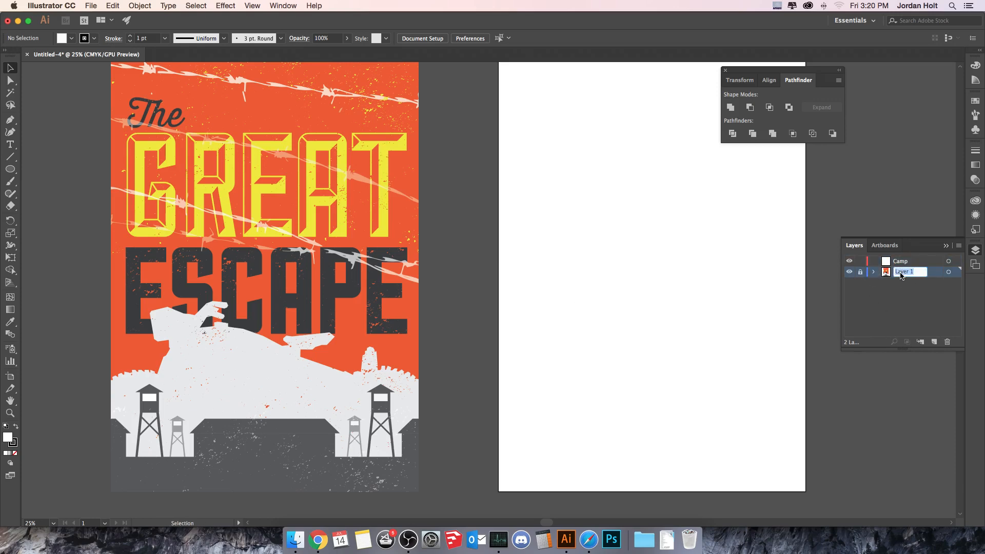
text(Reference)
key(Return)
click(924, 263)
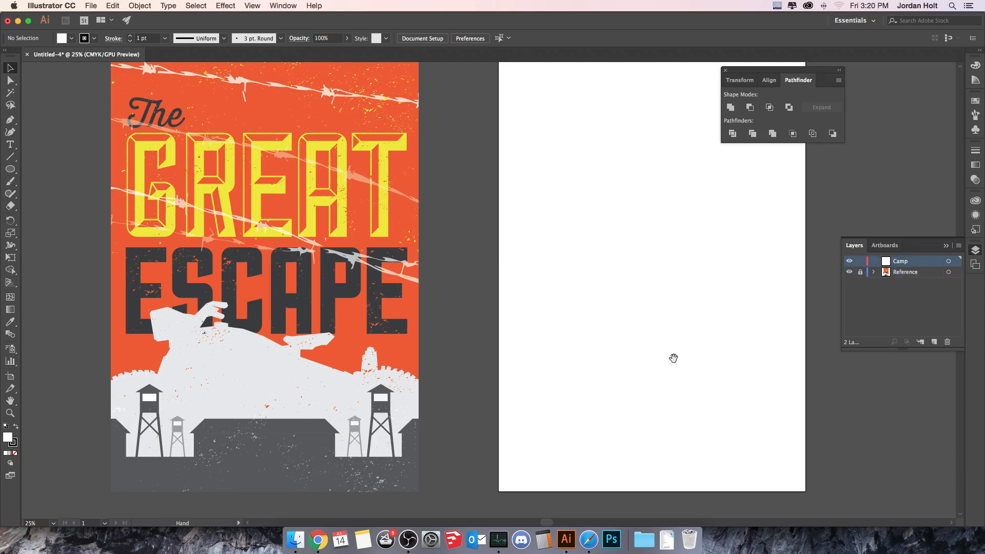
- Prepare the Rectangle tool with no stroke and a dark gray fill for drawing on the blank artboard
scroll(616, 308, down, 4)
scroll(615, 307, right, 5)
key(super+equal)
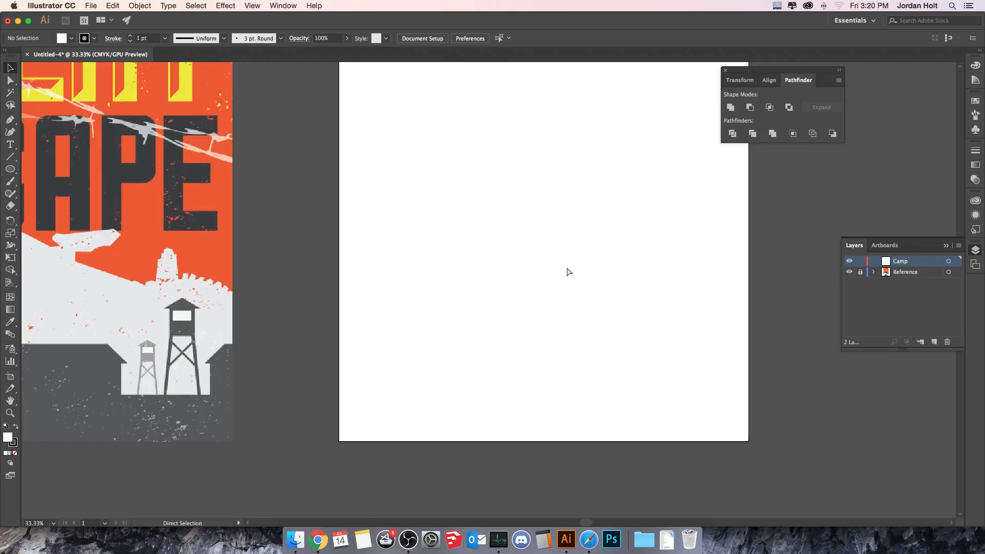
drag(468, 277, 599, 238)
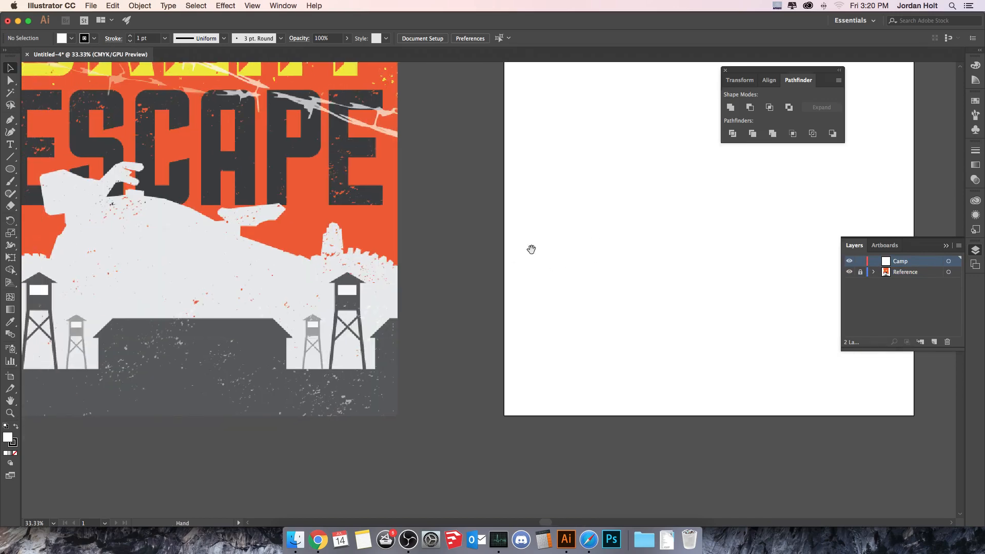
drag(514, 255, 528, 249)
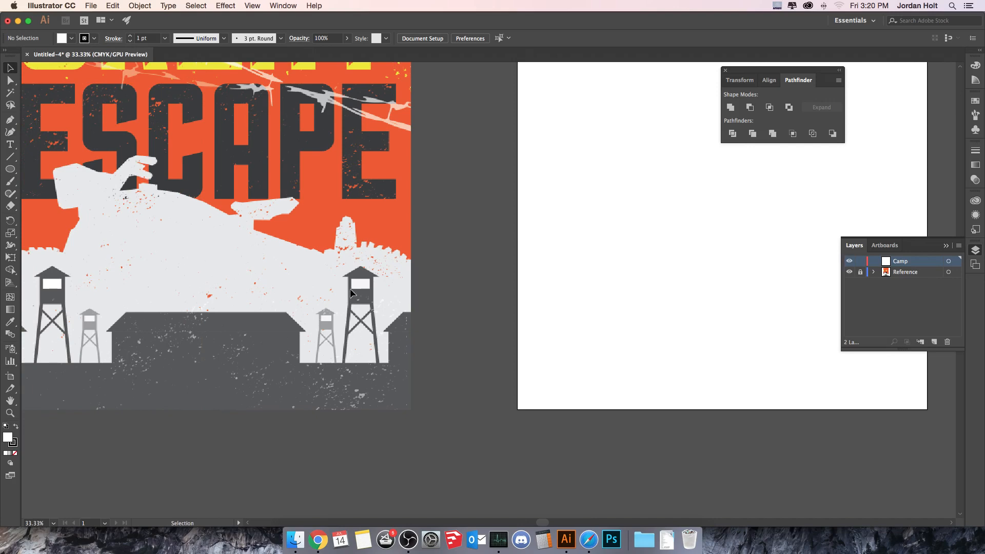
drag(583, 286, 427, 273)
drag(484, 249, 435, 299)
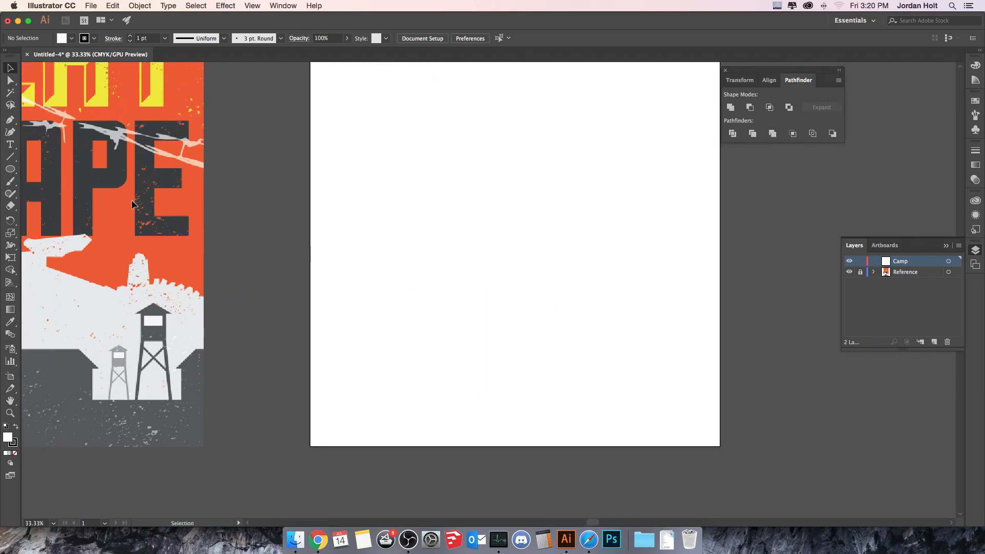
drag(10, 168, 32, 171)
click(94, 38)
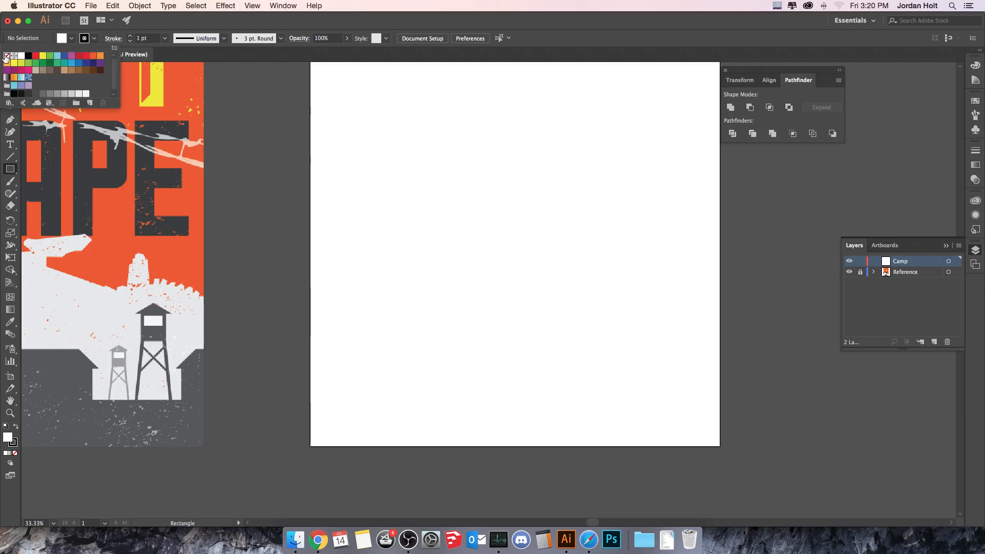
click(6, 57)
click(72, 38)
click(72, 38)
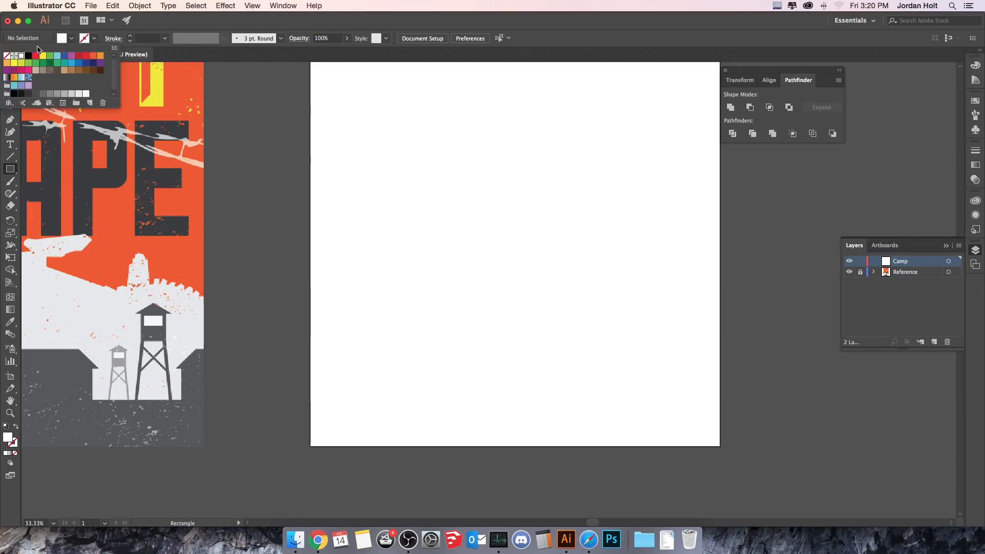
click(28, 94)
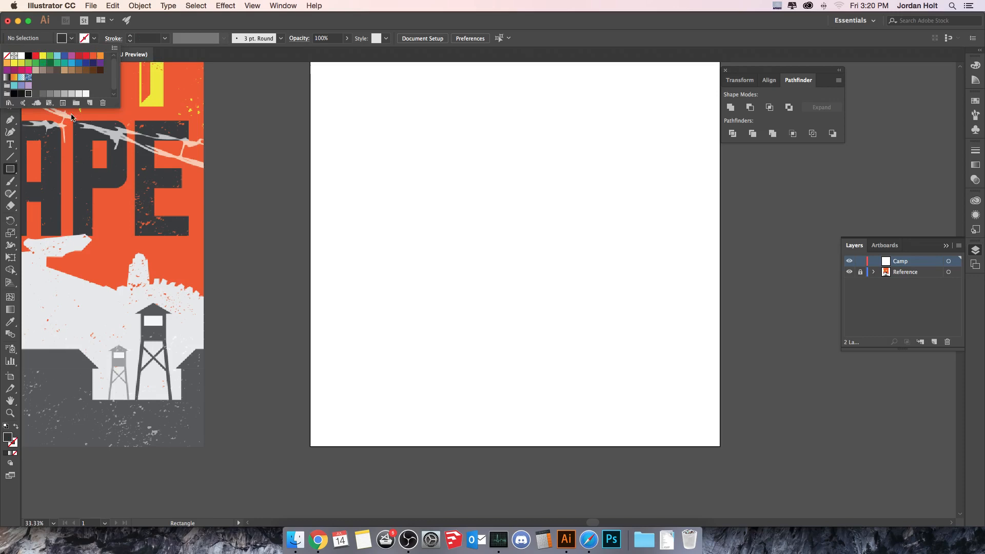
click(240, 182)
click(71, 39)
click(213, 131)
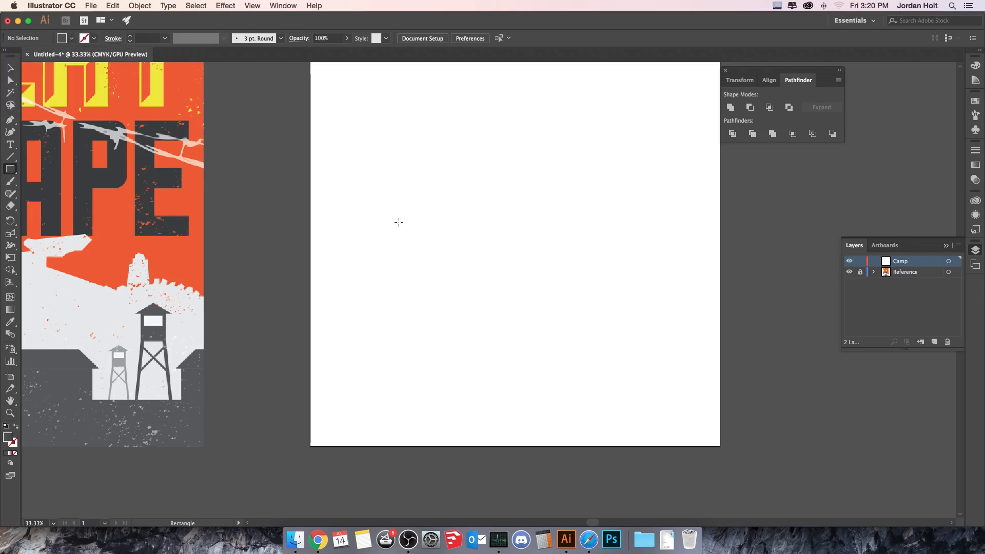
- Draw a tower cabin rectangle about 276 by 360 px on the blank artboard and move it up and to the left
drag(460, 206, 508, 267)
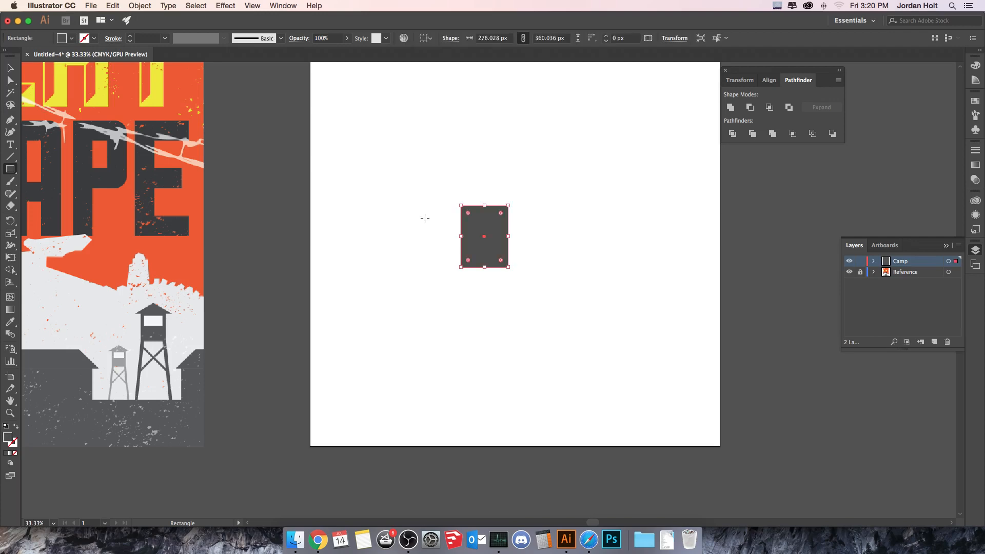
click(11, 67)
click(510, 303)
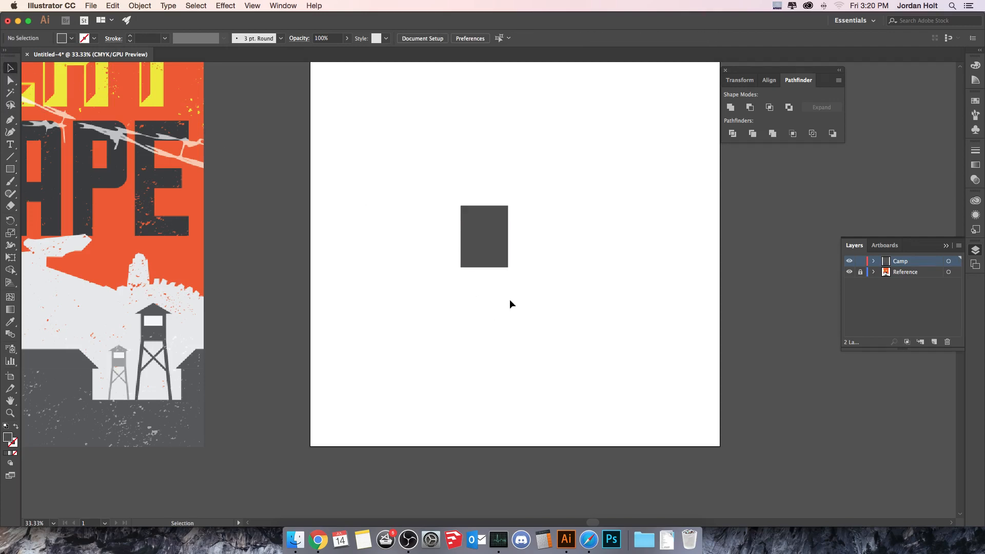
click(502, 258)
drag(499, 248, 452, 211)
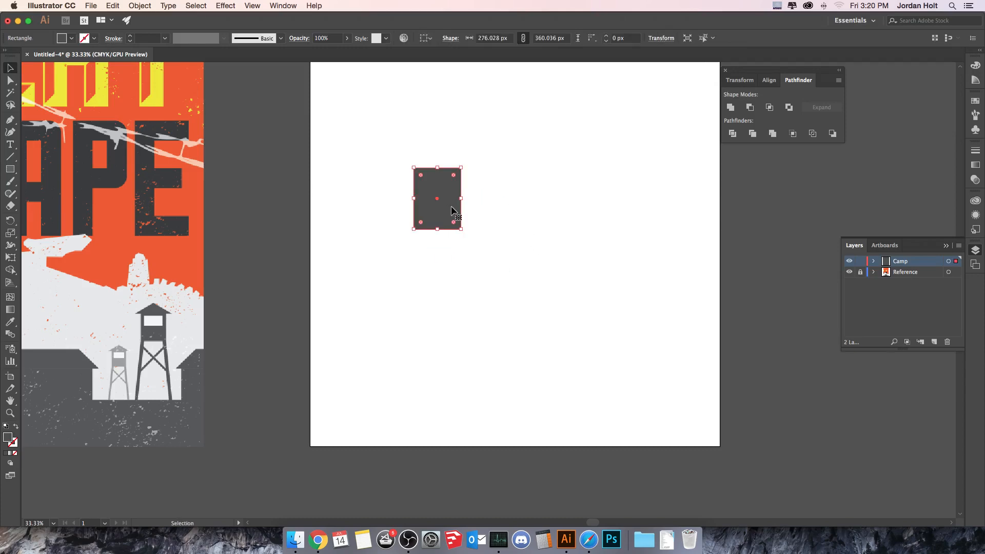
click(488, 235)
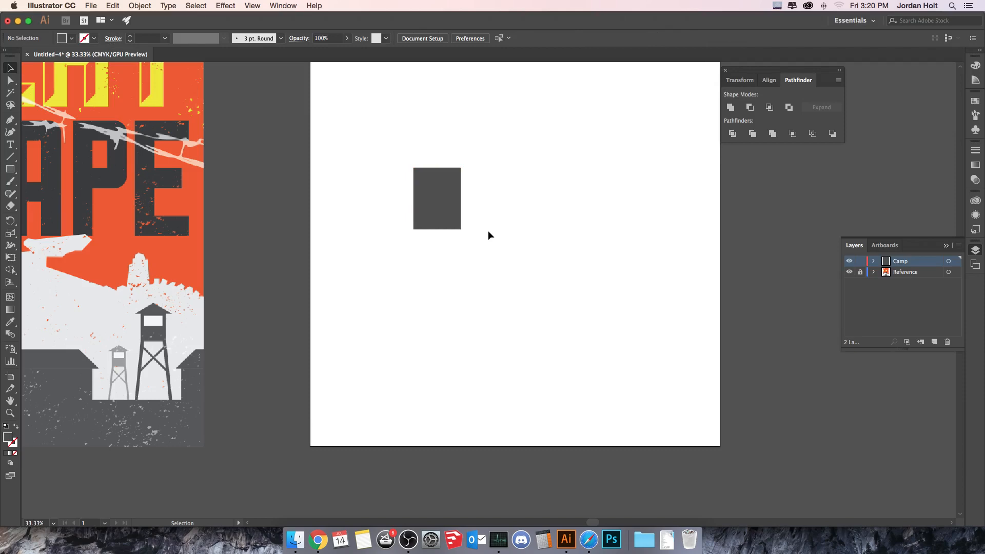
- Widen the cabin rectangle slightly by extending its right edge outward
click(454, 205)
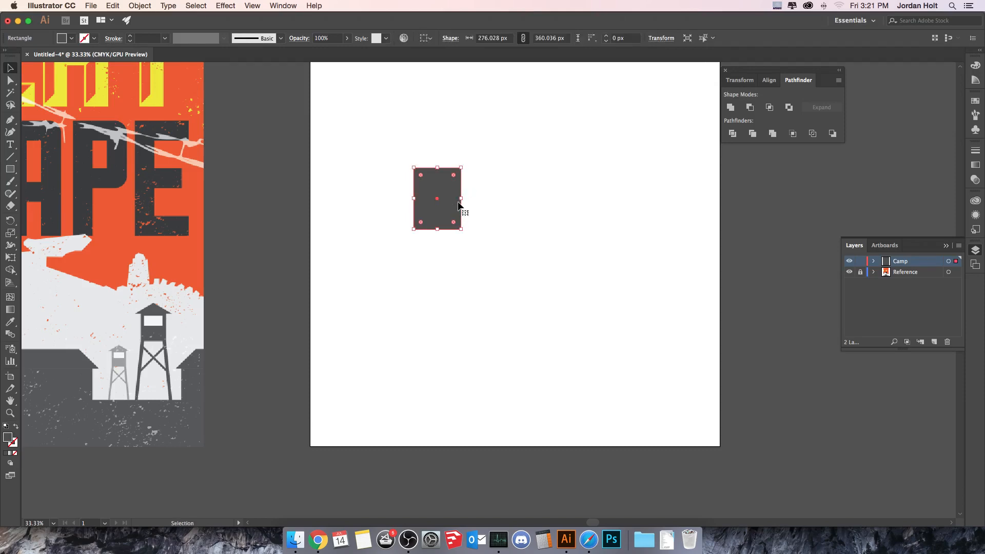
drag(461, 199, 465, 199)
key(super+shift+a)
click(460, 197)
click(458, 296)
- Draw a narrow upright rectangle about 57 by 1428 px beside the cabin and tilt it slightly clockwise as a tower leg
click(10, 169)
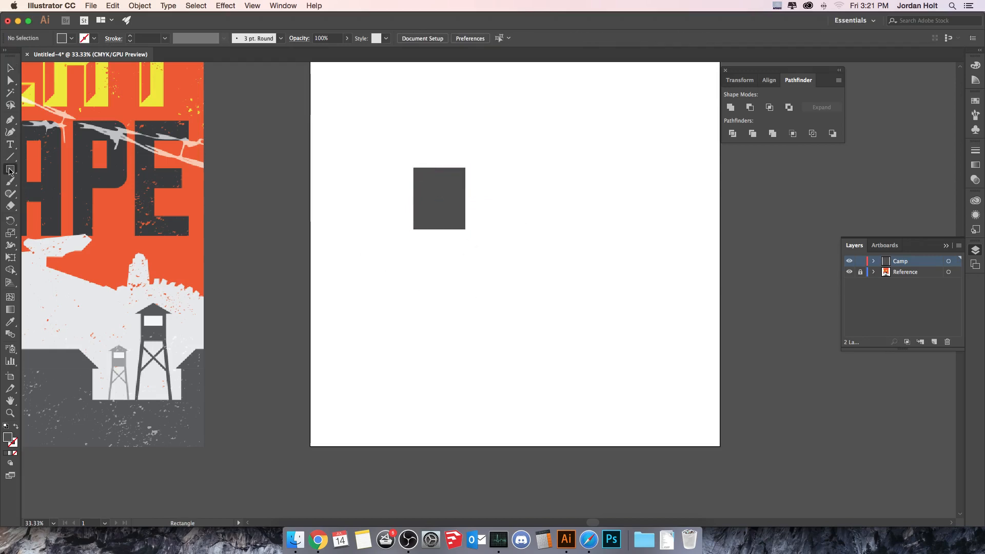
mouse_move(553, 174)
mouse_down()
mouse_move(579, 282)
mouse_move(563, 418)
mouse_up()
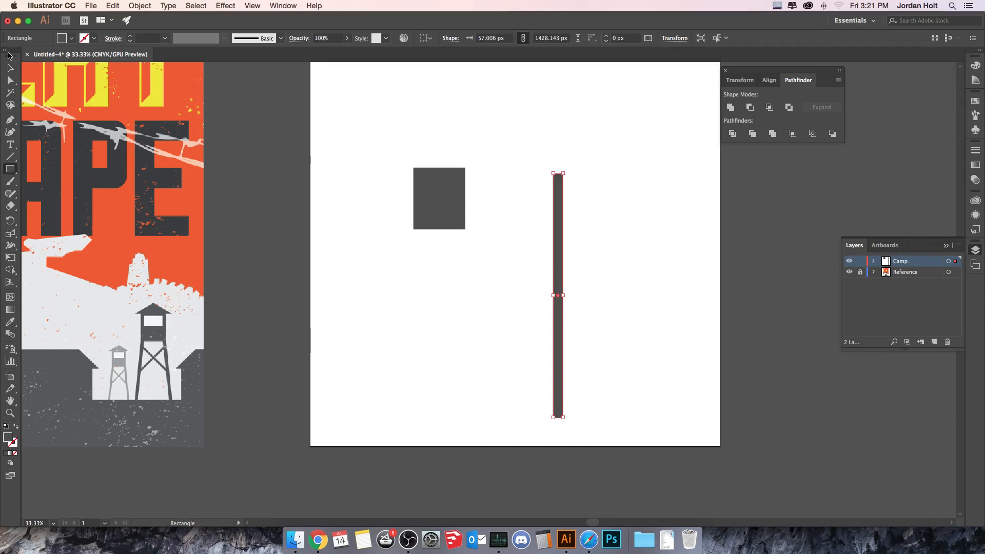
click(10, 67)
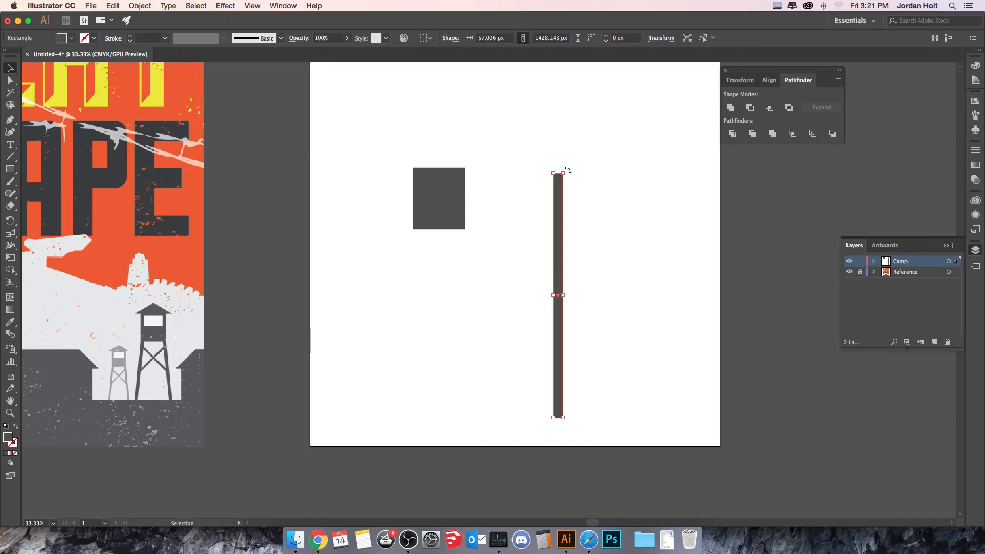
drag(566, 170, 584, 171)
- Place the tilted leg's top at the cabin's lower-left corner and move both shapes up on the artboard
drag(575, 205, 417, 251)
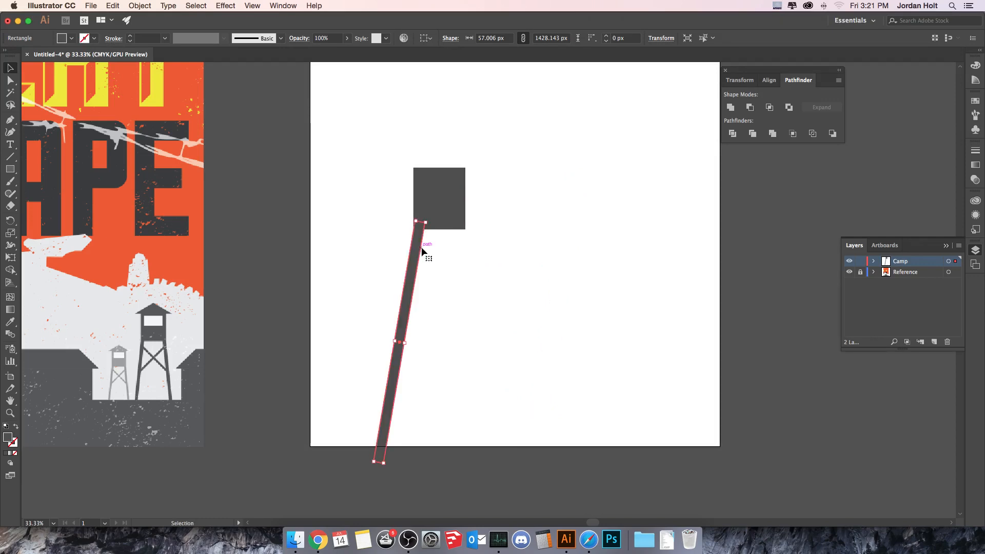
shift+click(450, 216)
drag(450, 215, 468, 149)
click(529, 259)
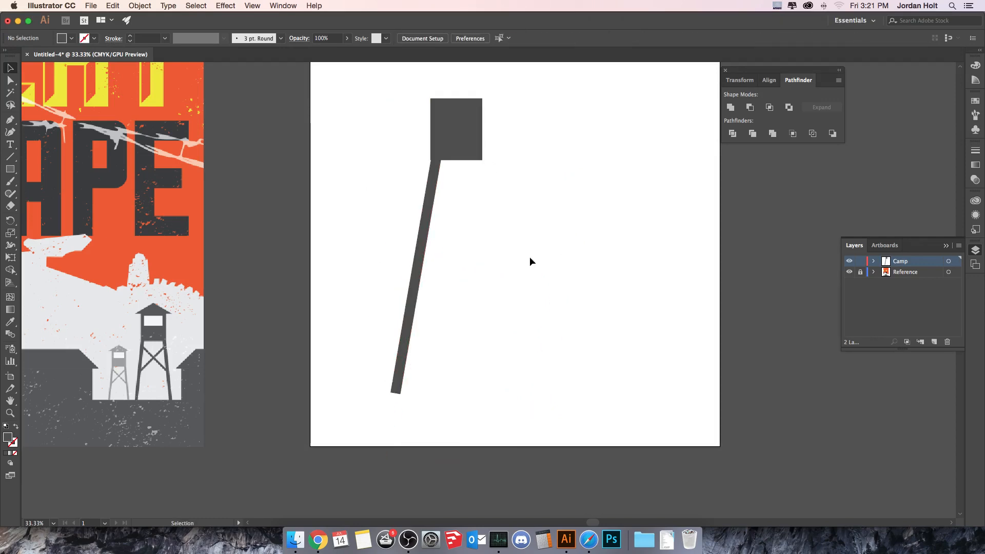
- Nudge the leg left in small increments to line it up with the cabin's left edge
click(433, 215)
key(ctrl+=)
key(ctrl+=)
key(ctrl+=)
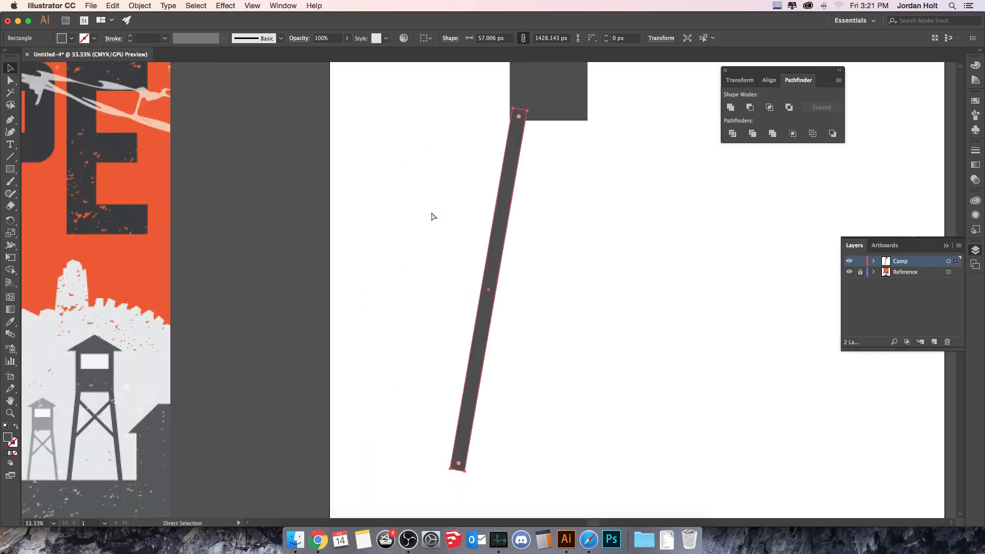
drag(519, 173, 484, 438)
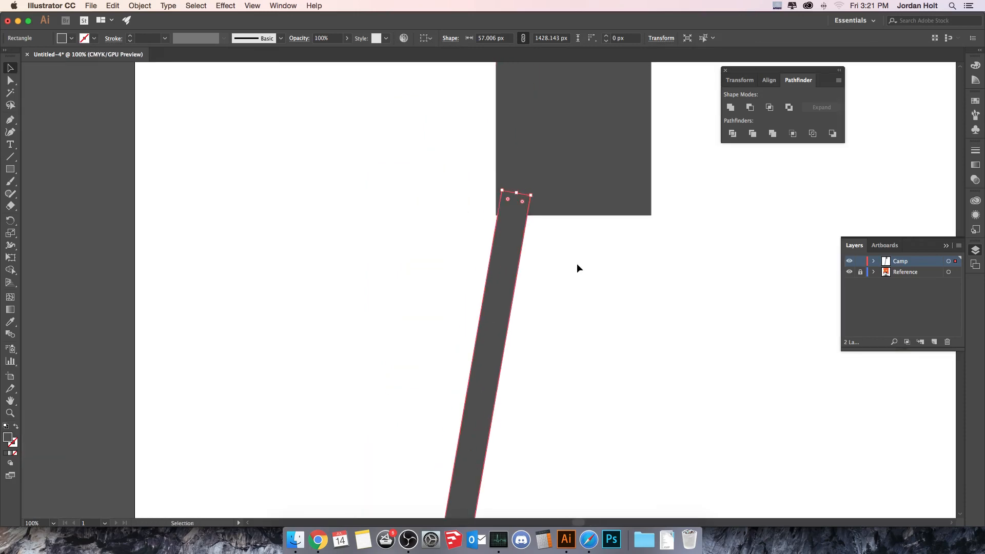
key(Left)
key(Left)
key(Left)
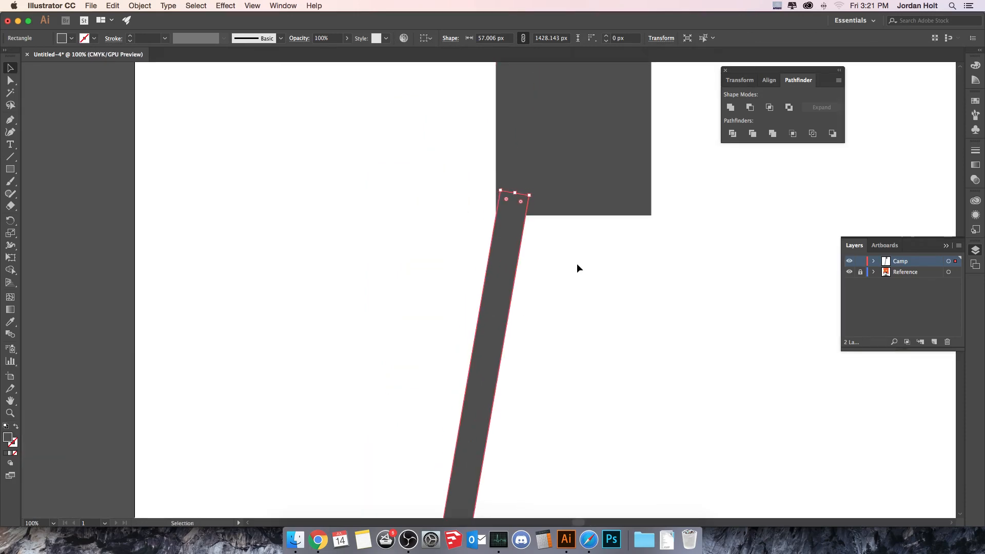
click(576, 263)
- Copy the left tower leg and paste a duplicate next to it
key(ctrl+minus)
key(ctrl+minus)
key(ctrl+minus)
key(ctrl+minus)
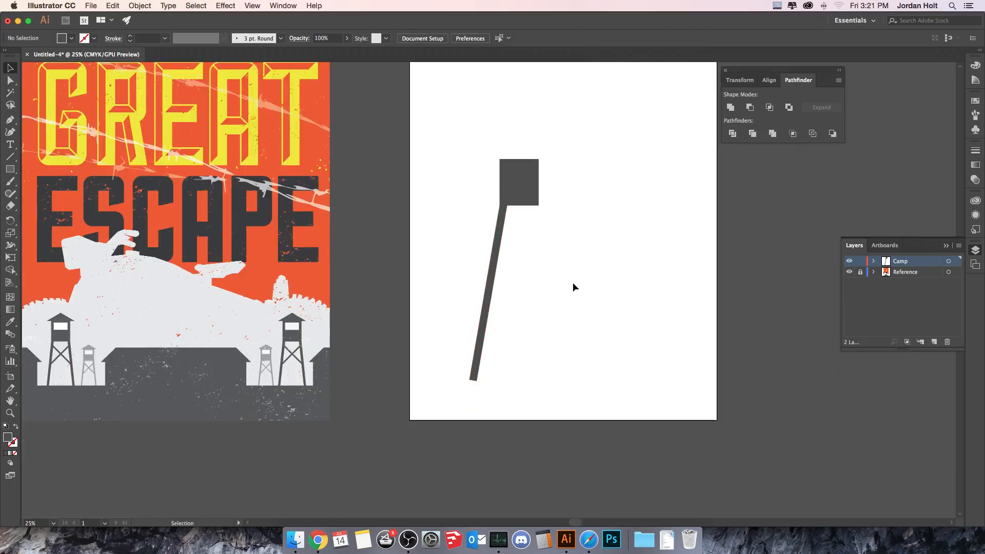
scroll(572, 283, right, 3)
click(444, 269)
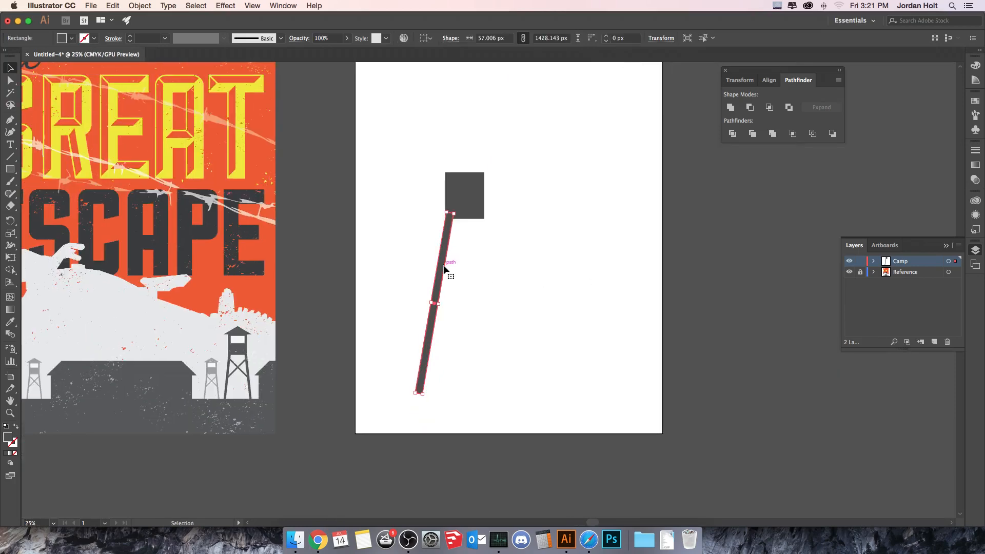
key(a)
key(super+c)
key(super+v)
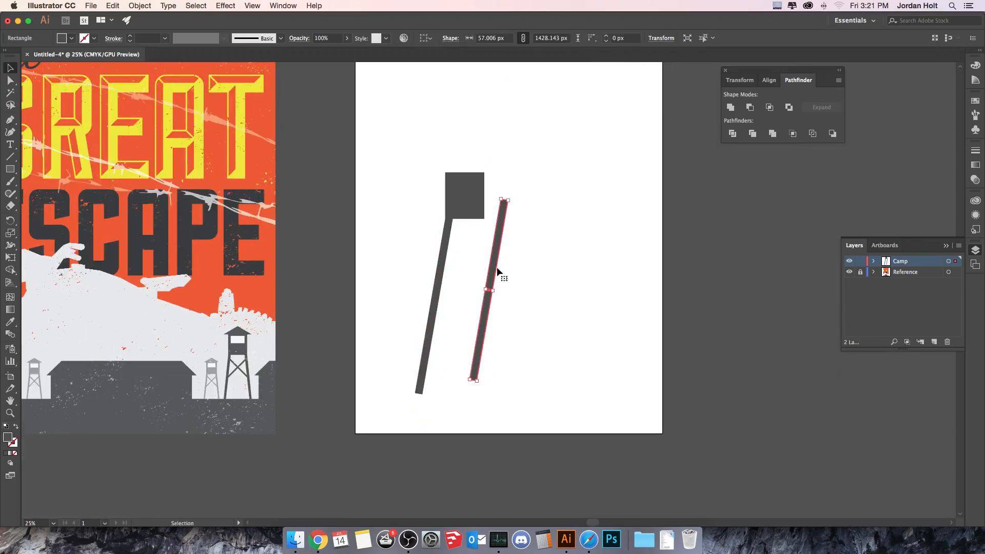
- Reflect the duplicated leg left to right so it slants opposite to the original leg
click(141, 6)
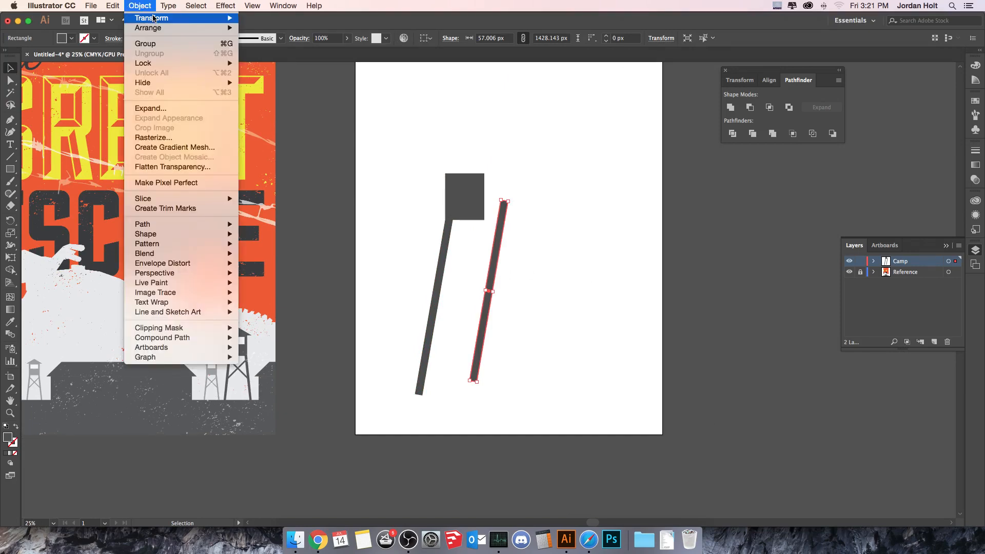
mouse_move(152, 18)
click(264, 57)
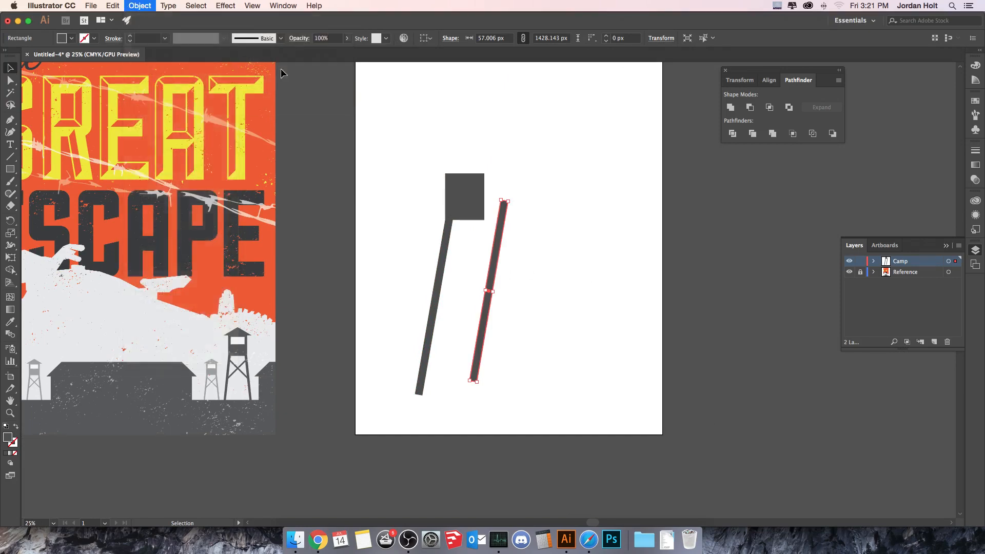
click(797, 344)
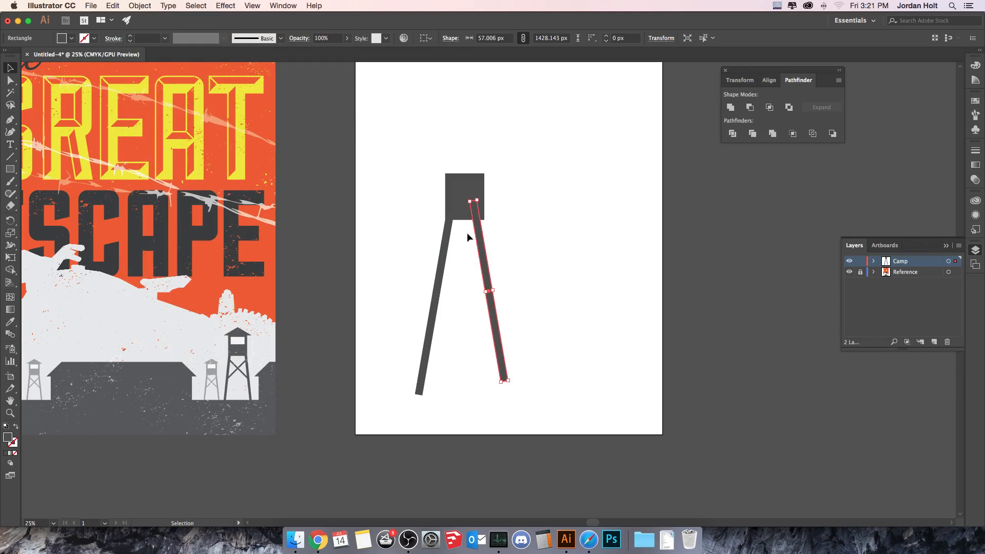
- Fit the mirrored leg's top against the cabin's lower-right corner and nudge it right until it lines up with the cabin's edge
drag(476, 231, 482, 243)
click(531, 245)
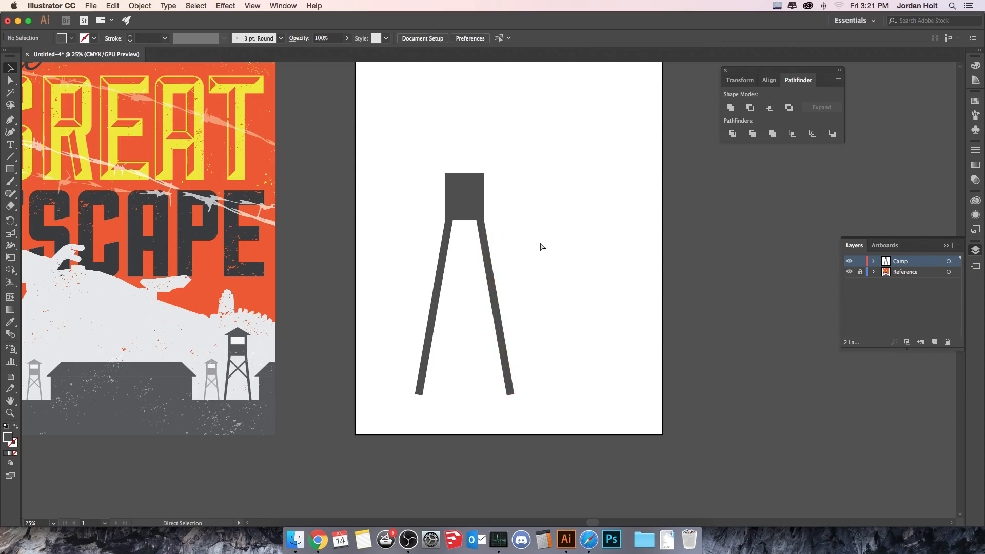
key(super+1)
key(space)
drag(521, 211, 504, 293)
click(460, 166)
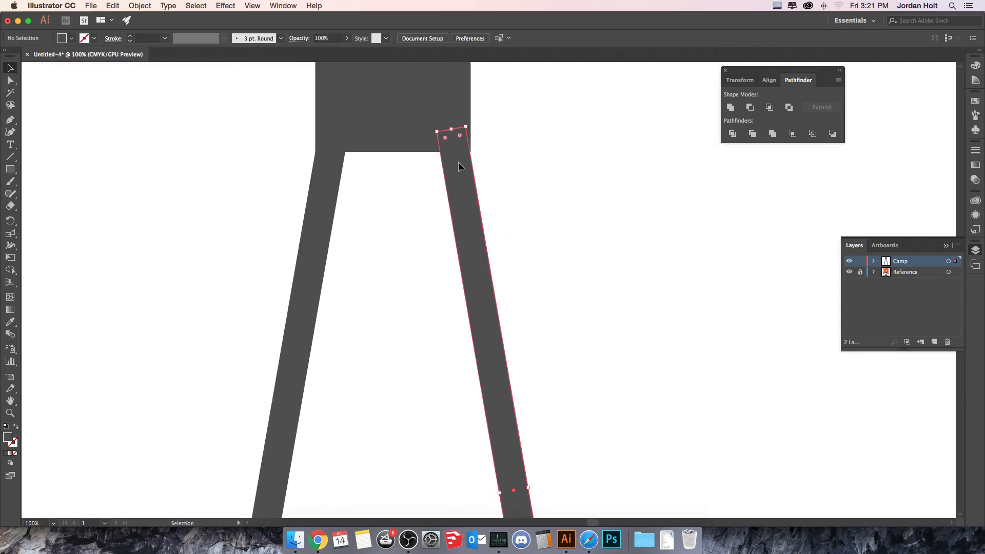
key(Right)
click(521, 285)
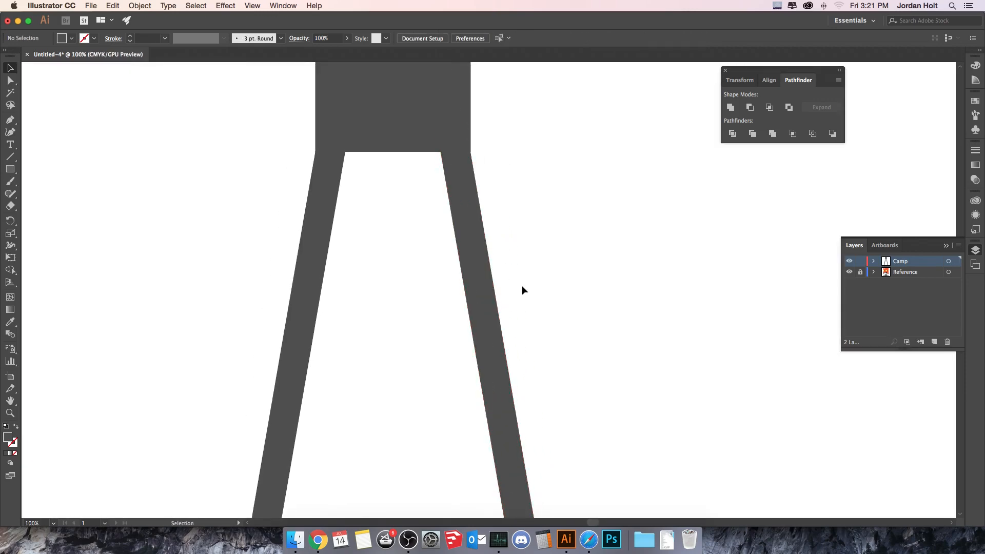
key(space)
drag(487, 265, 524, 305)
key(super+minus)
key(super+minus)
key(super+minus)
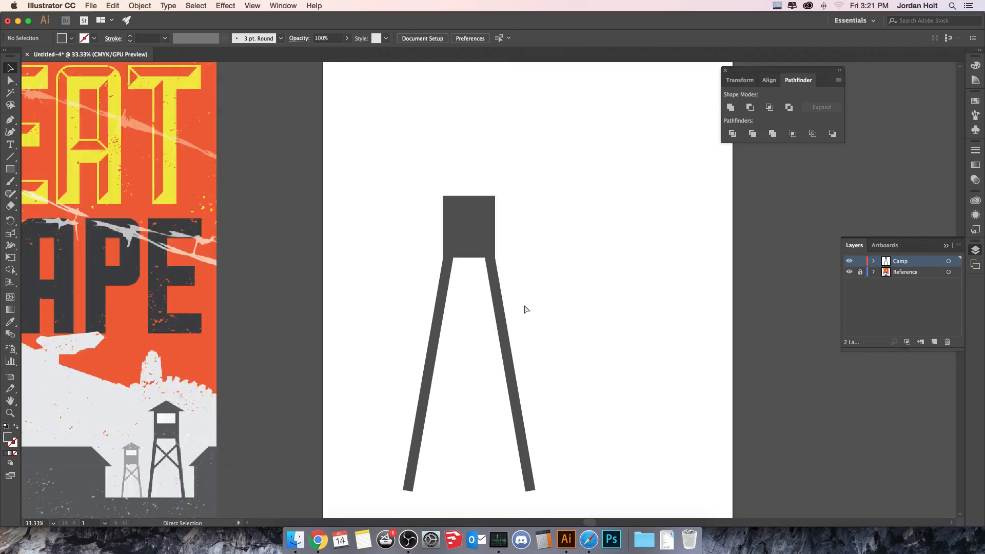
key(space)
drag(570, 339, 607, 233)
drag(455, 230, 430, 247)
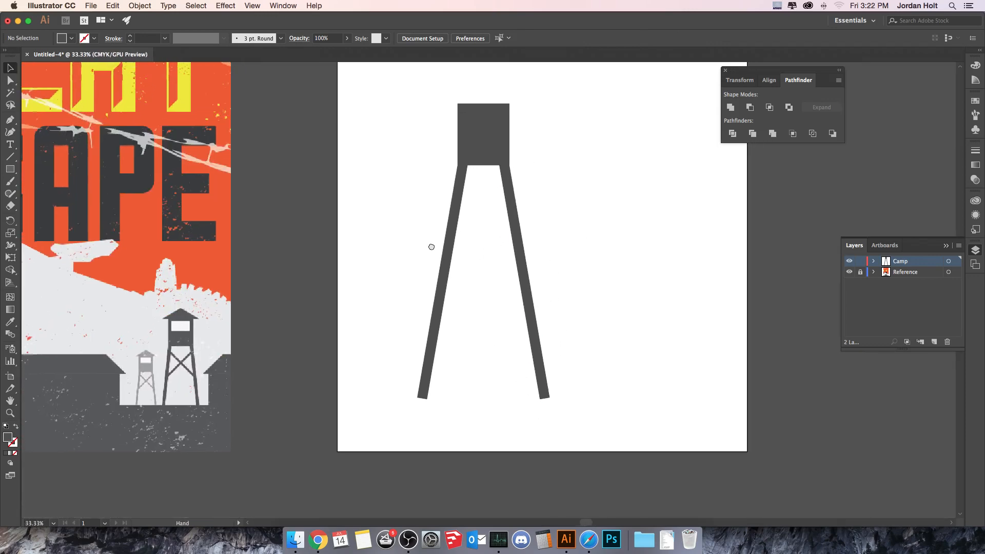
click(10, 156)
drag(582, 169, 589, 262)
key(super+z)
- Draw a thin upright rectangle about 42 by 807 px beside the tower and rotate it 45 degrees counter-clockwise
click(10, 68)
click(10, 169)
drag(612, 148, 619, 288)
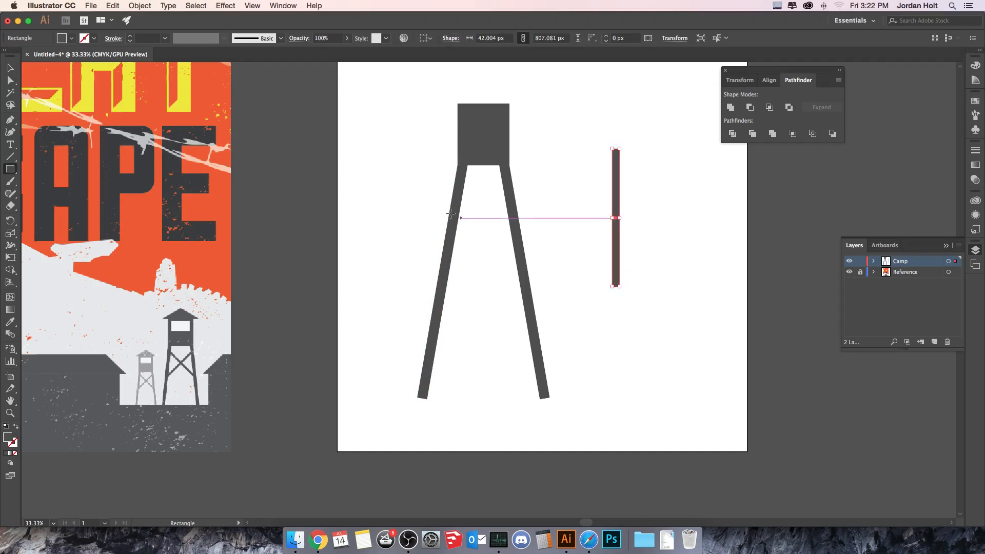
click(10, 68)
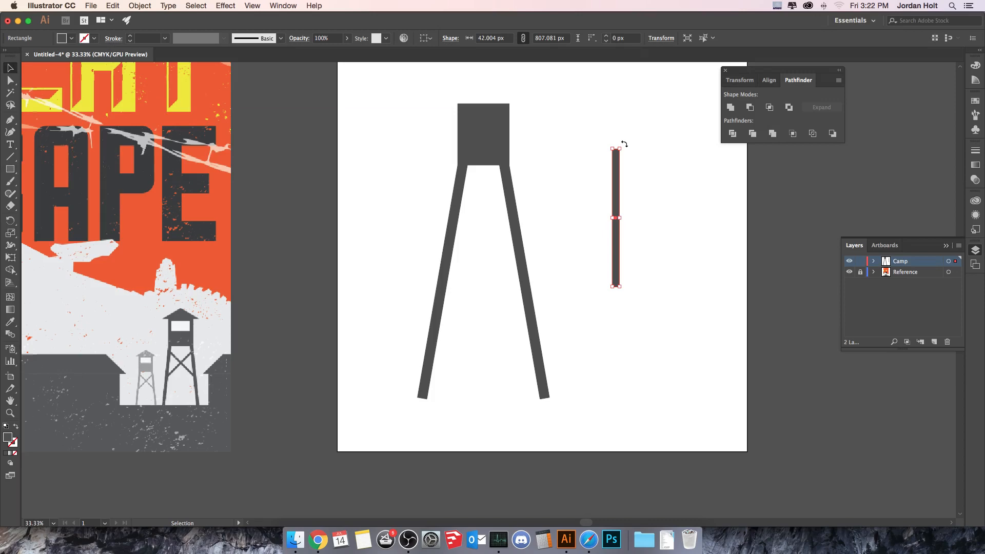
drag(620, 145, 567, 141)
scroll(571, 141, down, 1)
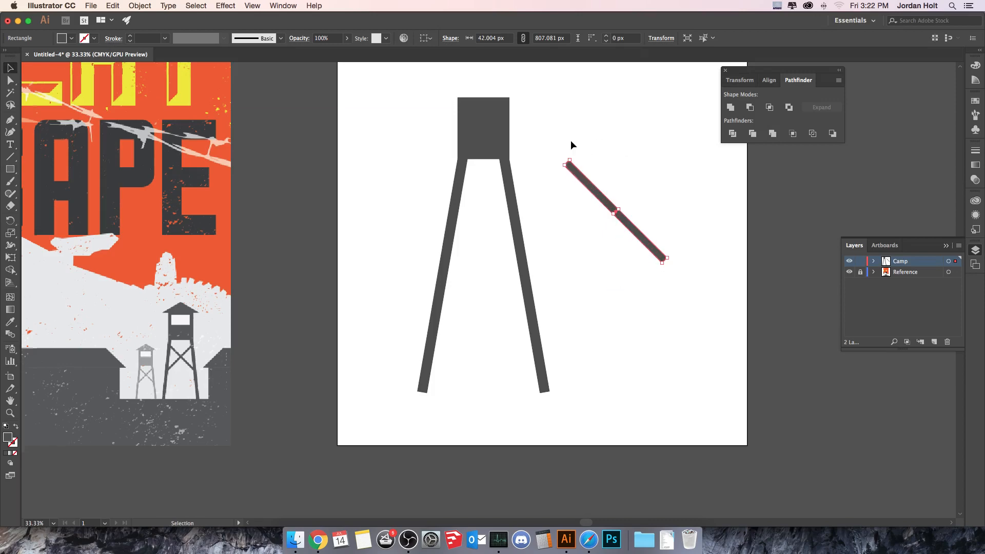
- Duplicate the diagonal bar with the copy slanting the opposite way, and cross both bars in an X over the tower legs
key(super+c)
key(super+v)
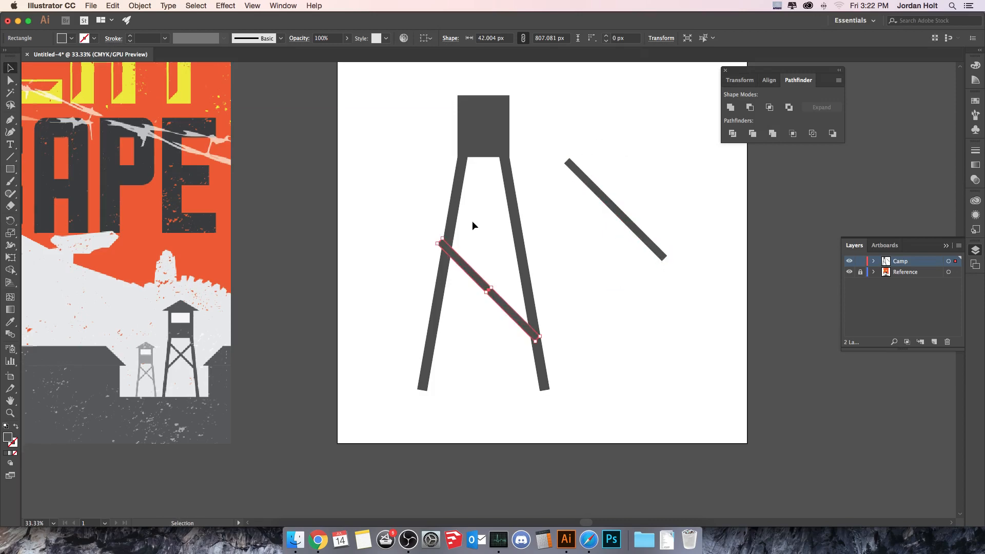
drag(435, 242, 450, 343)
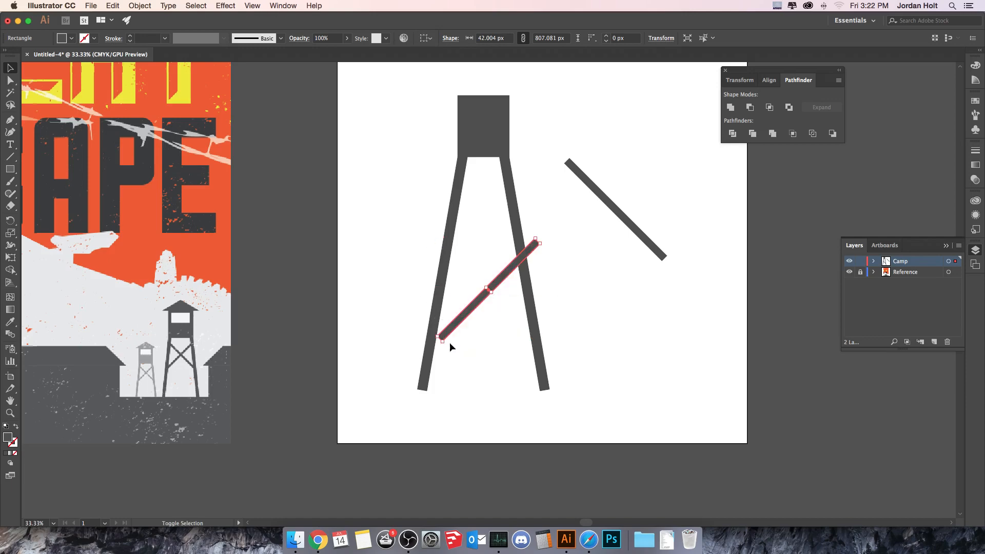
mouse_move(504, 274)
mouse_down()
mouse_move(629, 191)
mouse_move(602, 172)
mouse_move(597, 235)
mouse_move(617, 222)
mouse_move(487, 261)
mouse_move(501, 251)
mouse_move(503, 227)
mouse_move(501, 256)
mouse_up()
click(594, 294)
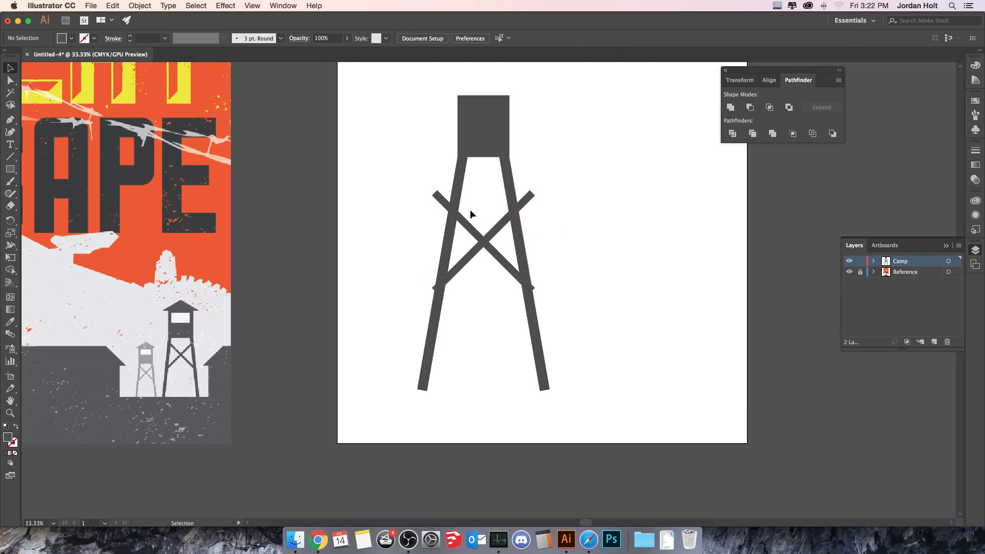
- Unite the two crossed bars into one brace and erase its four ends that stick out beyond the tower legs
click(481, 238)
click(730, 107)
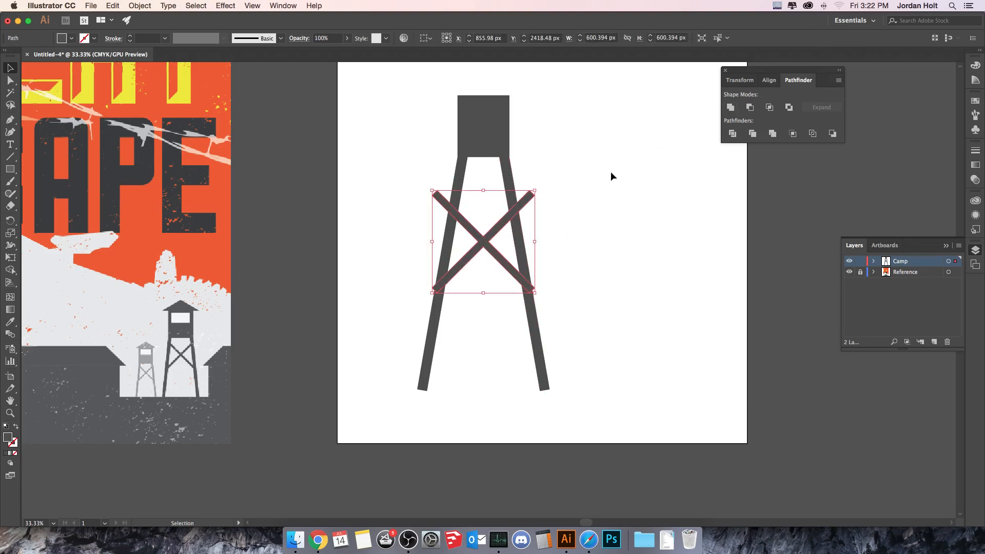
click(11, 205)
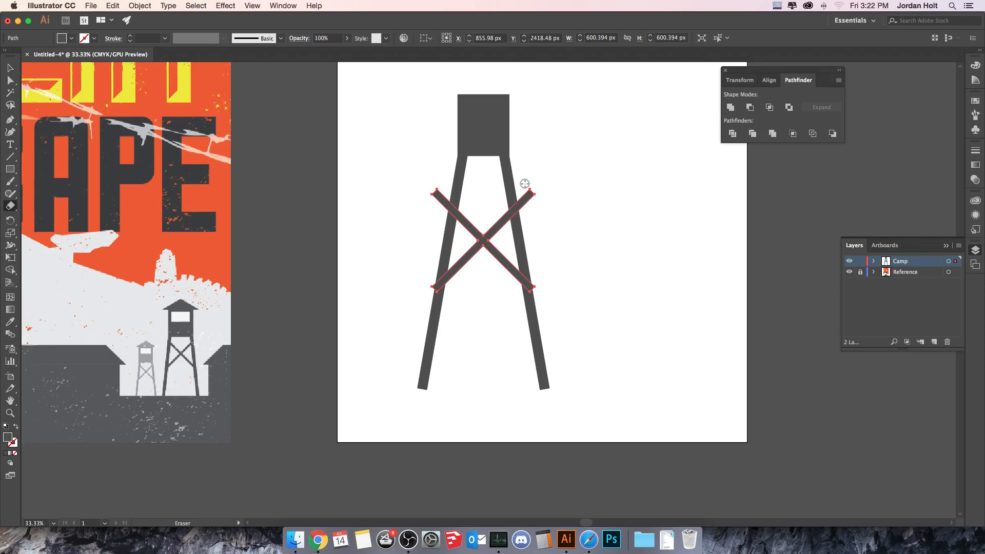
drag(530, 189, 524, 207)
drag(521, 207, 516, 204)
scroll(396, 184, up, 1)
mouse_move(424, 180)
mouse_down()
mouse_move(438, 213)
mouse_move(446, 204)
mouse_up()
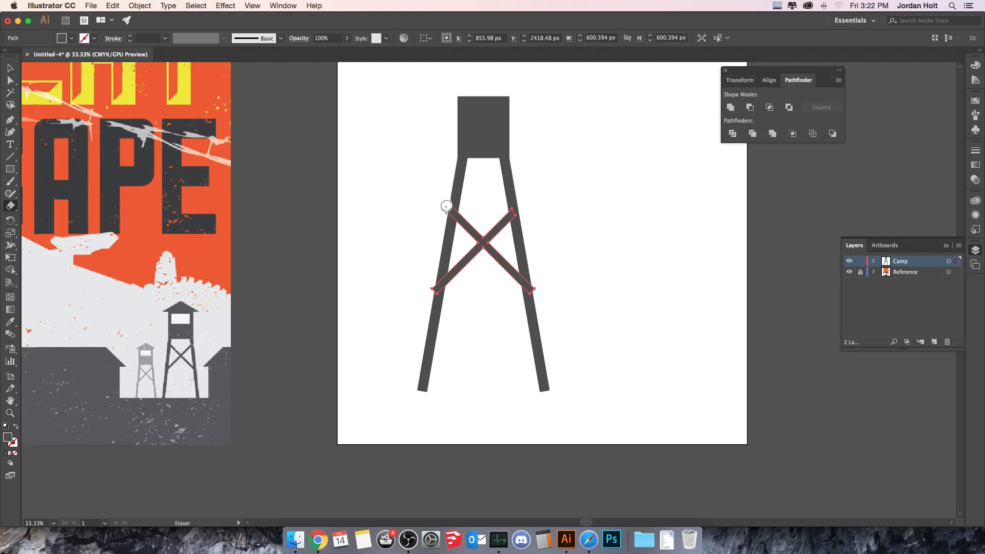
drag(424, 279, 430, 291)
drag(534, 300, 527, 268)
- Unite the cabin, both legs and the cross brace into a single tower shape
key(v)
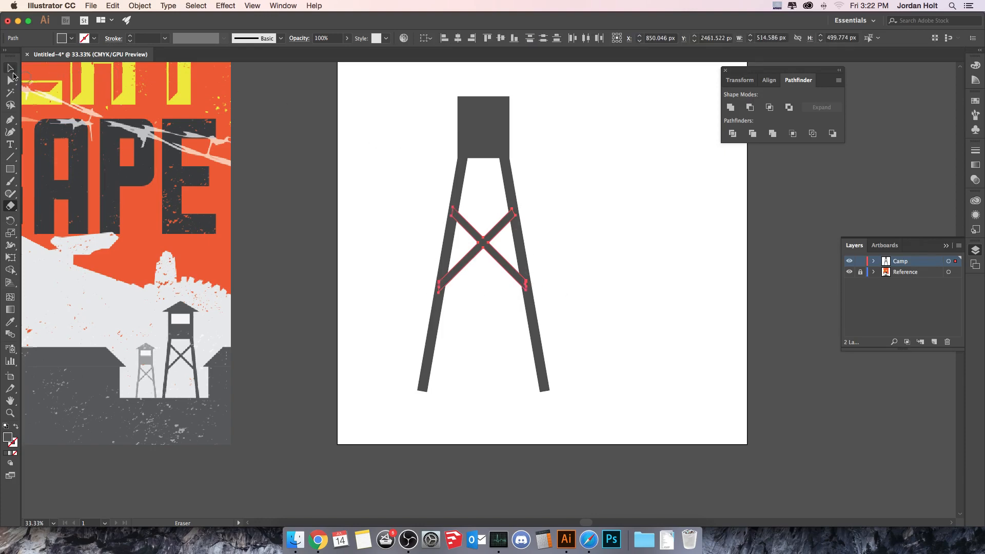
drag(393, 155, 670, 266)
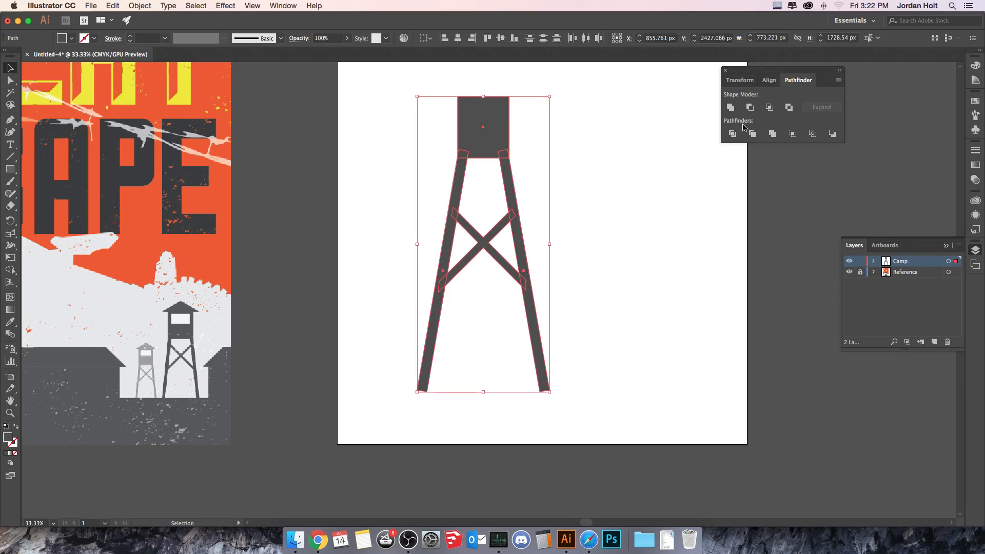
click(730, 107)
click(571, 215)
- Draw a window rectangle about 231 by 135 px in the upper part of the cabin and fill it with red
drag(553, 187, 586, 240)
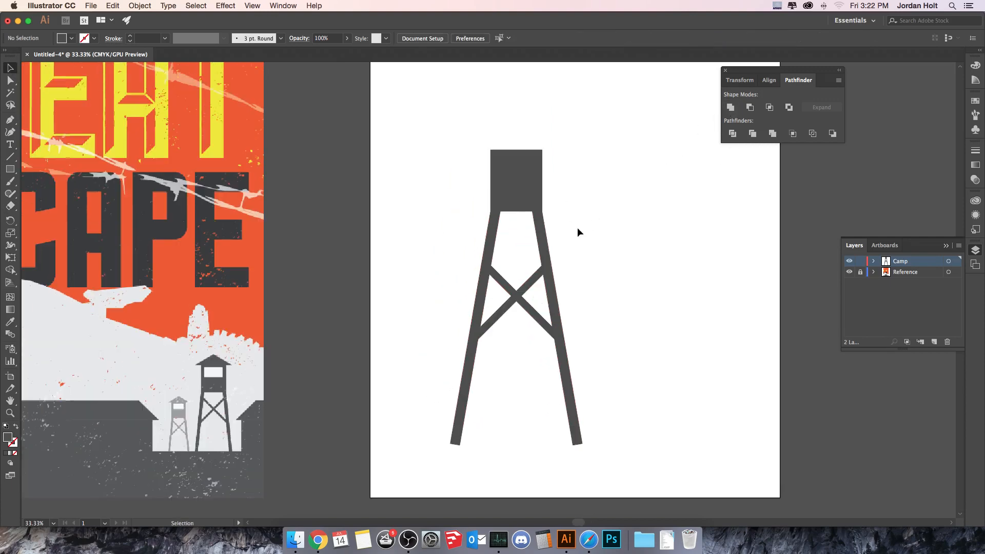
click(10, 169)
drag(498, 159, 535, 180)
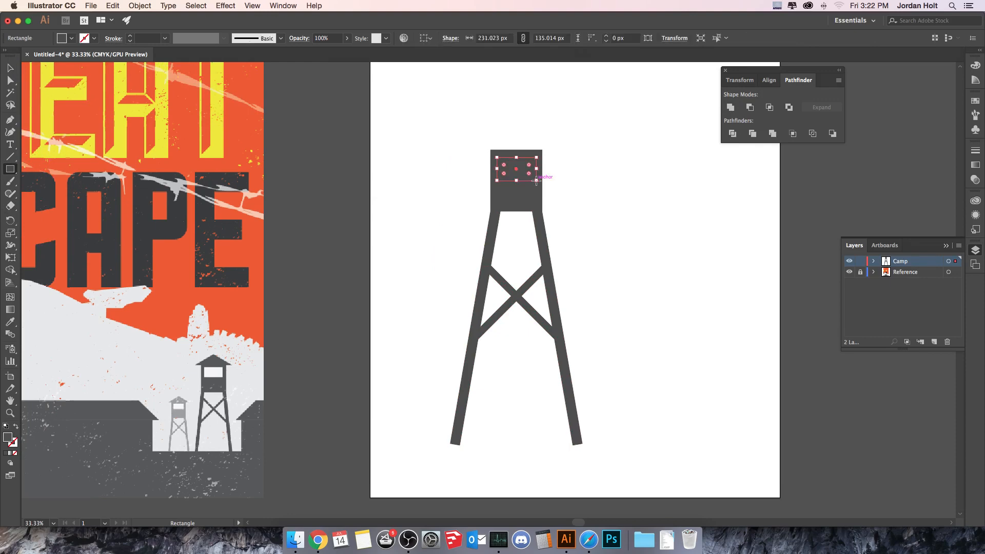
click(72, 38)
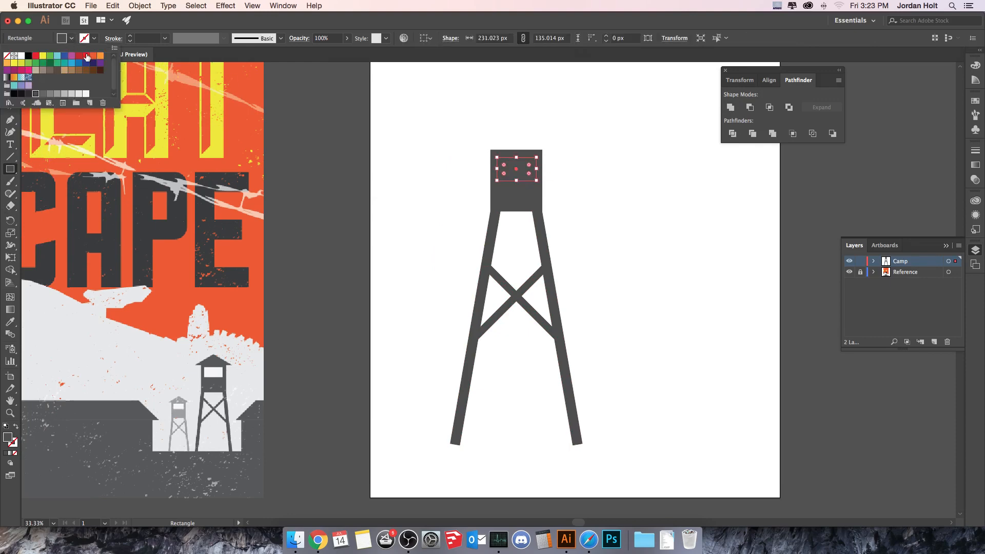
click(88, 57)
key(Escape)
key(v)
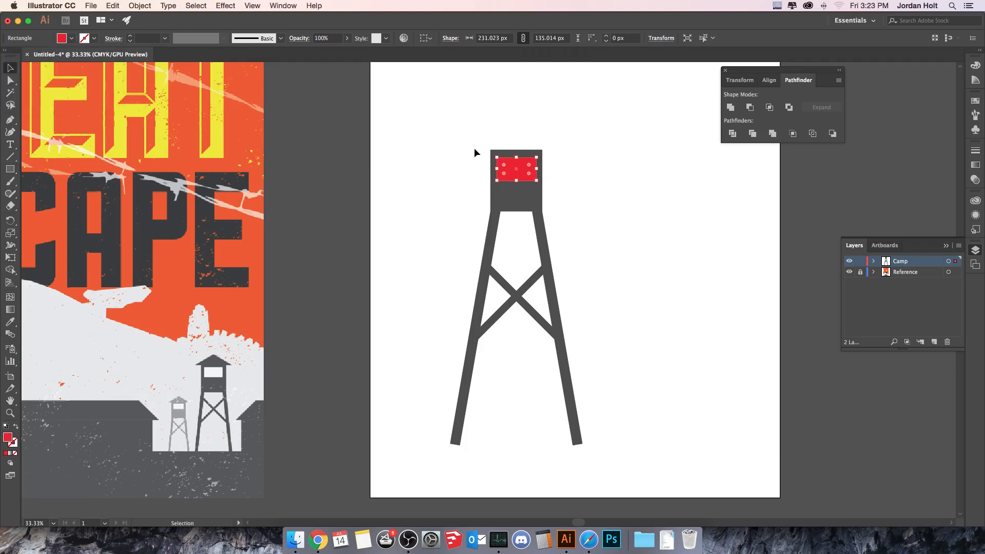
- Cut the red rectangle out of the tower with Minus Front to open the cabin window
key(super+equal)
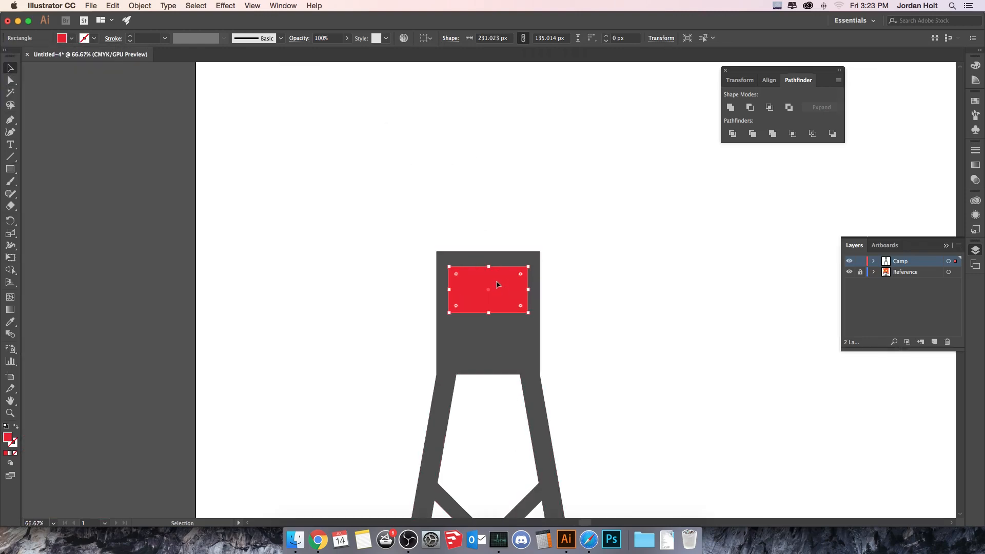
drag(496, 281, 498, 282)
drag(421, 229, 573, 306)
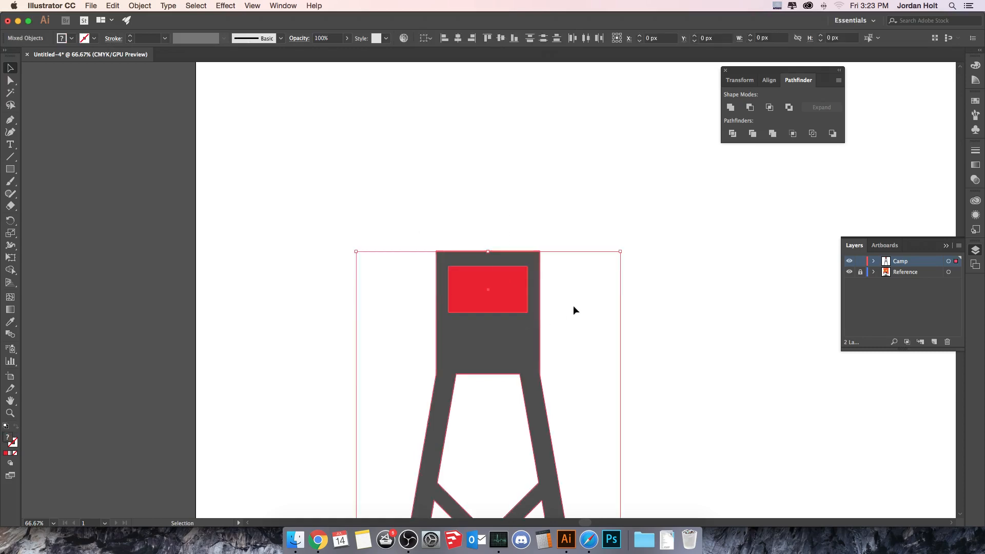
click(750, 107)
click(688, 261)
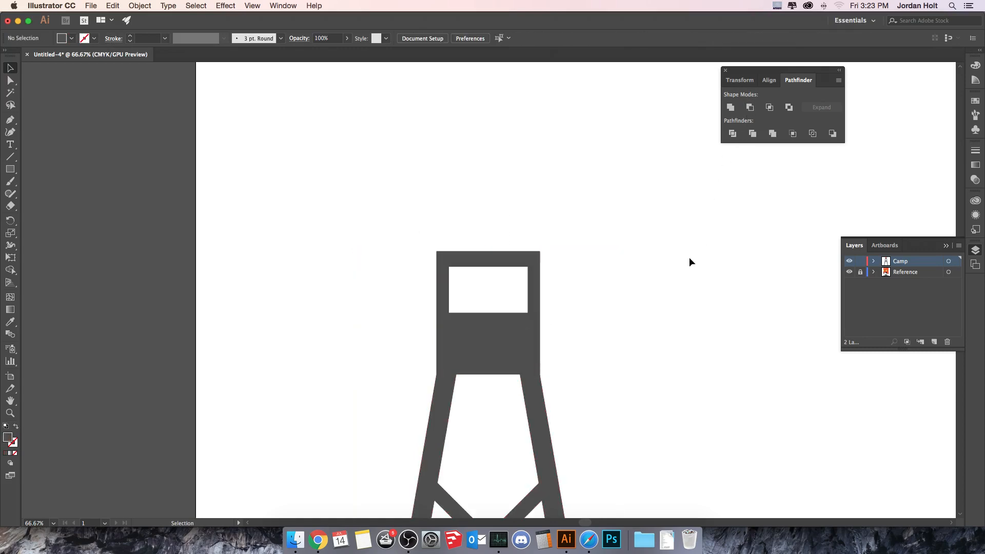
- Draw a triangle with the Polygon tool and flatten it into a low, overhanging roof centered on top of the cabin
key(super+minus)
key(super+minus)
key(super+minus)
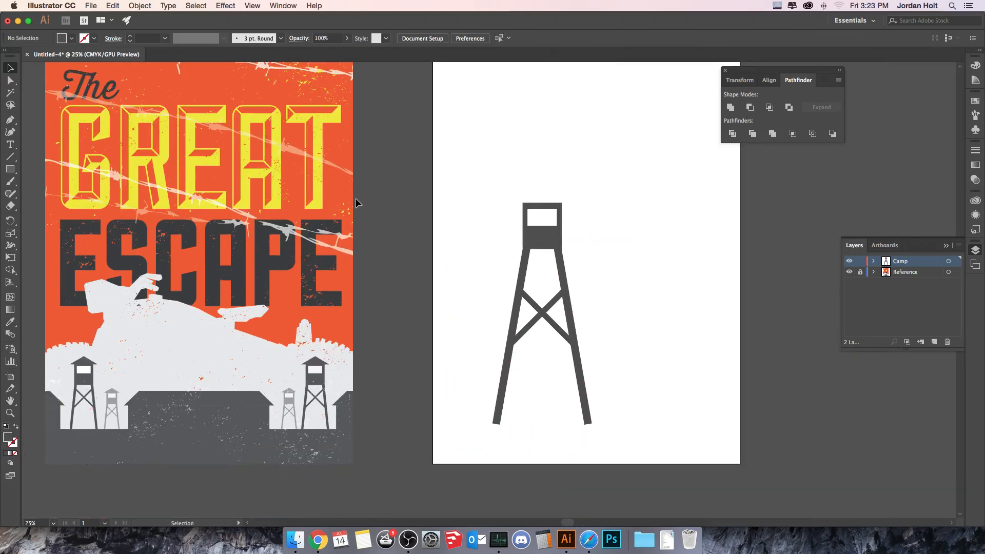
drag(10, 169, 54, 204)
drag(581, 127, 626, 152)
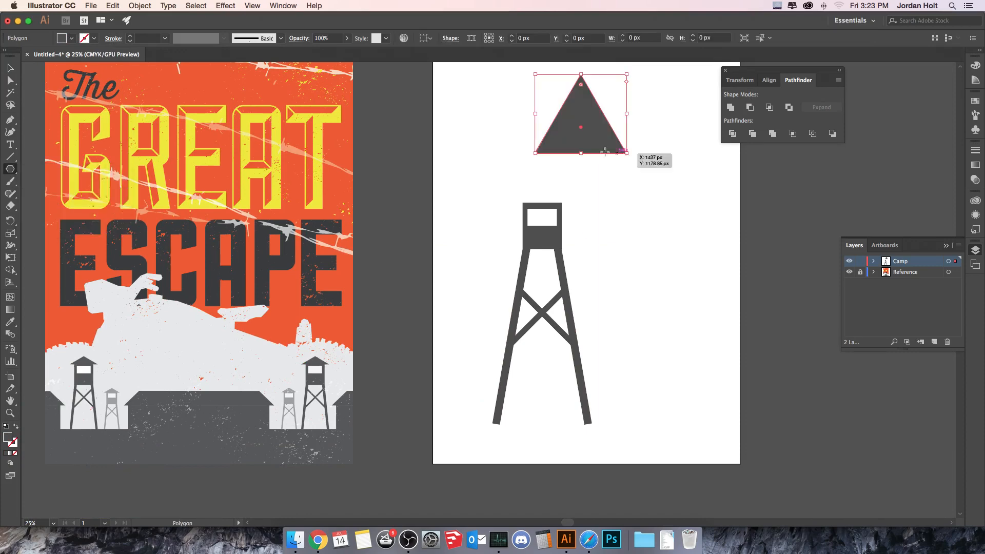
key(v)
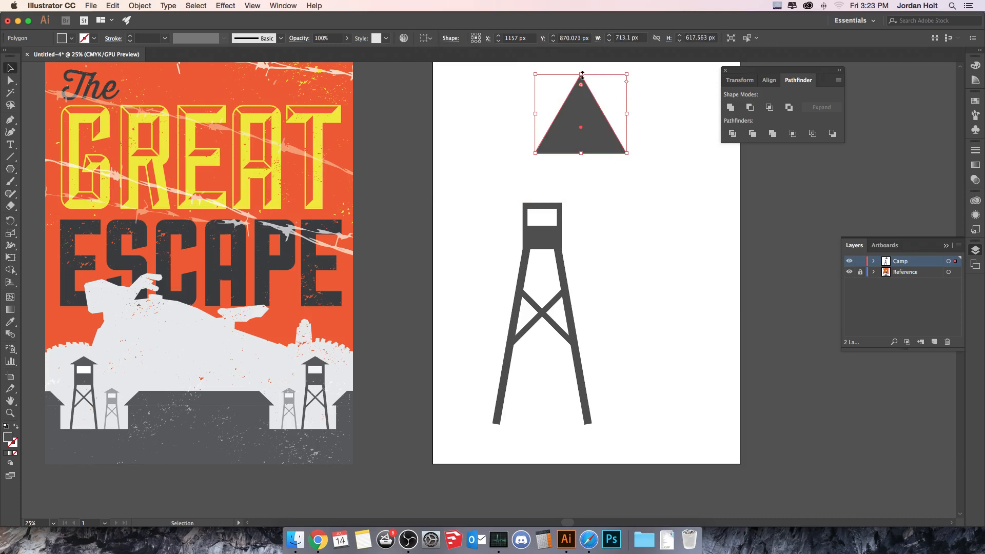
drag(581, 75, 553, 202)
click(600, 161)
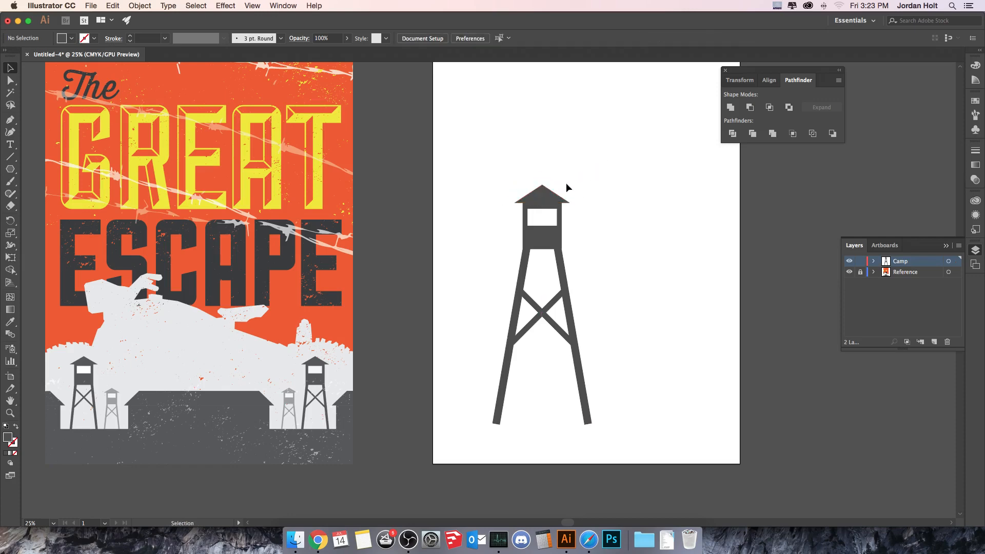
- Unite the triangular roof with the rest of the tower
scroll(573, 125, down, 1)
drag(473, 163, 639, 371)
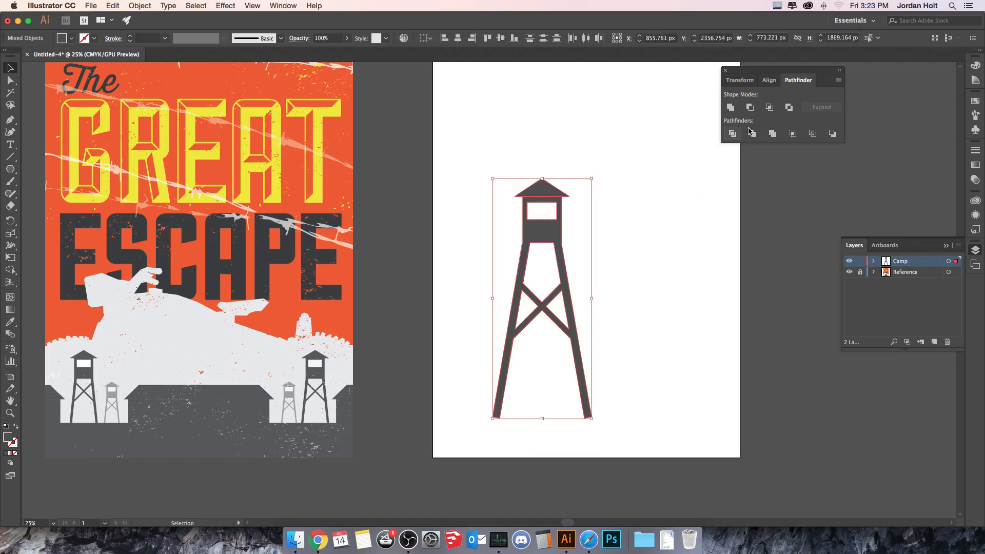
click(730, 107)
click(608, 244)
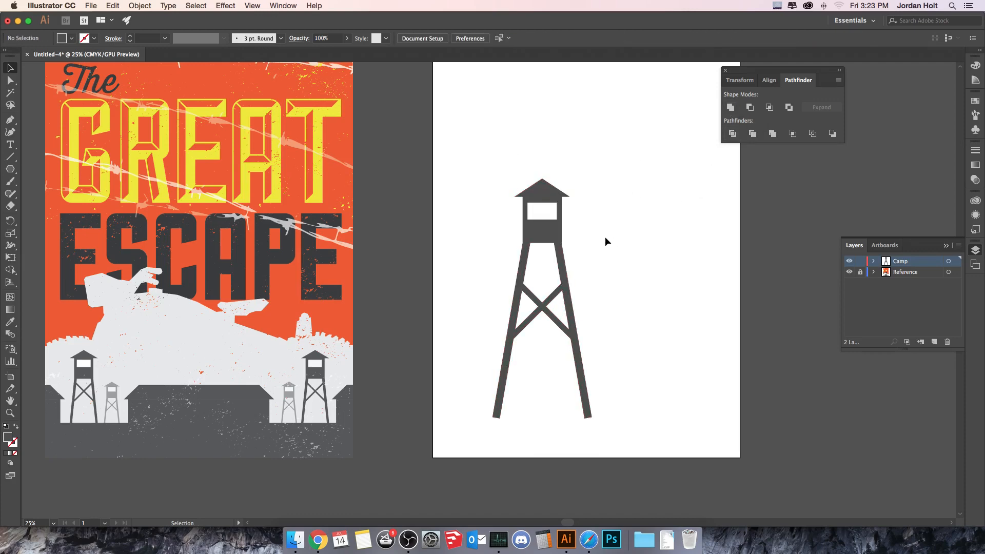
- Scale the tower down proportionally to about 348 by 841 px and place it near the artboard's lower-right corner
click(545, 223)
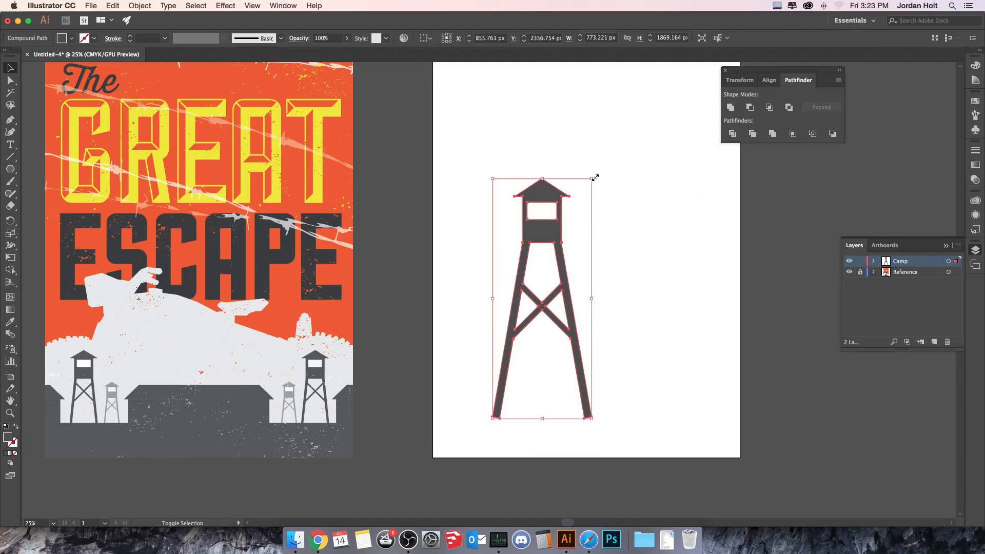
drag(593, 177, 703, 364)
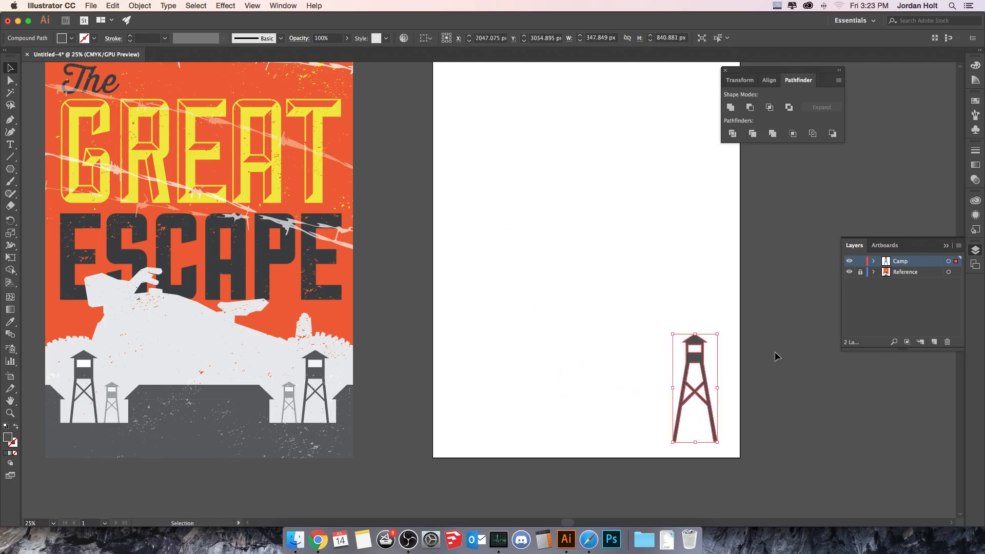
click(777, 355)
- Draw a gray ground rectangle about 2900 by 376 px across the artboard's lower edge, overlapping the tower's feet
click(13, 169)
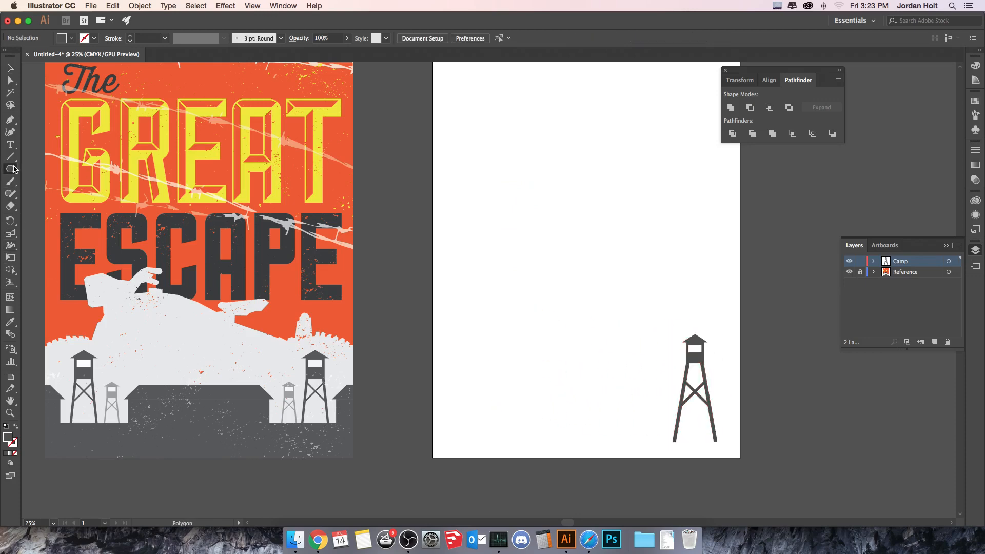
drag(13, 169, 77, 169)
drag(400, 422, 772, 470)
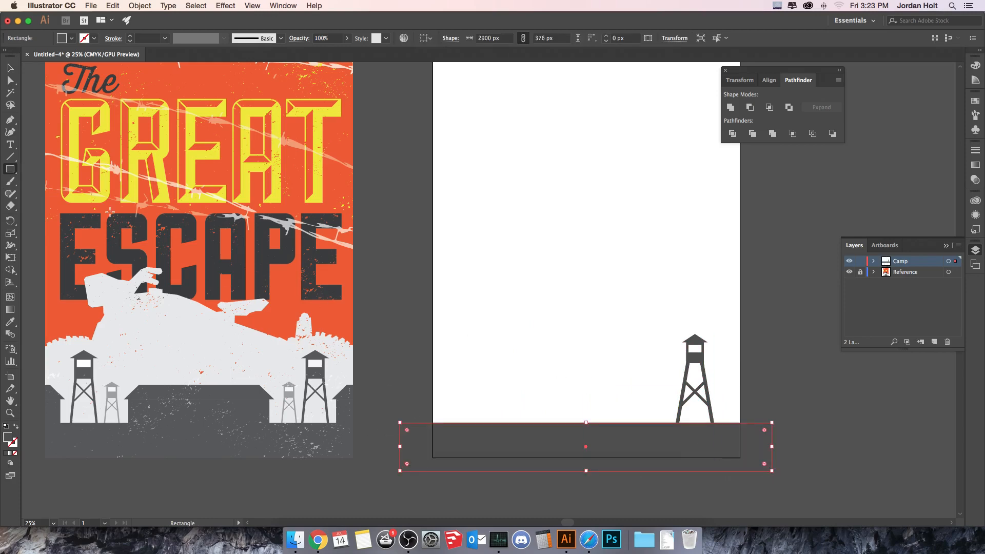
click(9, 67)
click(455, 232)
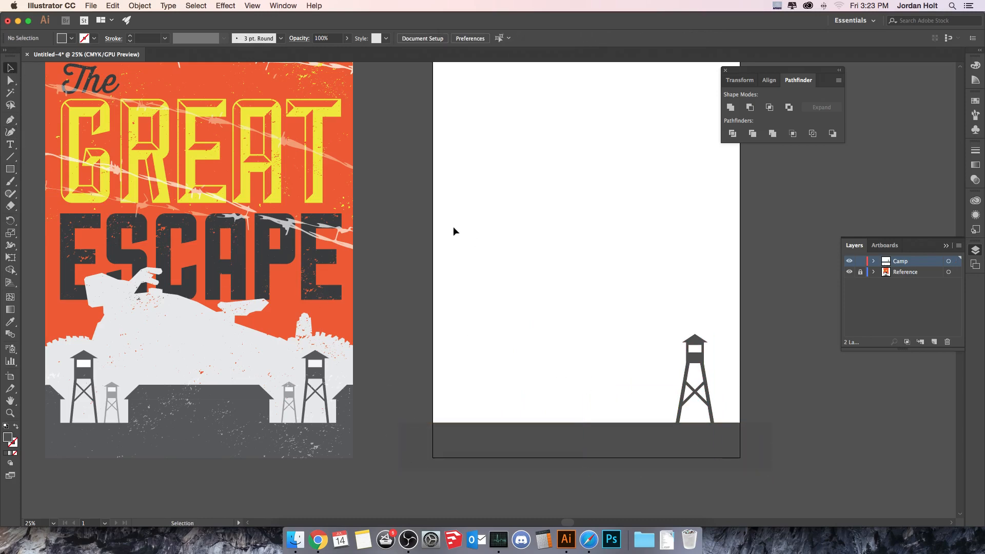
- Scale the tower down further to about 316 by 764 px, keeping its feet sunk in the ground strip
click(706, 385)
drag(714, 335, 714, 340)
click(636, 339)
click(695, 366)
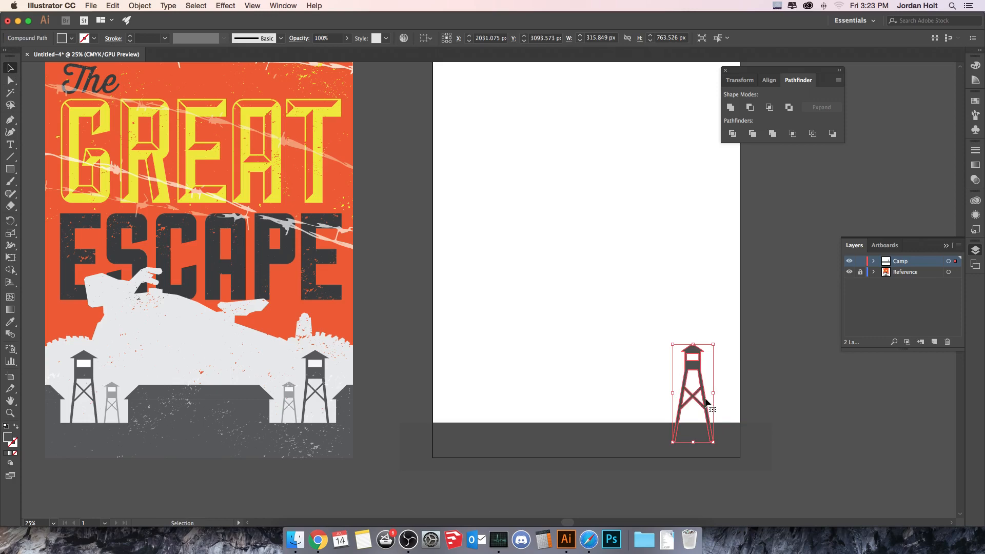
- Duplicate the guard tower and place the copy near the artboard's lower-left corner with its feet in the ground strip
click(703, 370)
drag(646, 331, 702, 380)
key(super+c)
key(super+v)
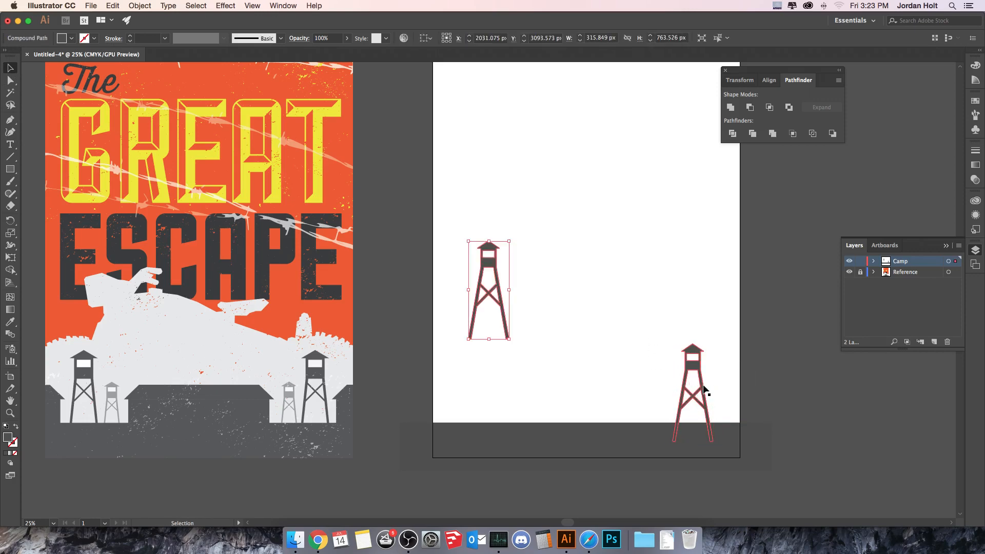
drag(493, 268, 489, 363)
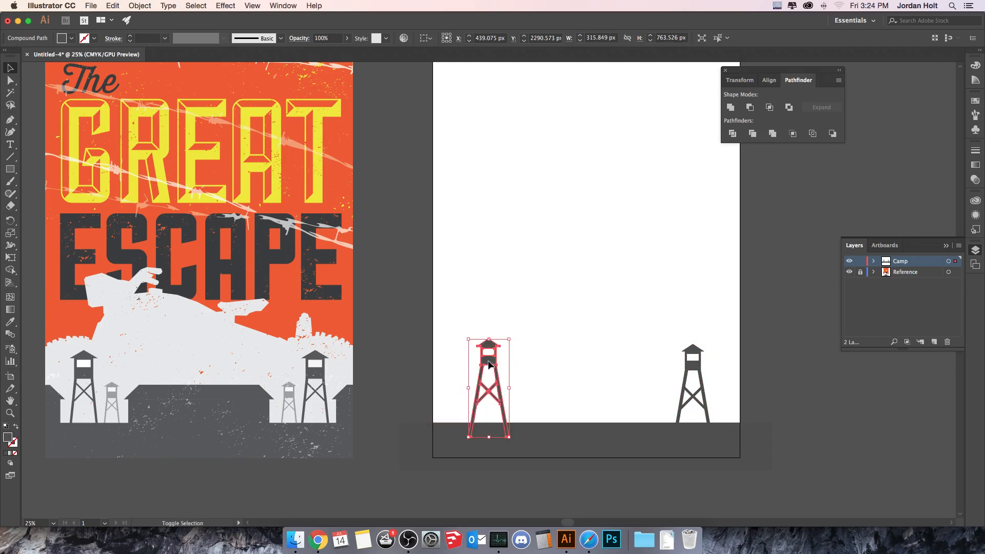
- Level the two large towers with each other and center the pair horizontally on the artboard at X 1200 px
click(558, 368)
drag(470, 325, 713, 387)
click(508, 369)
drag(502, 369, 503, 374)
click(458, 315)
drag(458, 315, 686, 369)
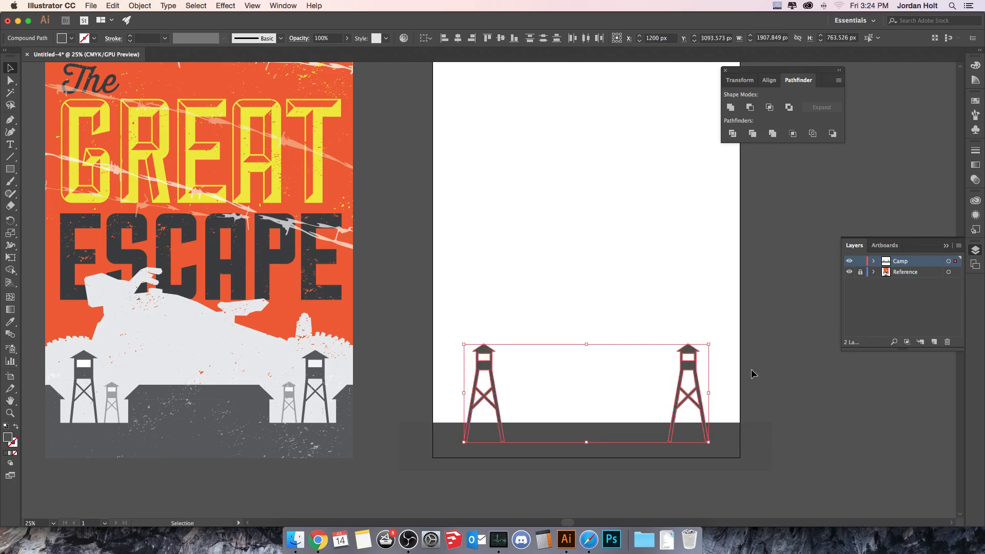
click(803, 386)
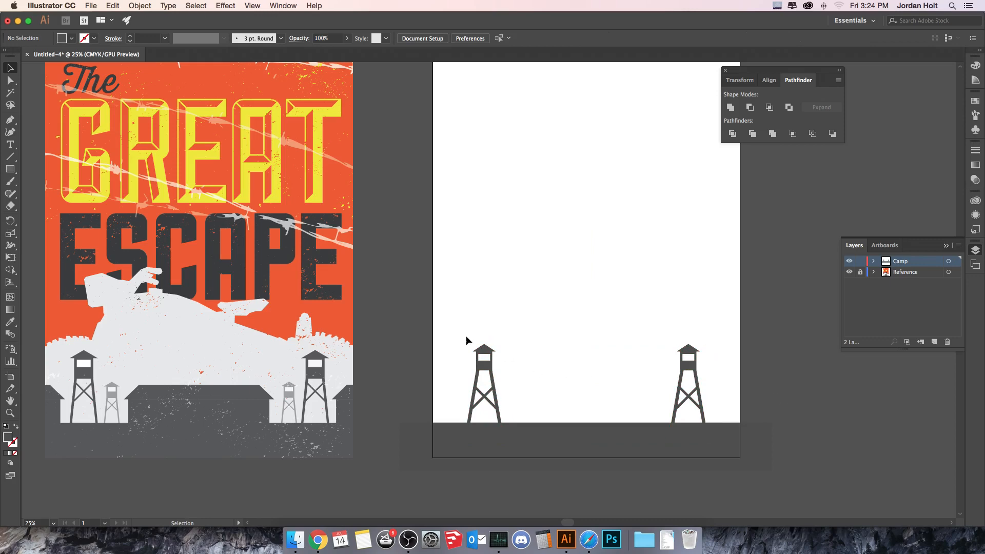
- Duplicate the tower pair at about 503 px tall, centered between the large towers, and fill the copies with a medium gray
drag(453, 319, 654, 392)
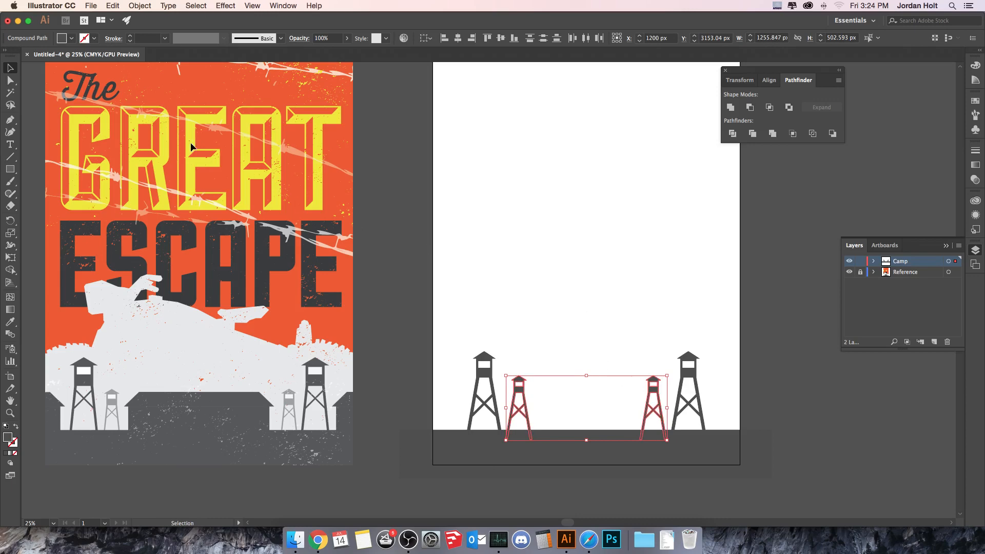
click(72, 39)
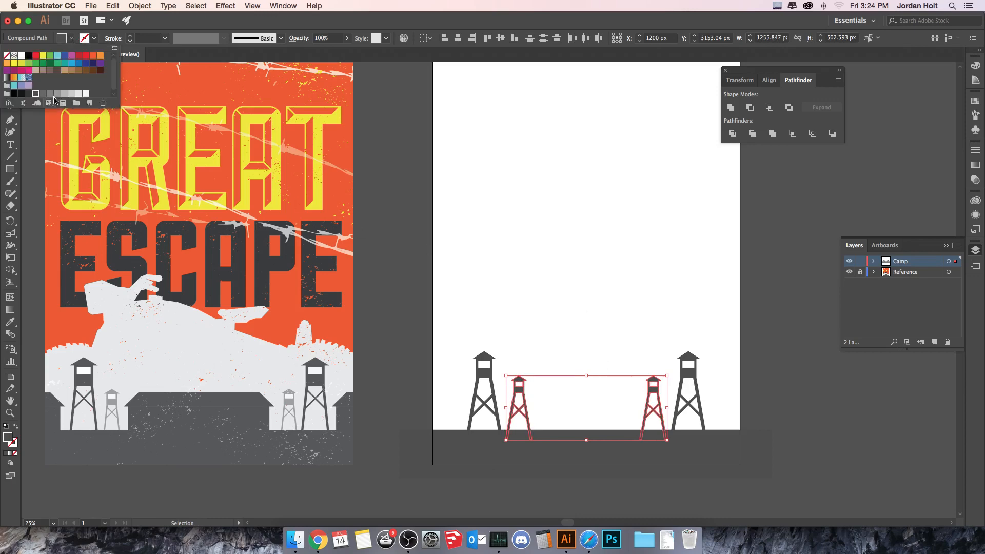
click(50, 93)
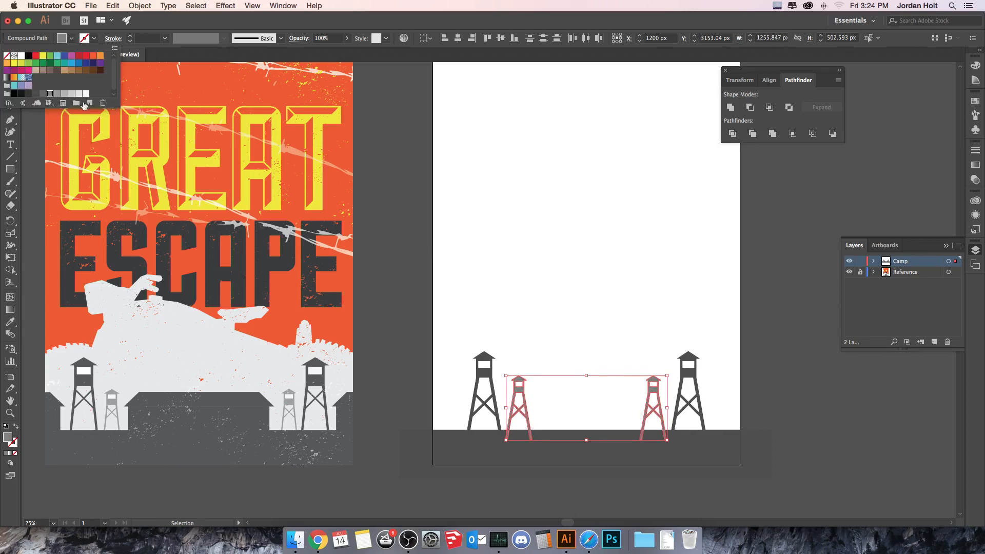
click(58, 95)
click(403, 210)
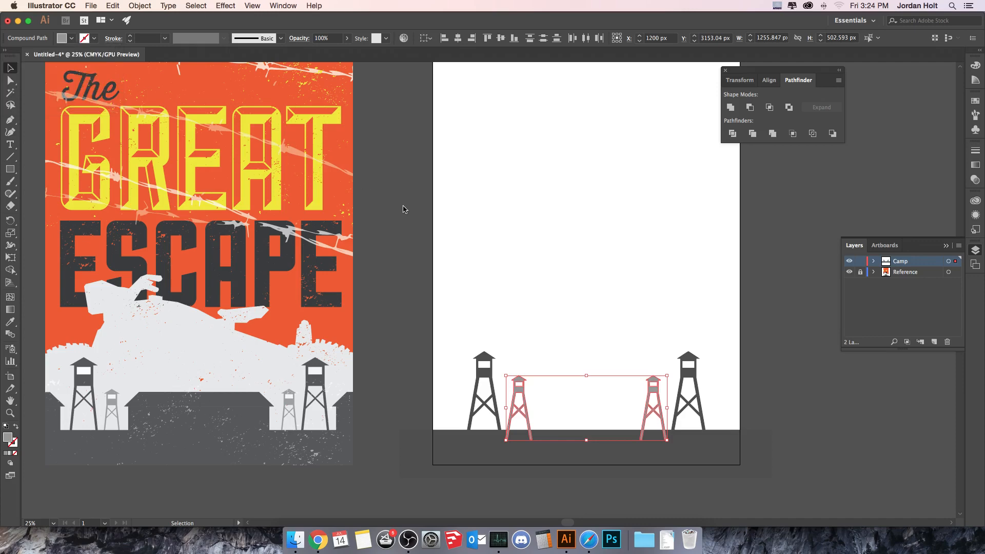
click(403, 209)
scroll(561, 391, down, 1)
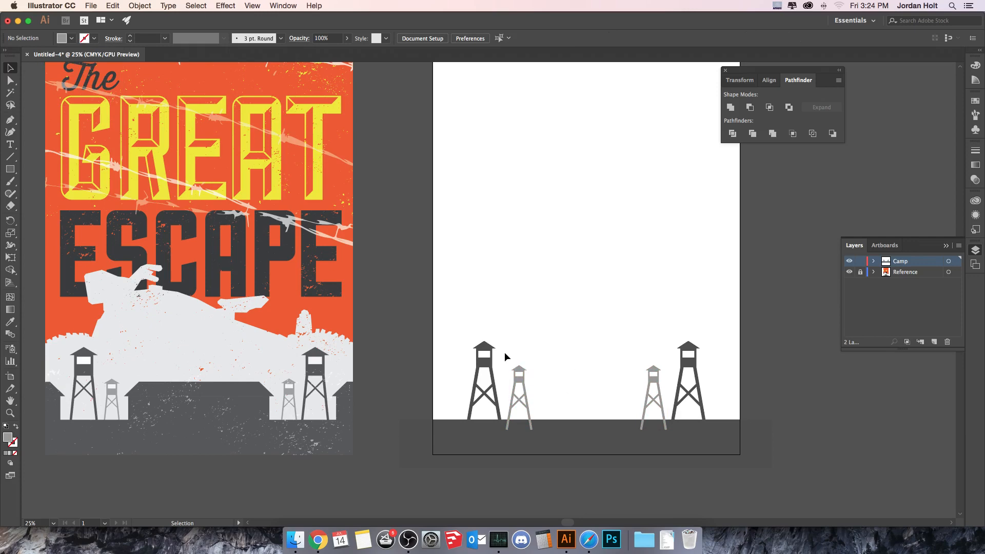
- Change the fill of the two small towers to a lighter gray swatch
drag(506, 356, 659, 403)
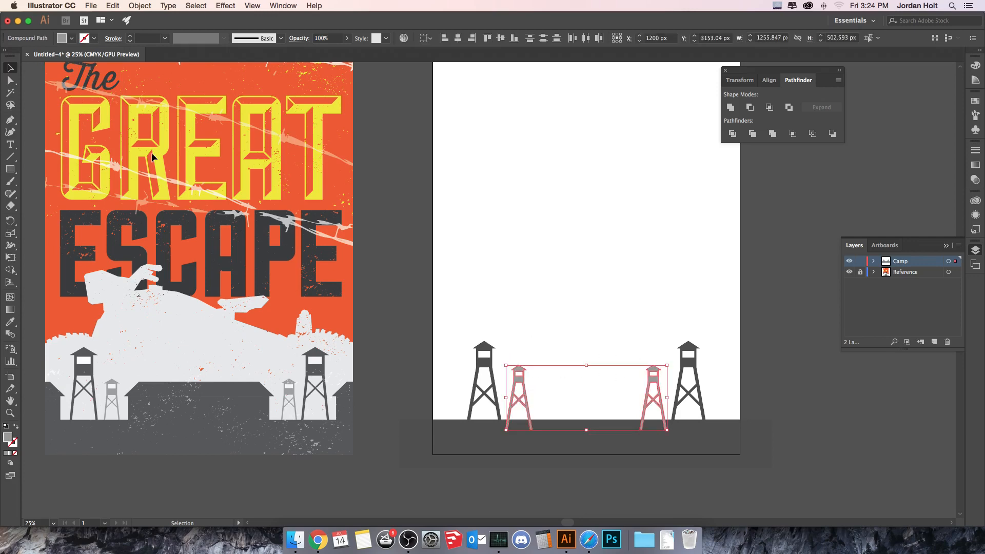
click(70, 39)
click(67, 97)
click(411, 124)
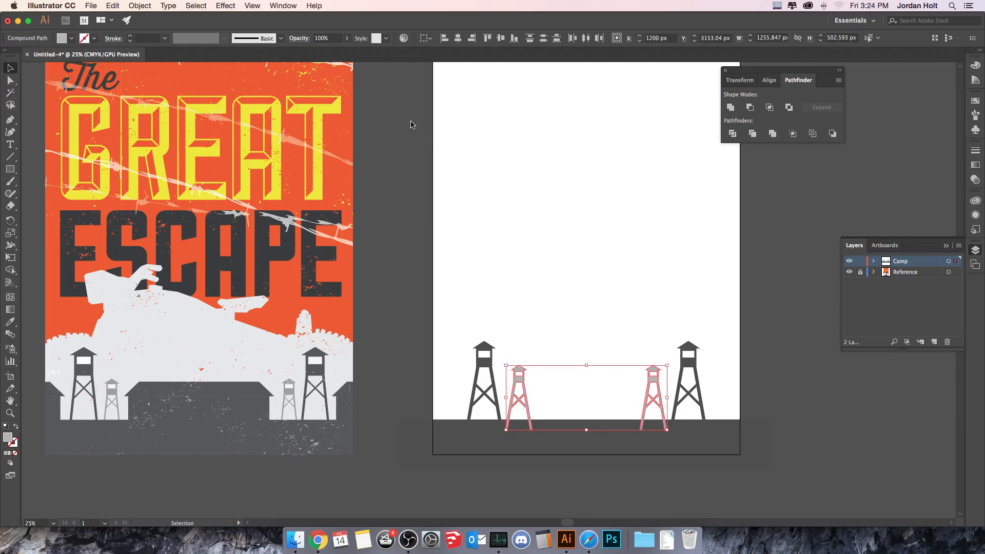
- Move both small towers below the ground rectangle in the Camp layer's stacking order so the ground covers their feet
click(533, 219)
drag(522, 351, 663, 393)
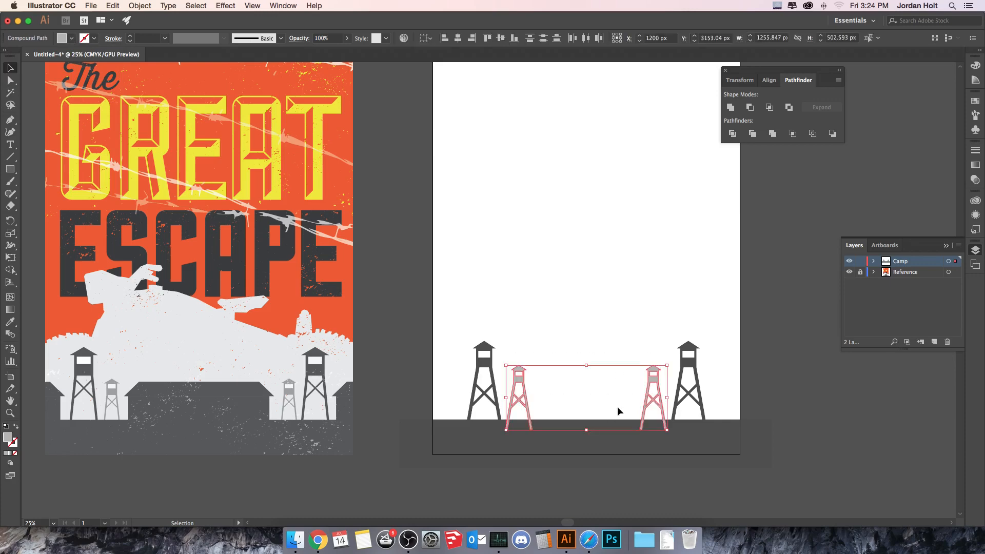
click(874, 261)
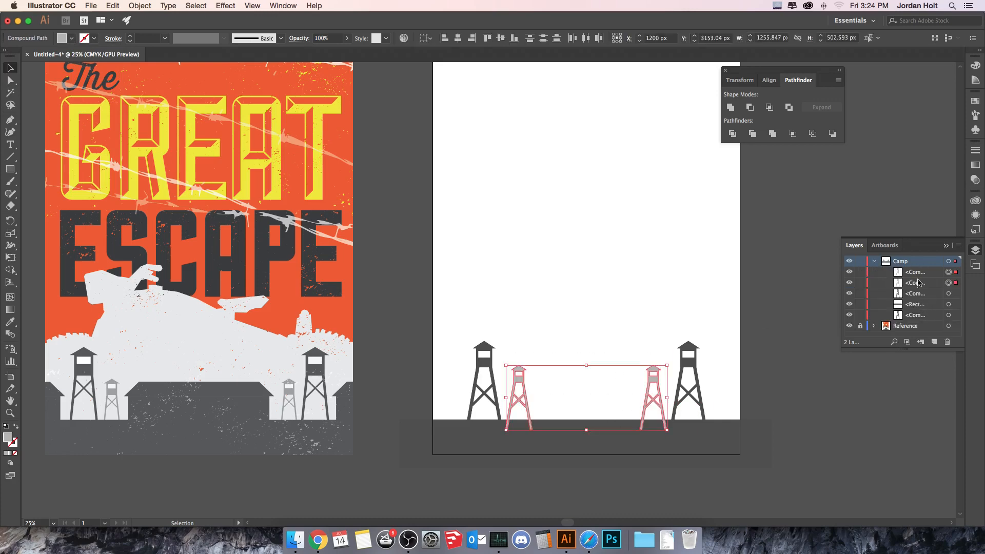
drag(918, 283, 916, 309)
click(767, 333)
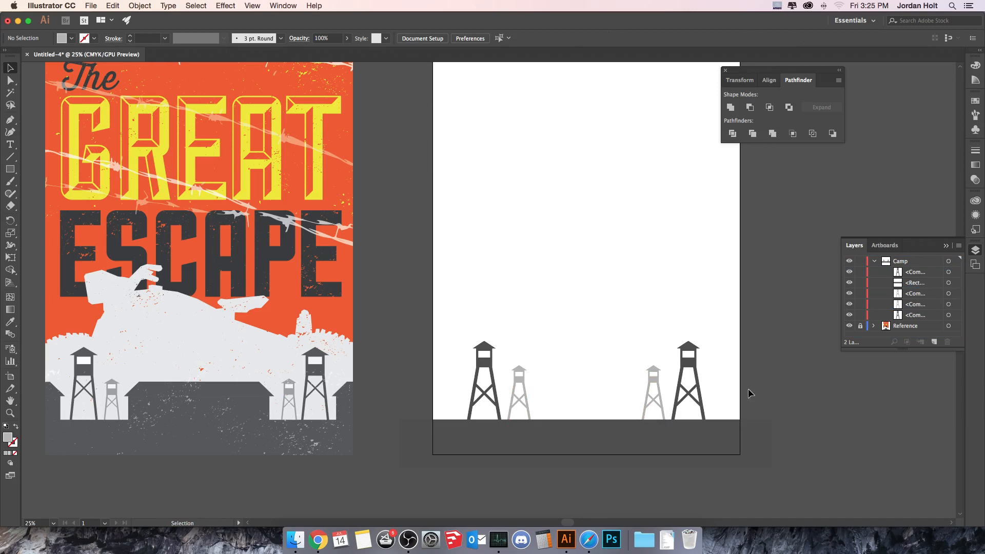
- Try a slightly lighter gray fill on the two large towers and the ground strip, and restore their dark gray
drag(680, 312, 707, 447)
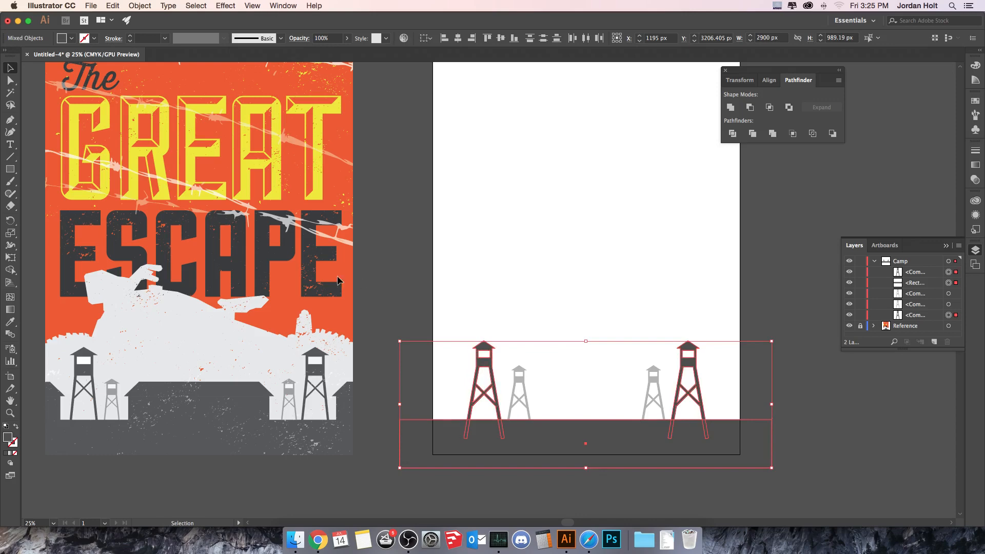
click(70, 41)
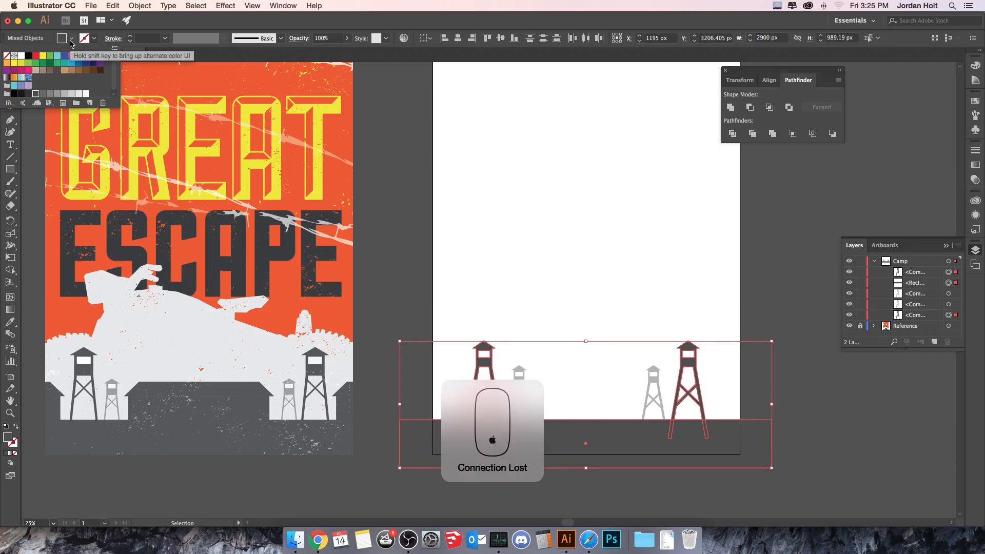
click(42, 94)
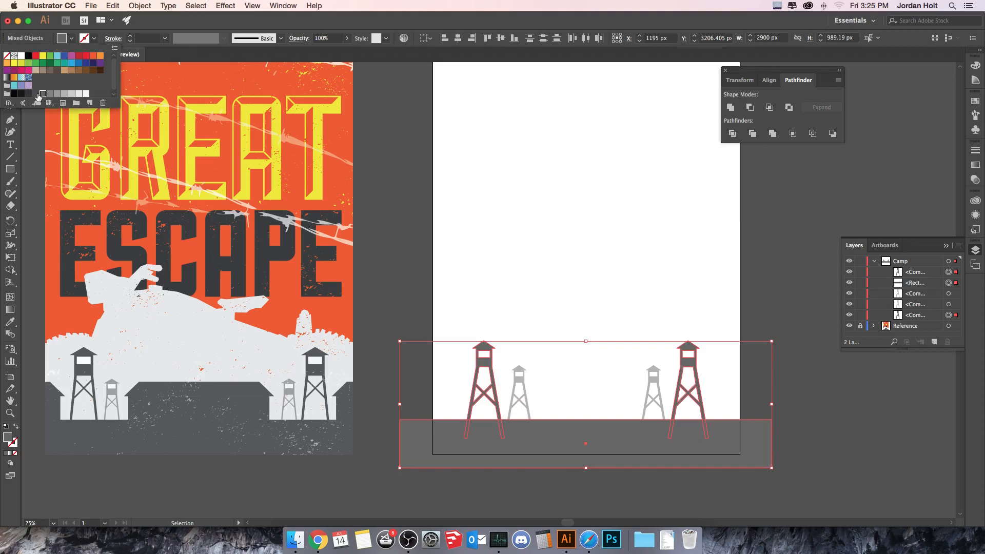
click(35, 94)
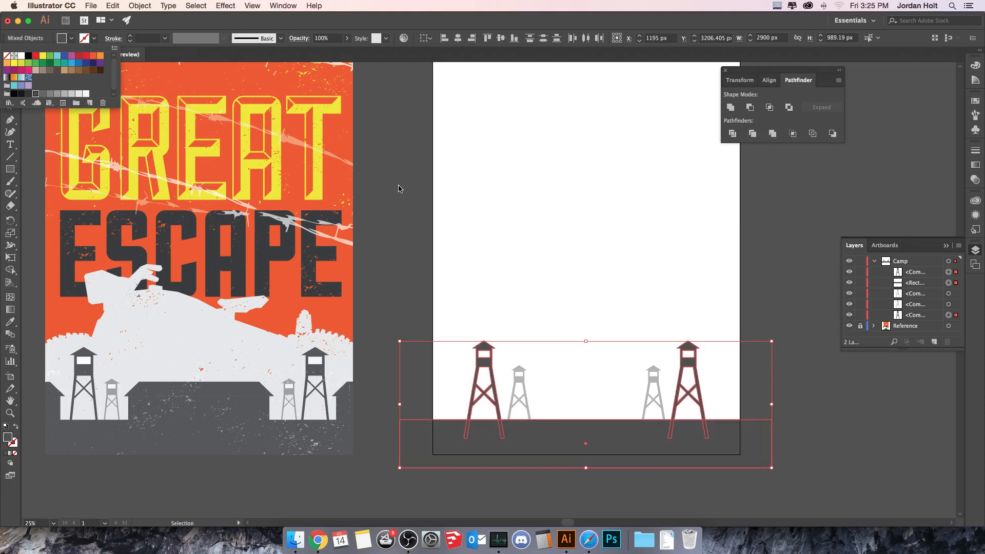
click(42, 94)
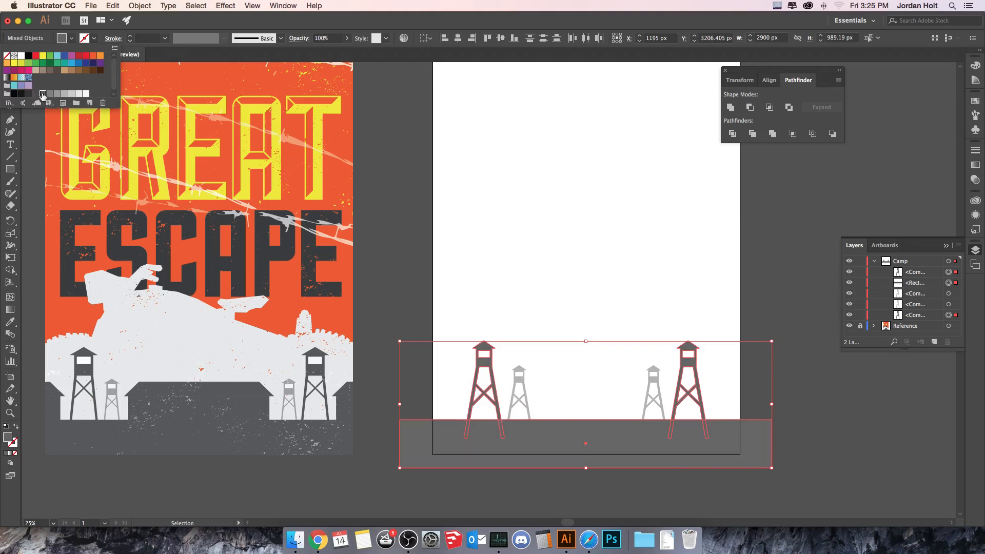
click(36, 94)
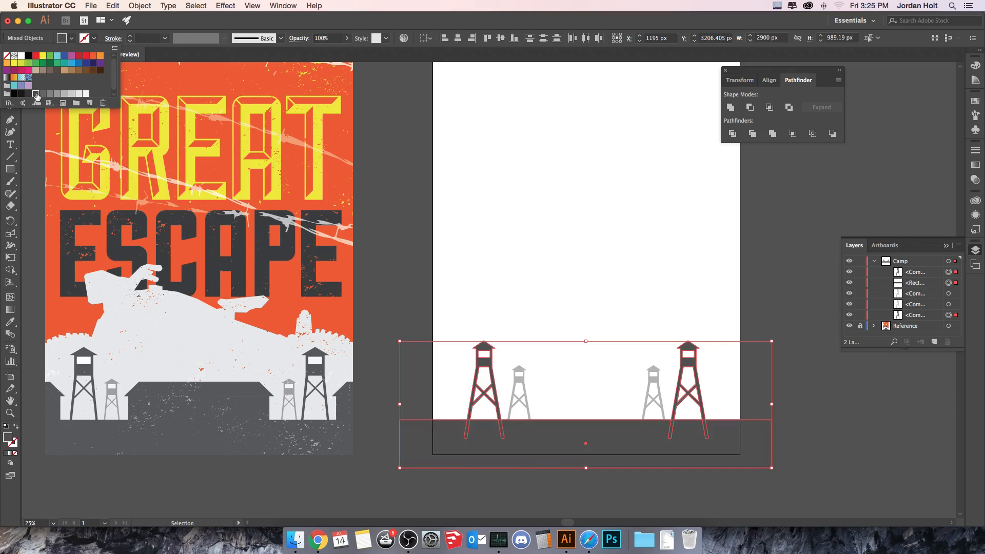
click(371, 185)
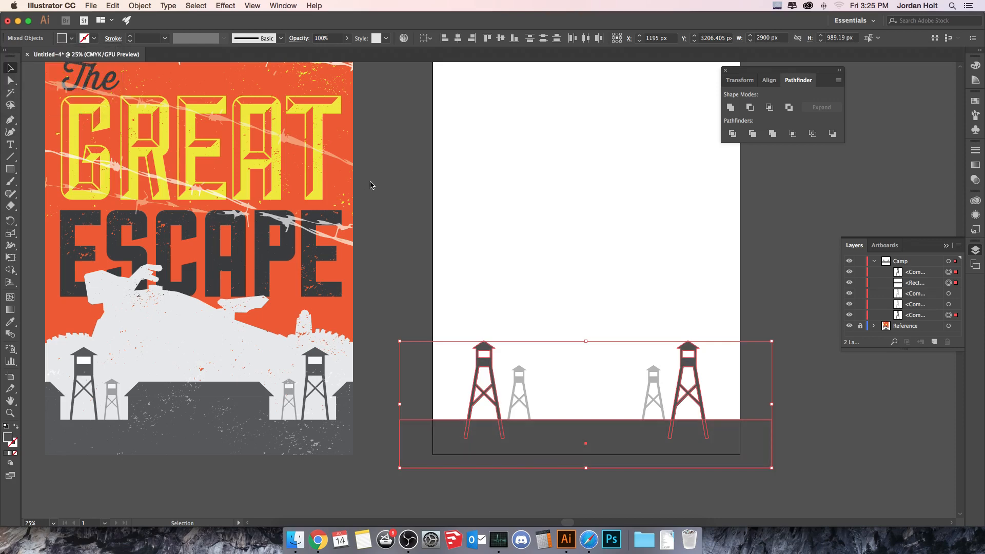
click(371, 185)
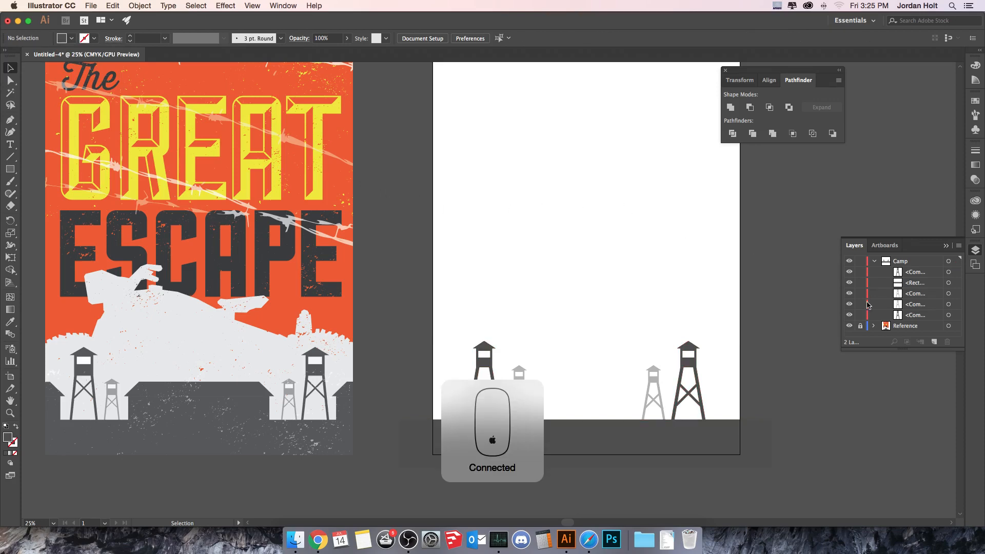
- Draw a dark gray building rectangle about 720 by 172 px on the ground line, midway between the small towers
scroll(791, 301, down, 1)
scroll(693, 332, down, 2)
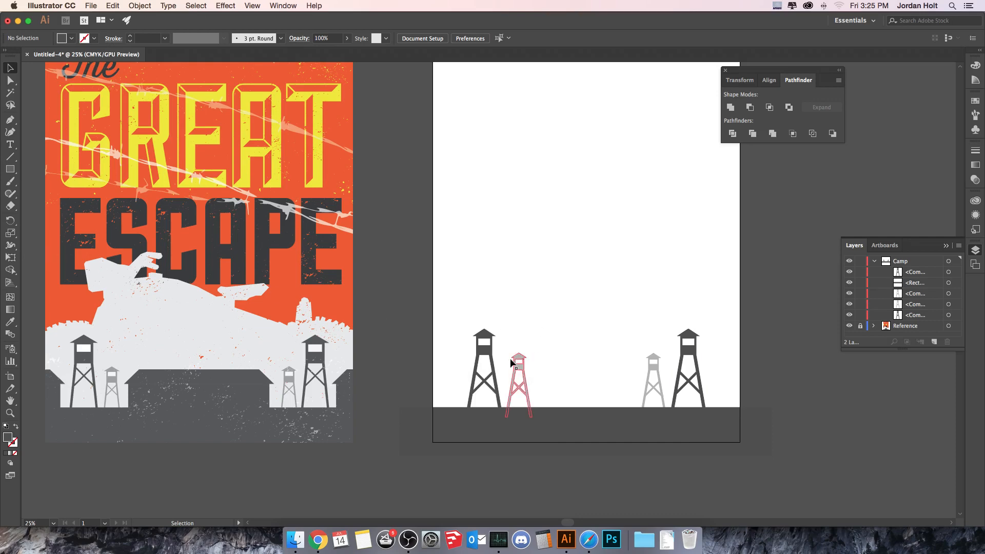
click(10, 170)
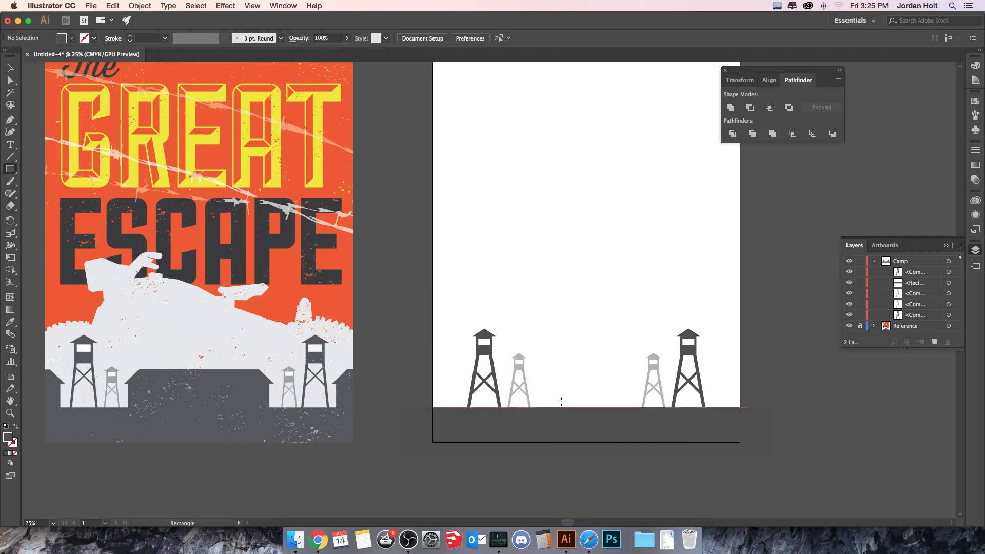
drag(540, 387, 633, 407)
key(v)
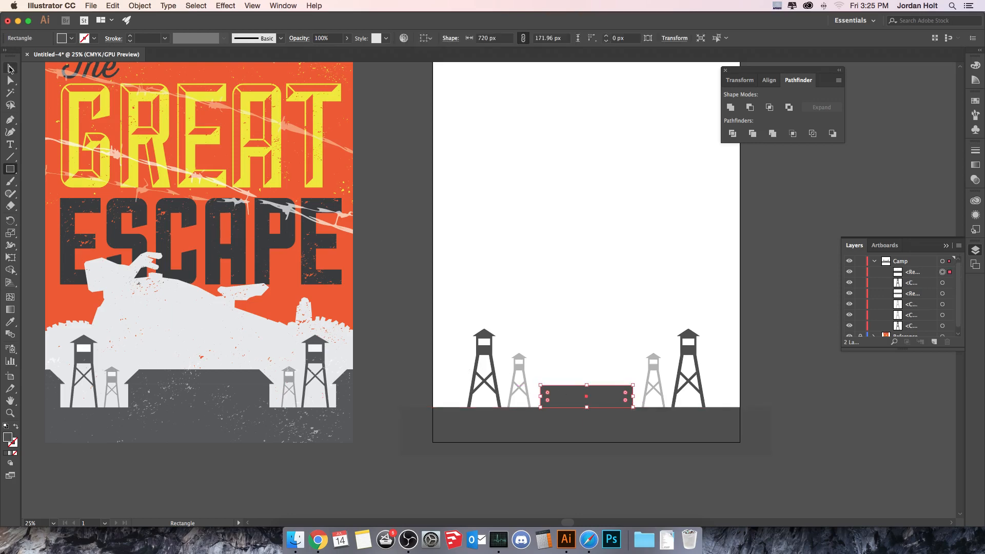
- Draw a closed four-point half-roof above the building with the Pen tool, with a sloped left end and a vertical right edge
key(super+=)
key(super+=)
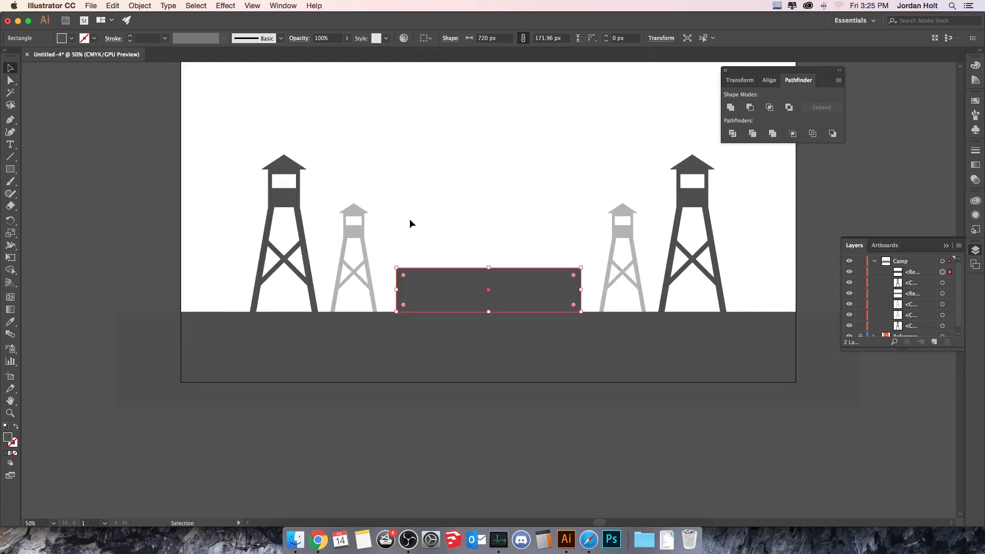
drag(323, 208, 399, 250)
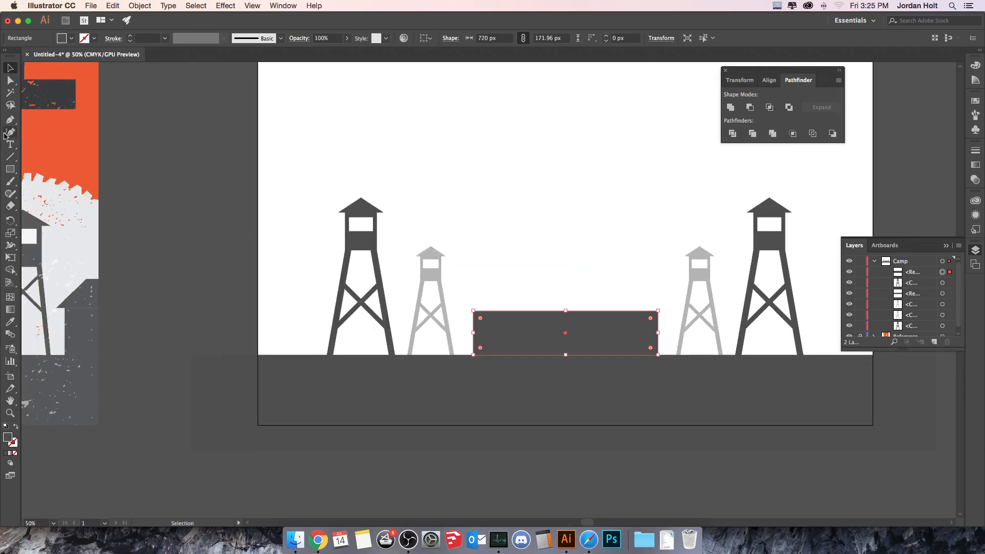
click(10, 119)
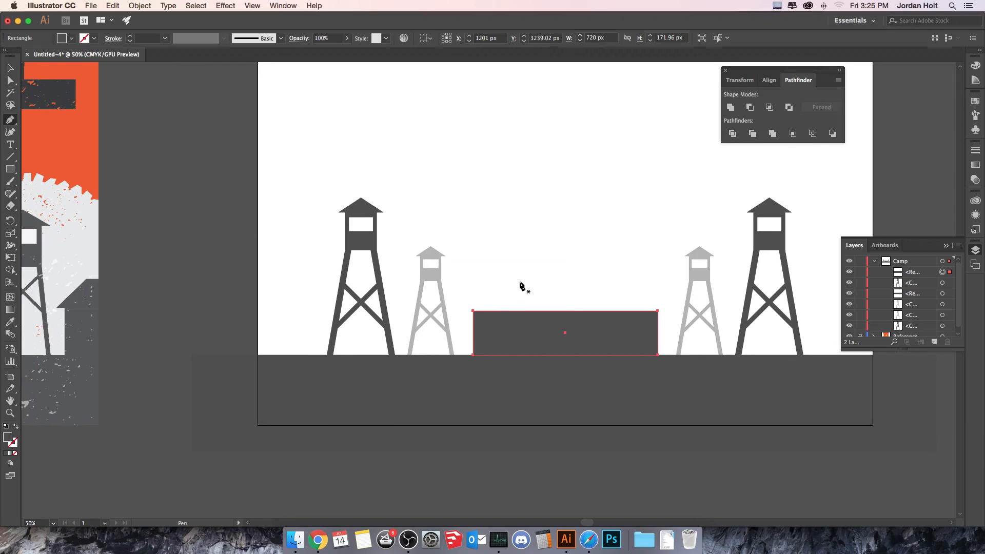
click(562, 268)
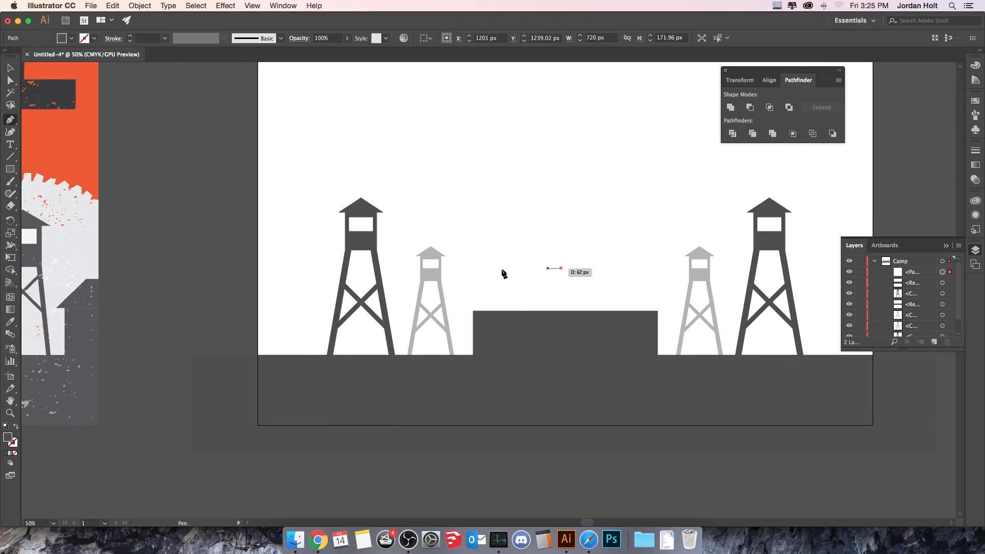
click(451, 267)
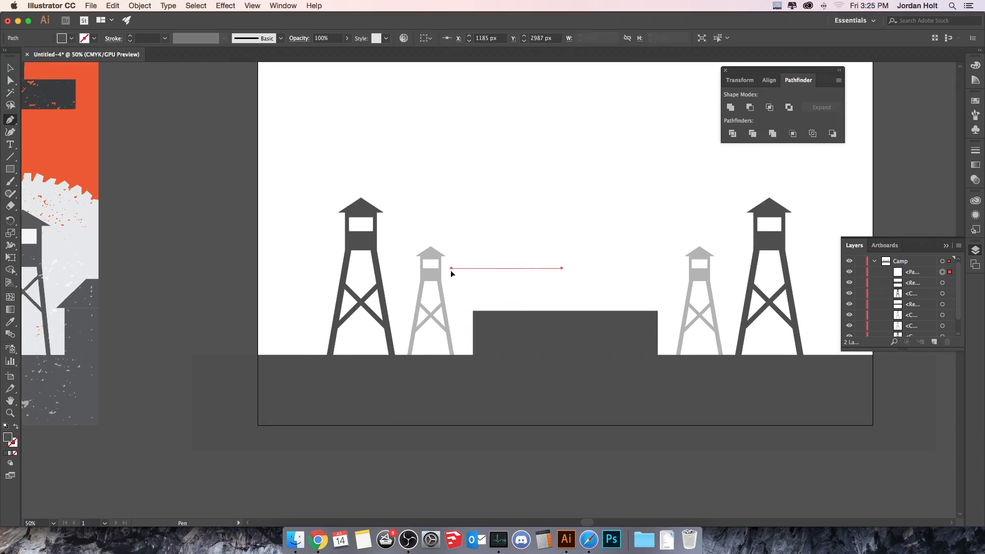
click(482, 246)
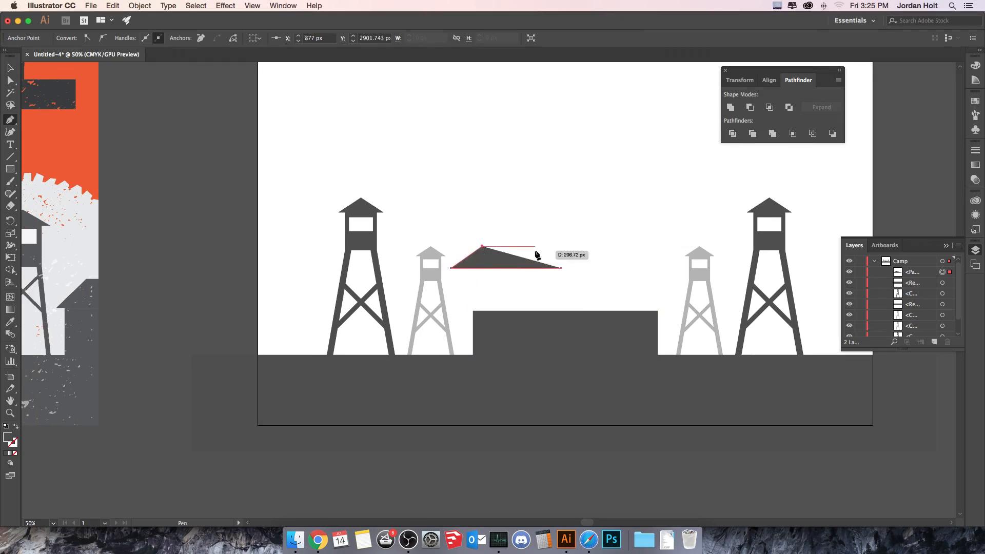
click(562, 246)
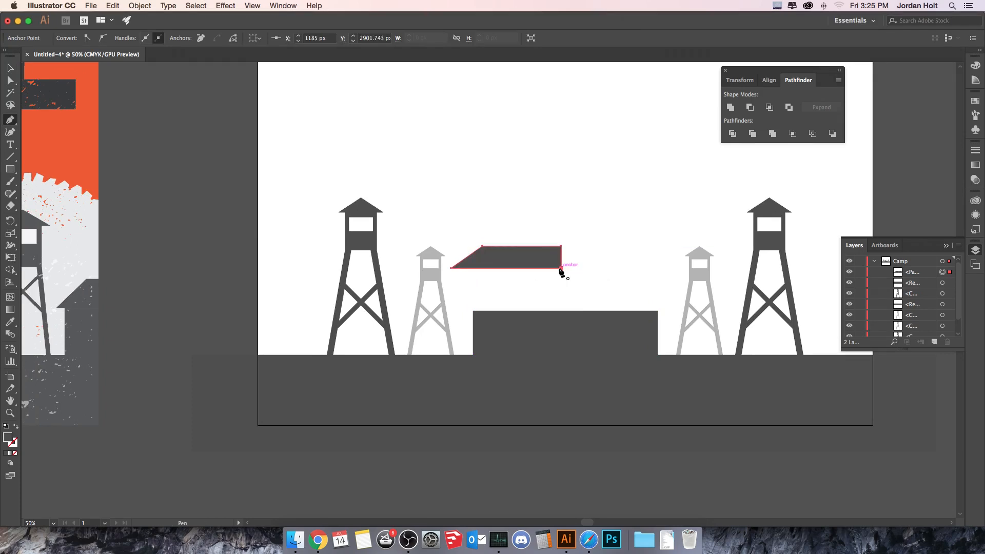
click(561, 268)
click(11, 72)
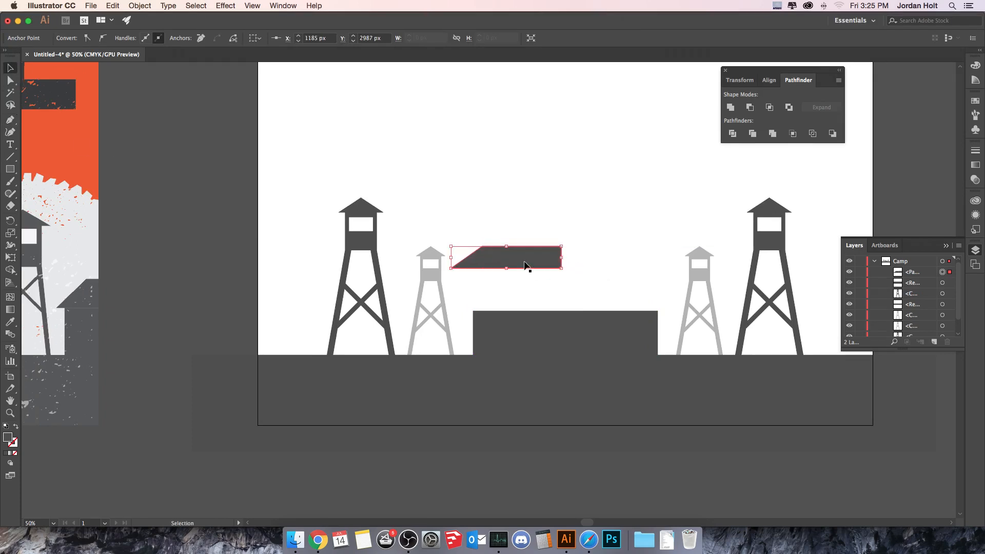
- Move the half-roof onto the building's top edge so its sloped end overhangs the left wall
drag(528, 261, 539, 300)
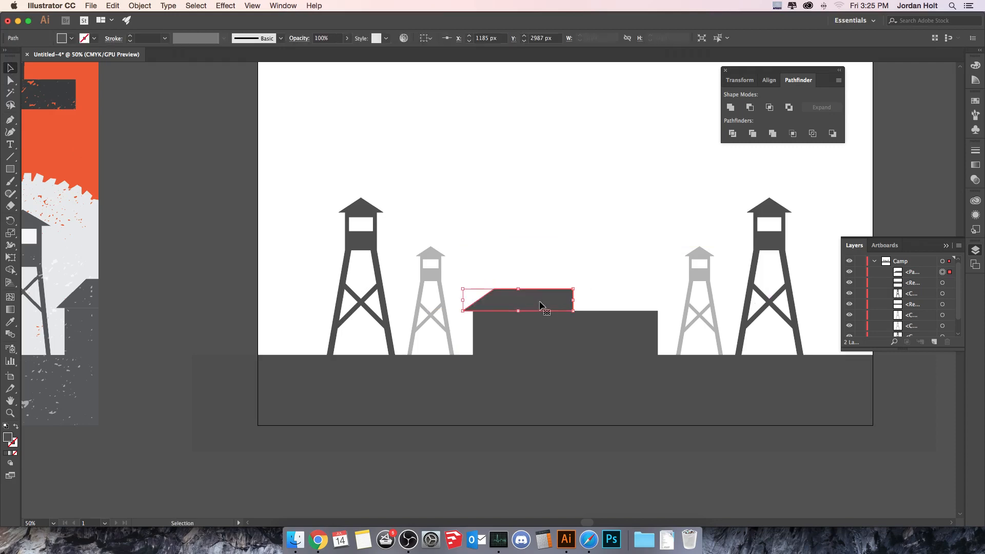
click(531, 242)
scroll(531, 241, down, 1)
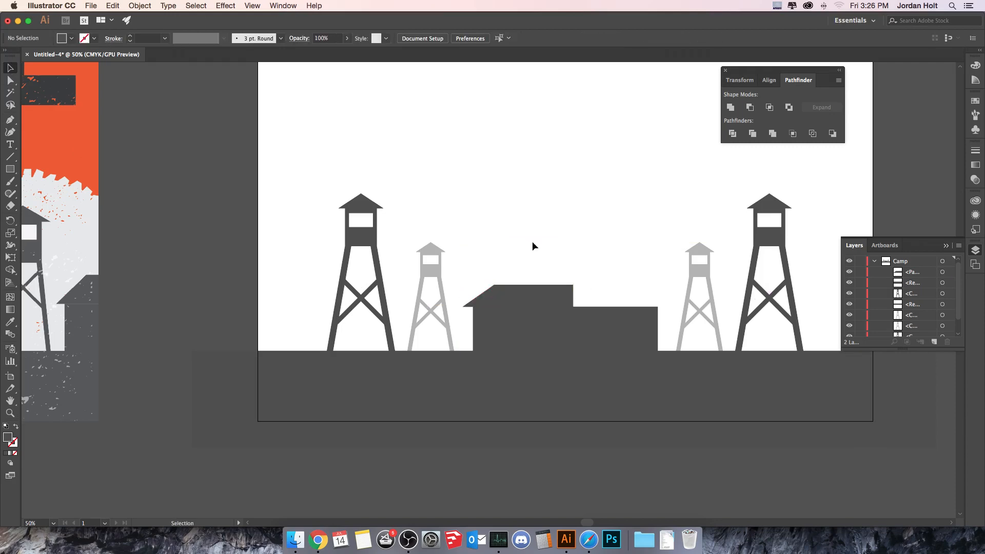
- Duplicate the half-roof above the building and reflect the copy across the vertical axis
click(522, 292)
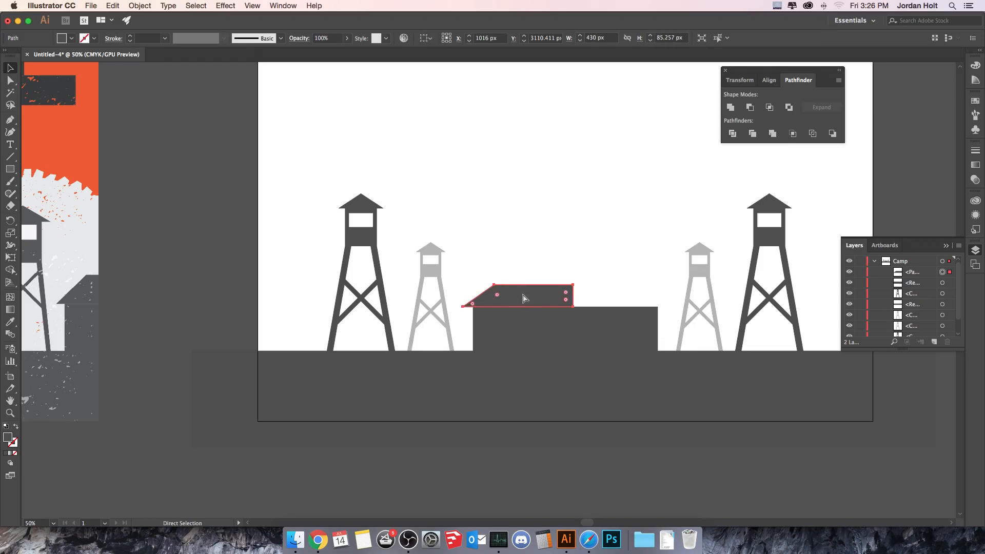
key(v)
drag(518, 286, 566, 222)
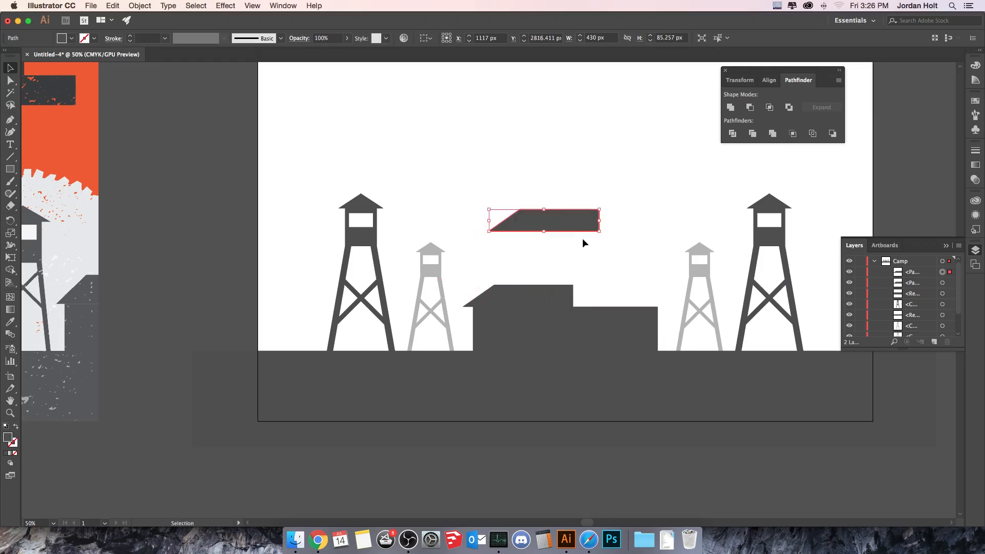
click(140, 5)
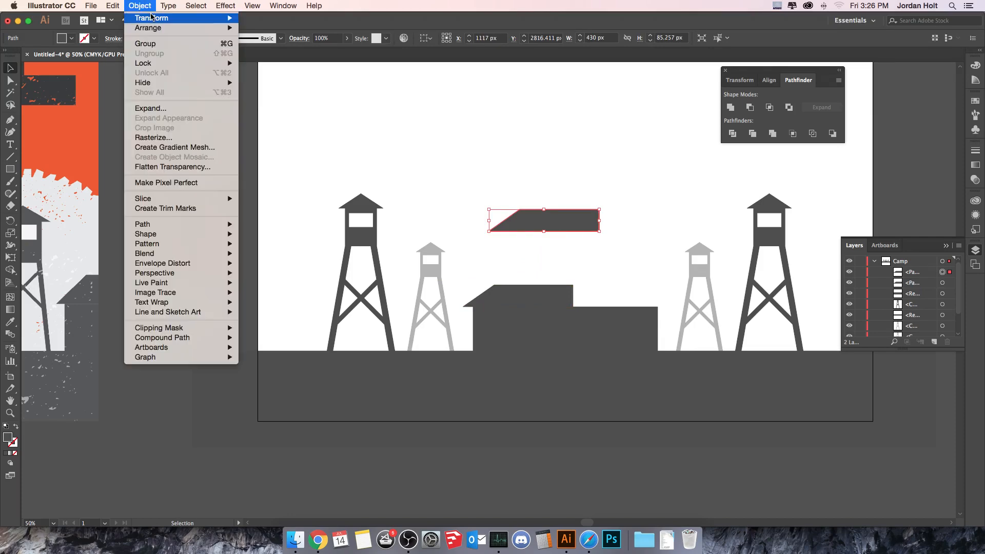
mouse_move(154, 19)
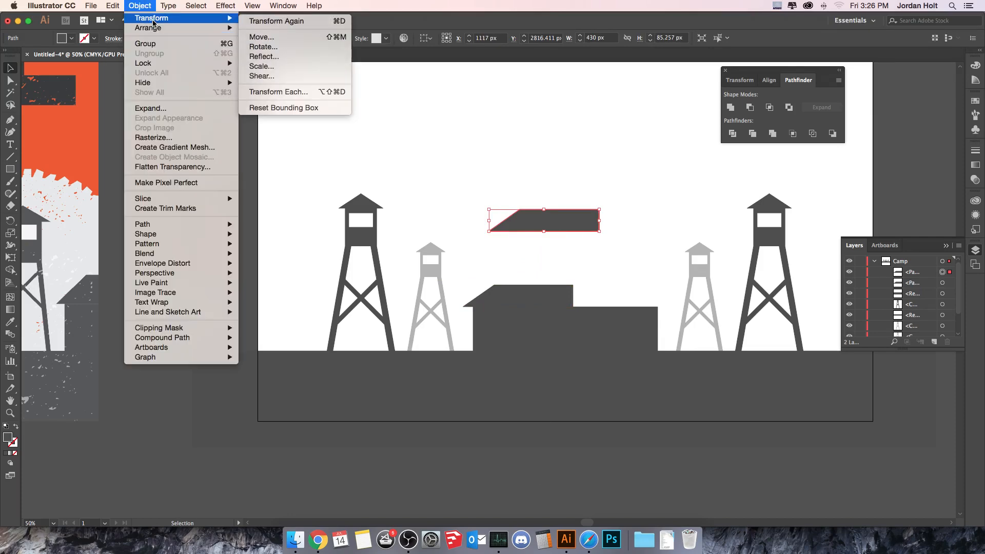
click(313, 57)
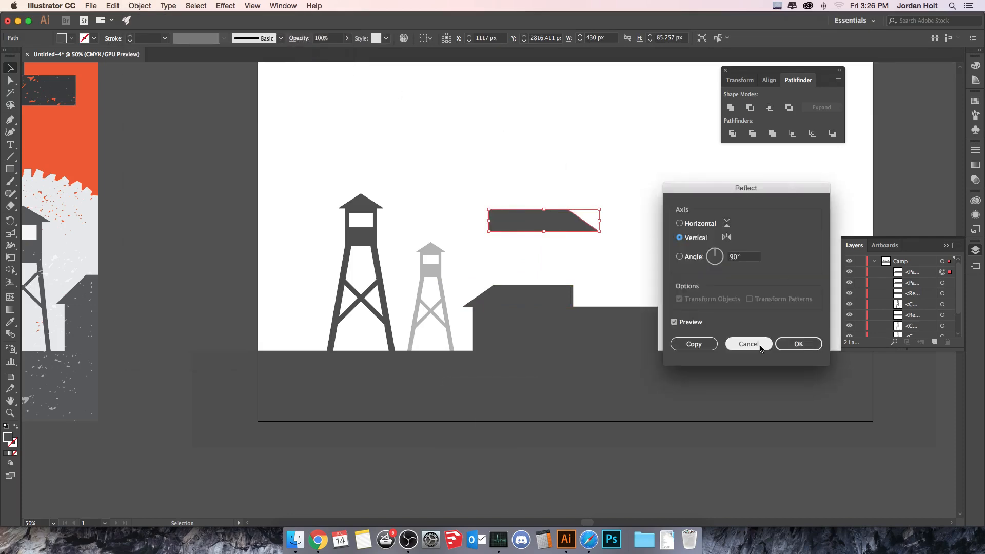
click(794, 344)
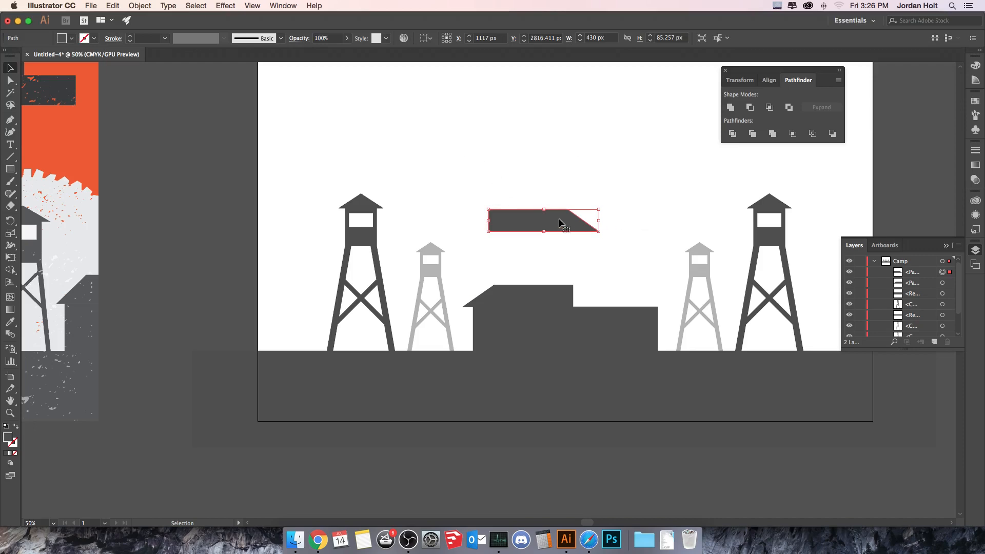
- Move the mirrored half-roof onto the building's top edge, overlapping the first half and overhanging the right wall to match the left
drag(559, 223, 630, 296)
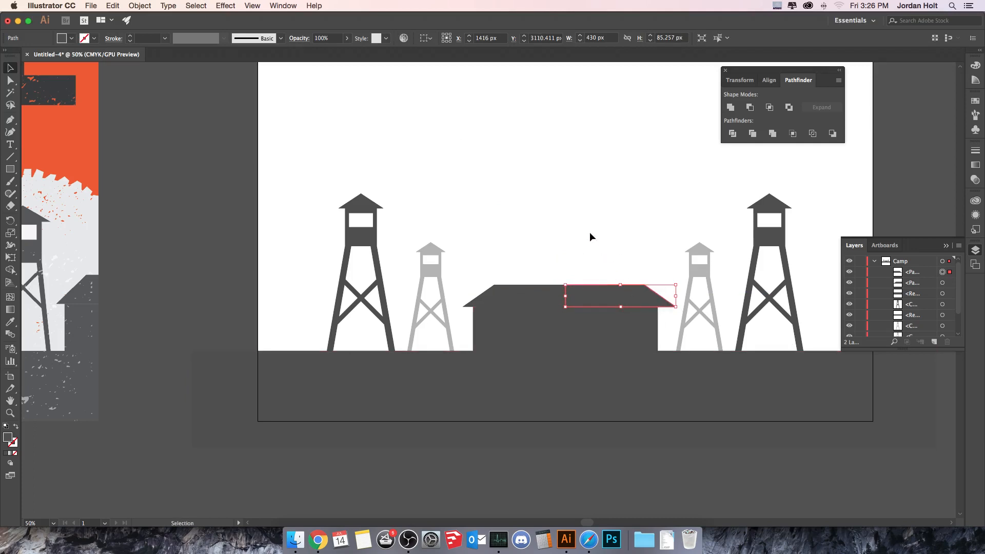
key(Left)
key(Left)
key(Left)
key(Left)
key(Left)
key(Left)
key(Left)
key(Left)
key(Left)
key(Left)
key(Left)
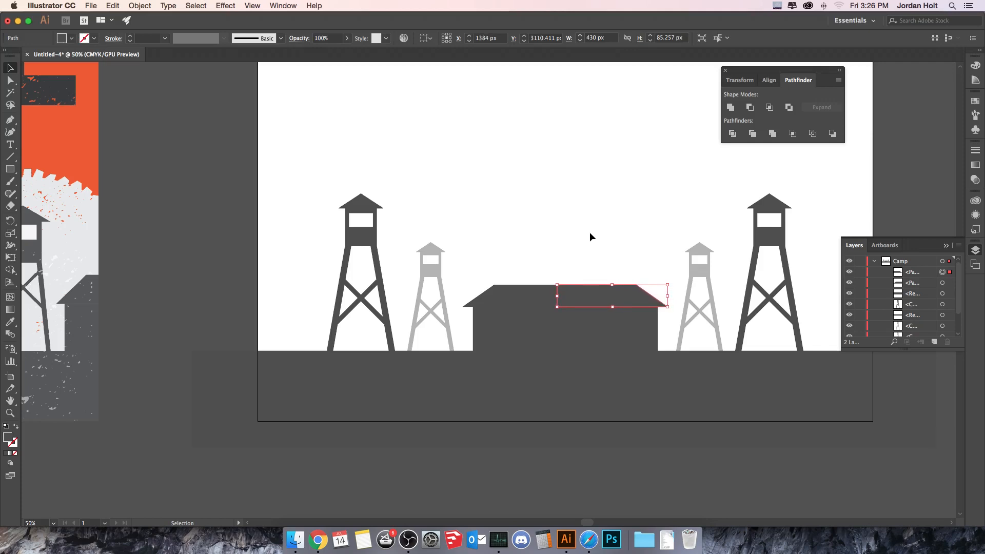
- Unite the two roof halves with Pathfinder, and unite the roof with the building rectangle into one shape
click(532, 263)
drag(532, 264, 611, 297)
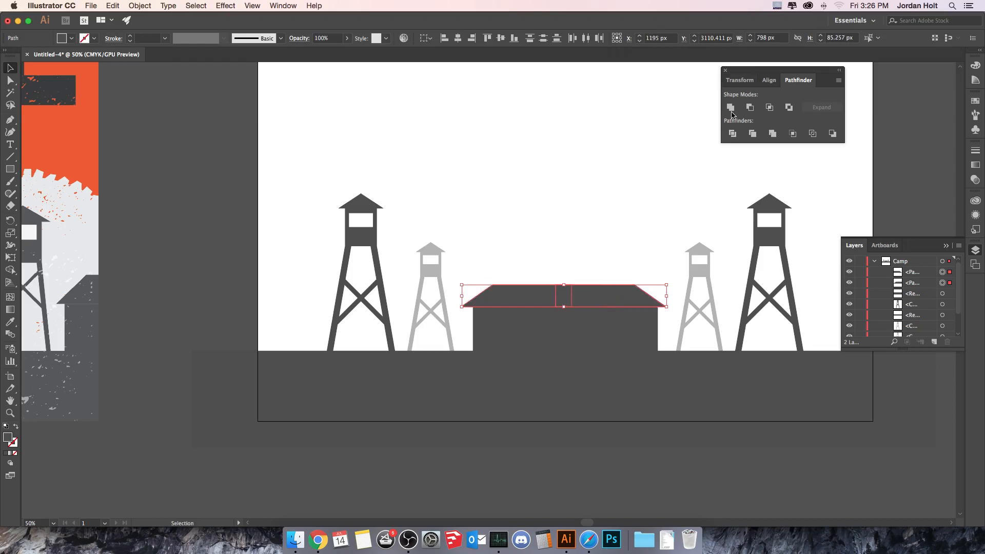
drag(534, 243, 660, 310)
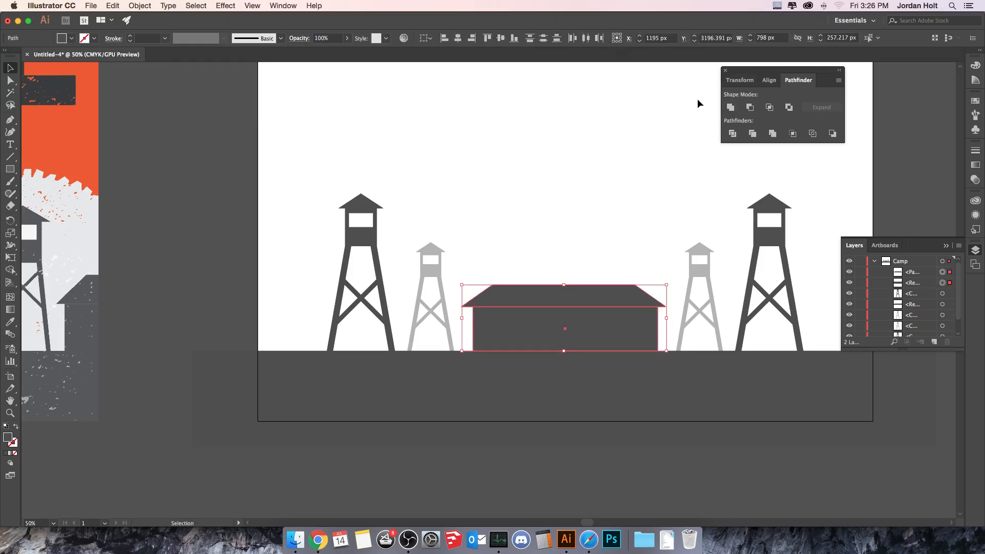
click(733, 110)
click(212, 281)
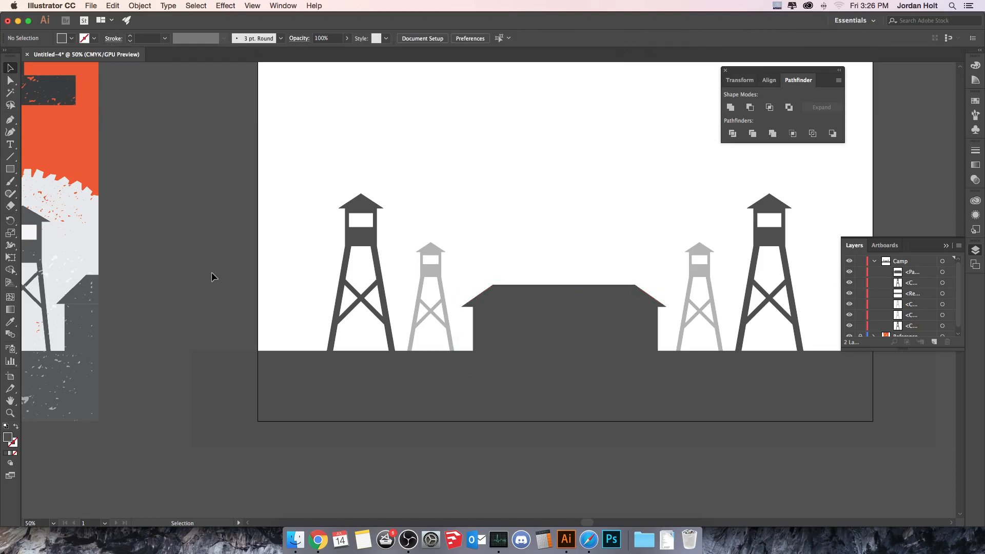
- Compare the camp on the artboard with the lower part of the reference poster
key(super+minus)
key(super+minus)
key(super+minus)
key(super+minus)
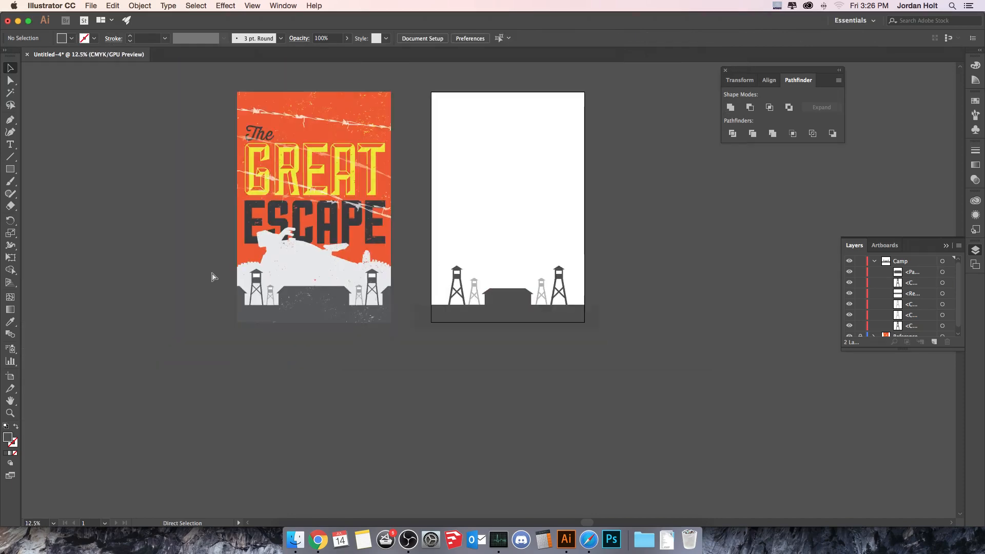
key(super+equal)
key(super+equal)
key(super+equal)
key(super+equal)
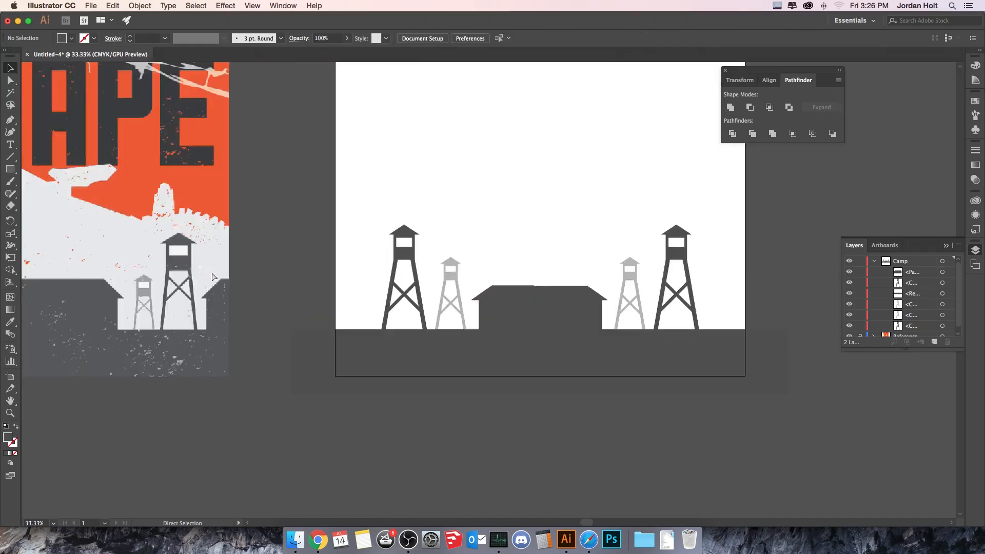
- Copy the roofed building and place the copy on the ground line across the artboard's left edge, with only its right end inside
click(615, 328)
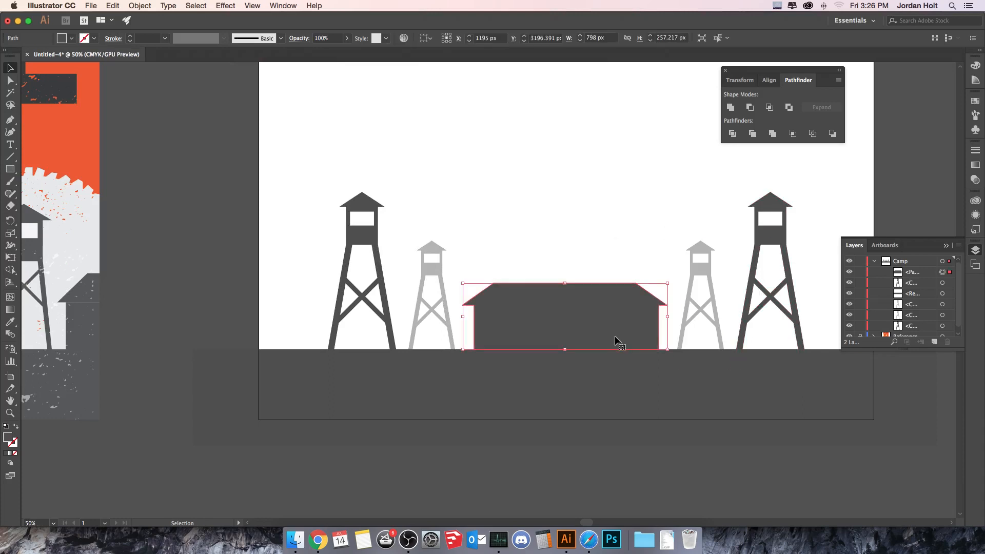
key(a)
key(super+c)
key(super+v)
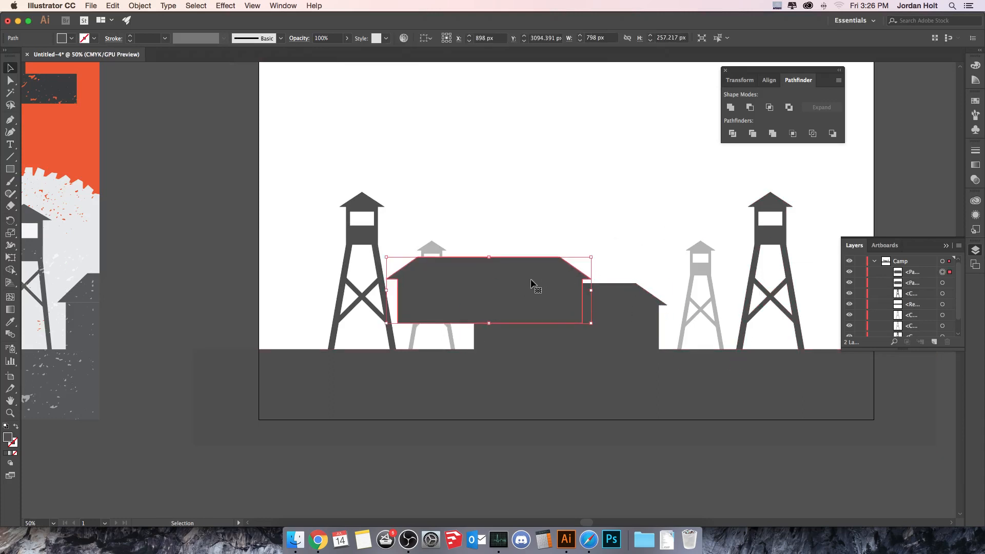
drag(527, 278, 251, 303)
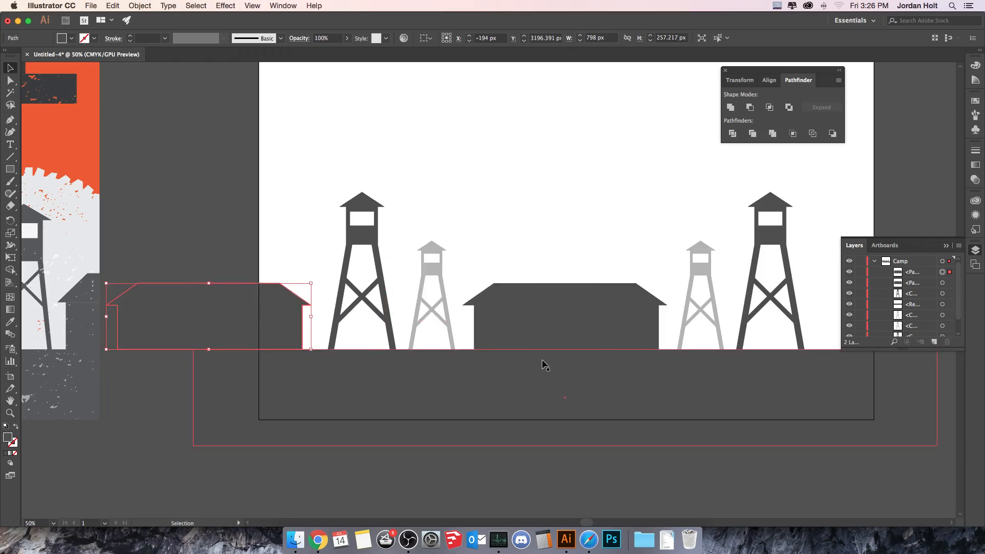
shift+click(270, 318)
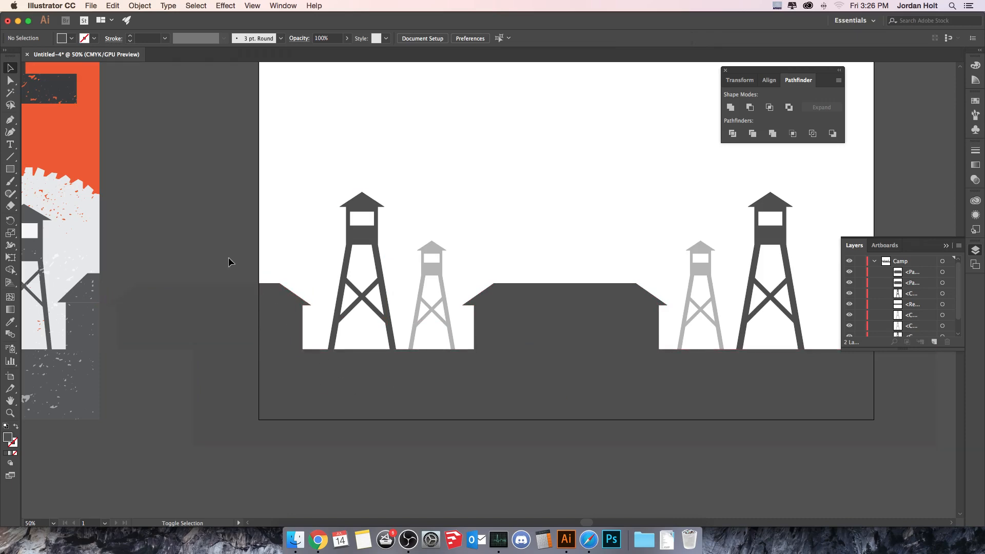
- Place another building copy on the ground line across the artboard's right edge, and shift both side buildings slightly left
drag(697, 374, 534, 401)
drag(453, 367, 804, 355)
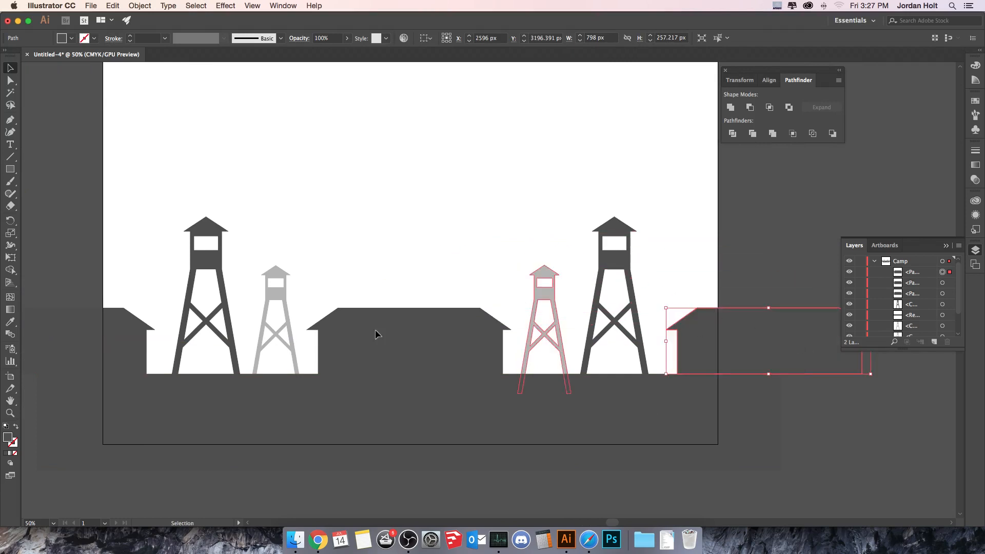
click(132, 364)
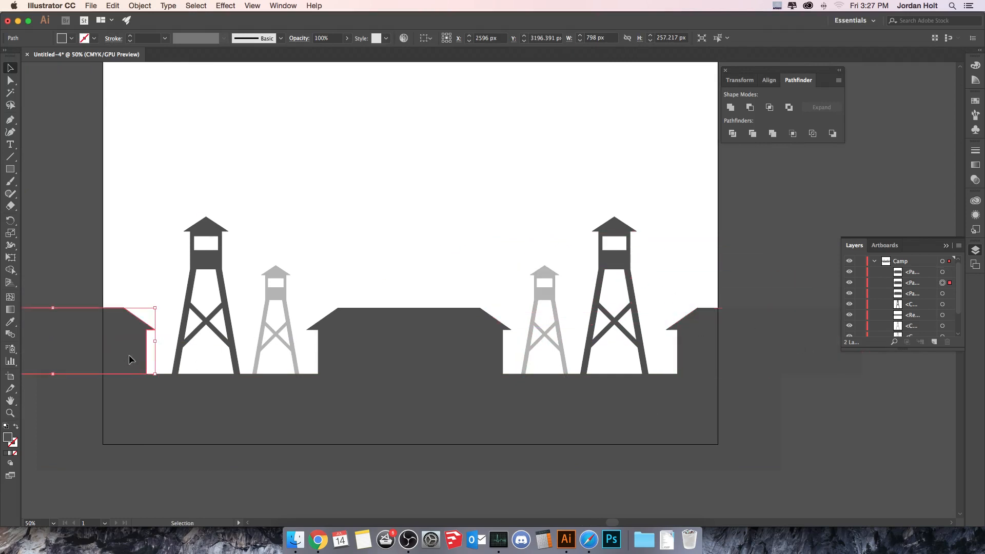
shift+click(764, 329)
drag(765, 343, 763, 341)
click(702, 236)
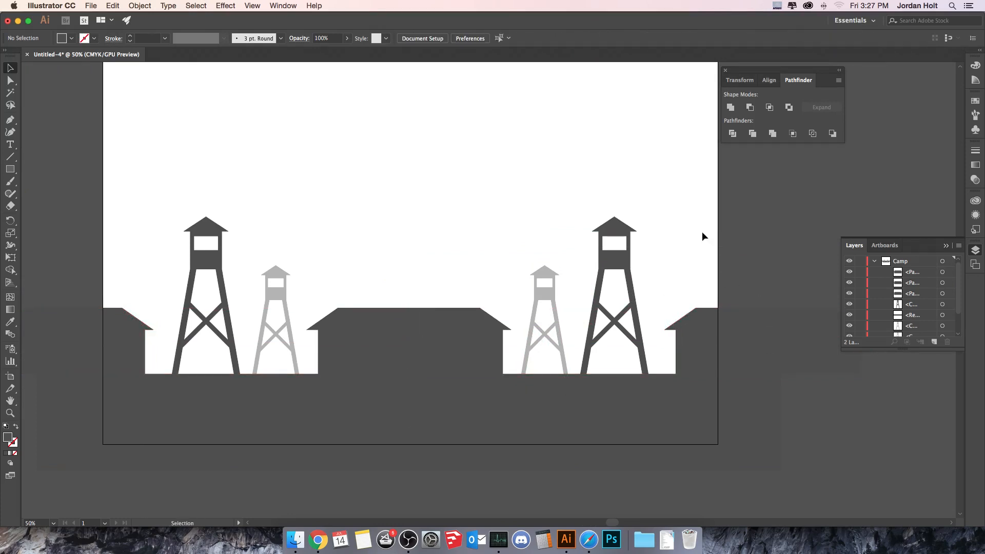
- Collapse the Camp layer, add a new layer named Motorcycle Silhouette above it, and lock Camp
key(super+minus)
key(super+minus)
key(super+minus)
key(super+minus)
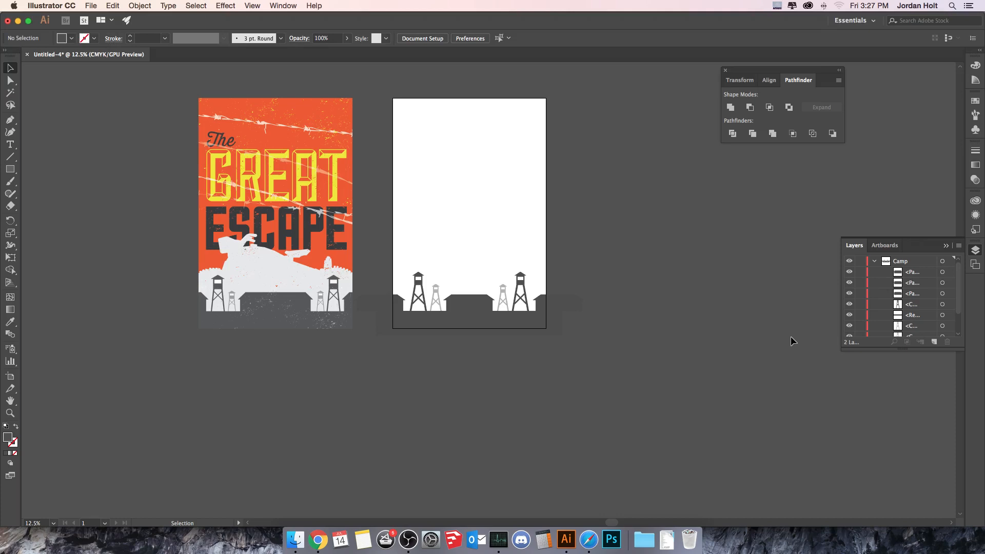
click(945, 248)
click(975, 250)
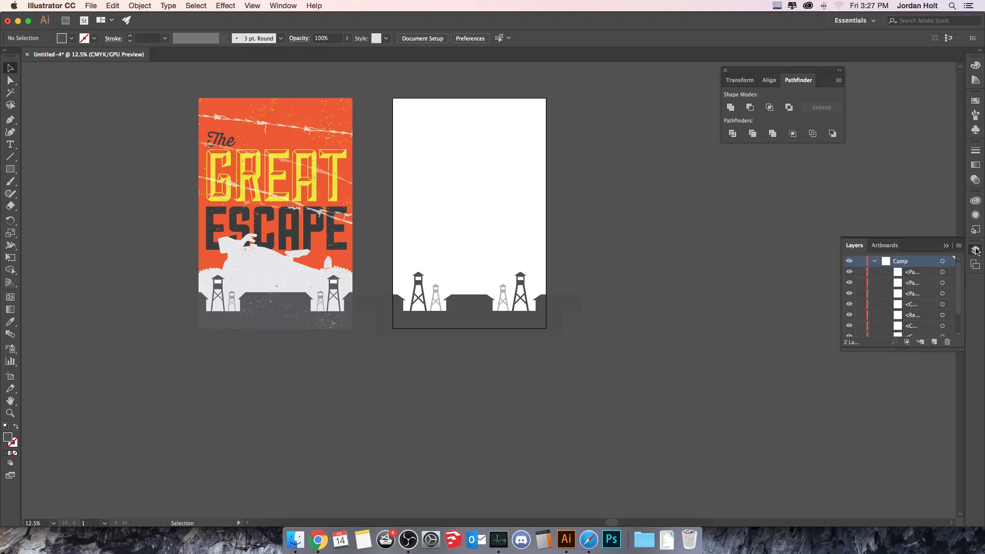
click(876, 263)
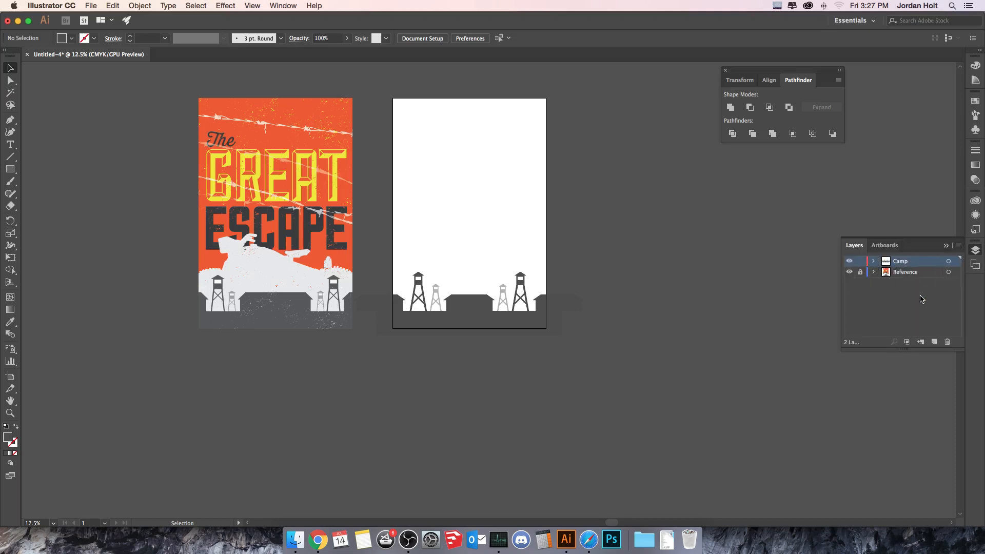
click(934, 342)
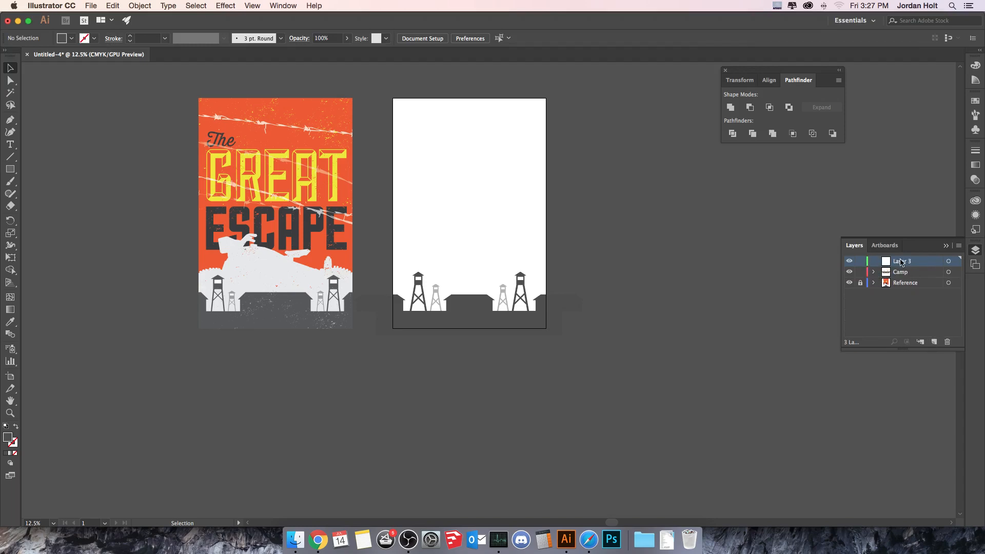
double_click(901, 262)
text(Motorcycle Silhouette)
key(Return)
click(860, 272)
- Switch to Finder and place Motorcycle.jpg from the Poster Tutorial-20170714 folder over the lower part of the Illustrator artboard
click(306, 538)
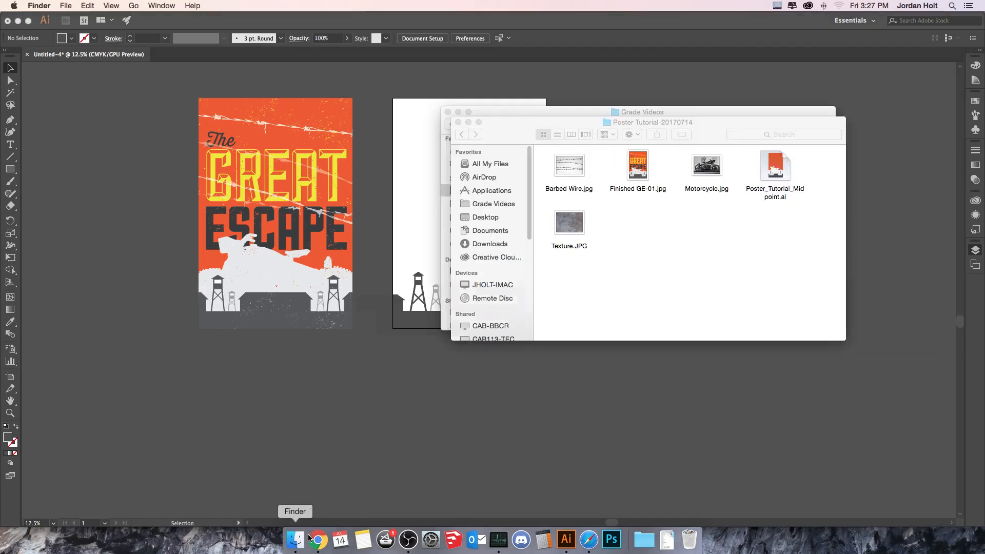
click(708, 162)
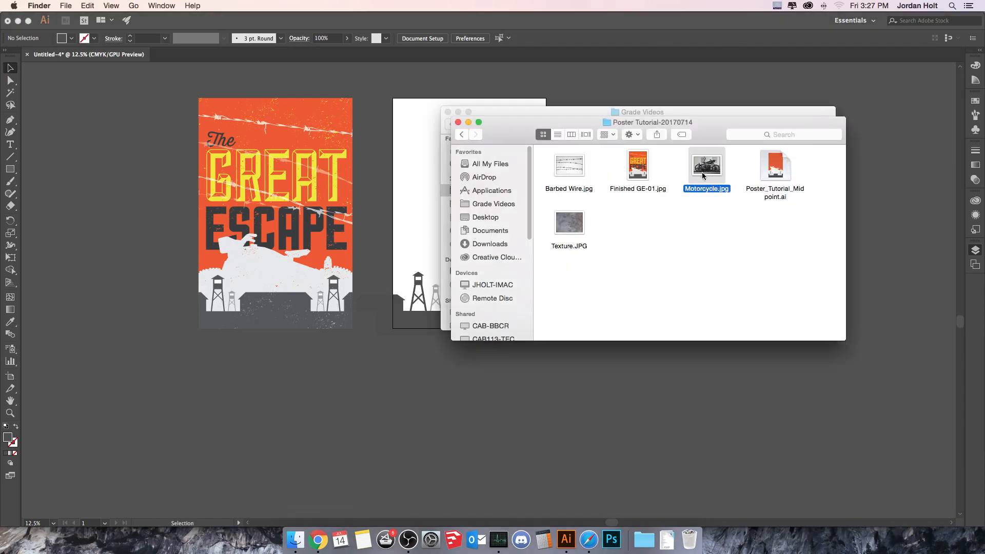
drag(703, 176, 658, 186)
drag(632, 347, 555, 296)
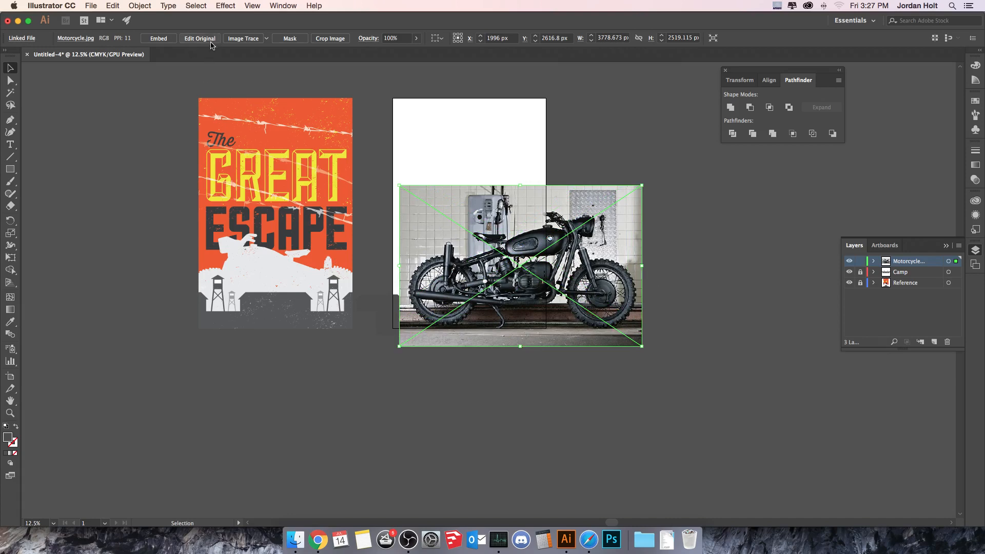
- Reflect the motorcycle photo across the vertical axis and scale it down proportionally to about 3115 by 2076 px
click(147, 8)
mouse_move(156, 20)
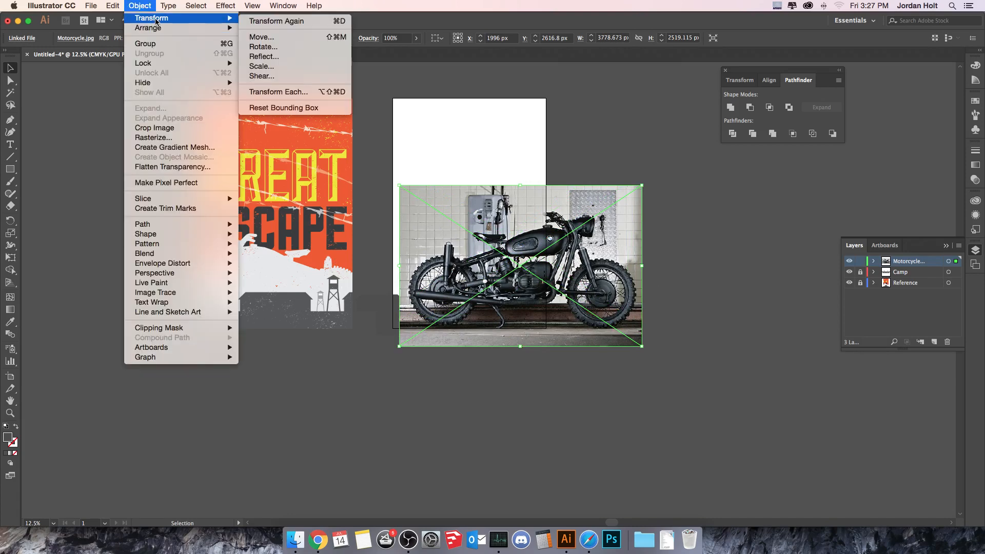
click(264, 57)
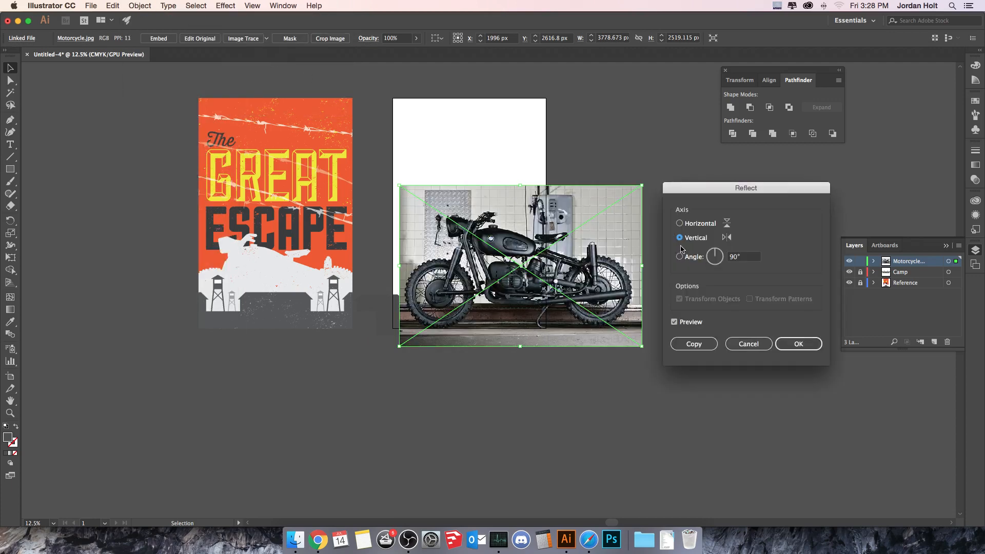
click(802, 343)
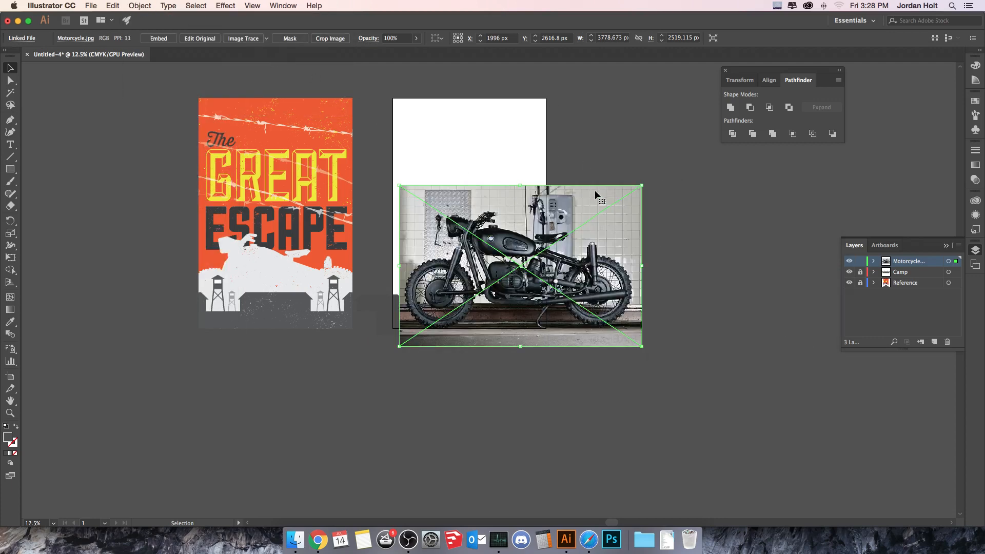
drag(641, 185, 600, 213)
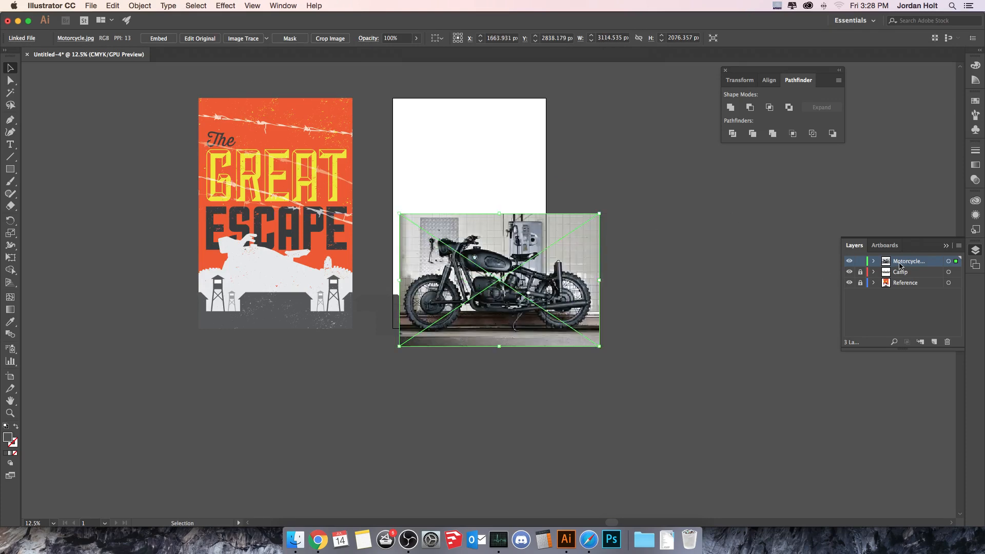
- Move the motorcycle layer below Camp and centre the photo horizontally on the artboard, with the wheels partly behind the camp buildings
drag(899, 265, 902, 280)
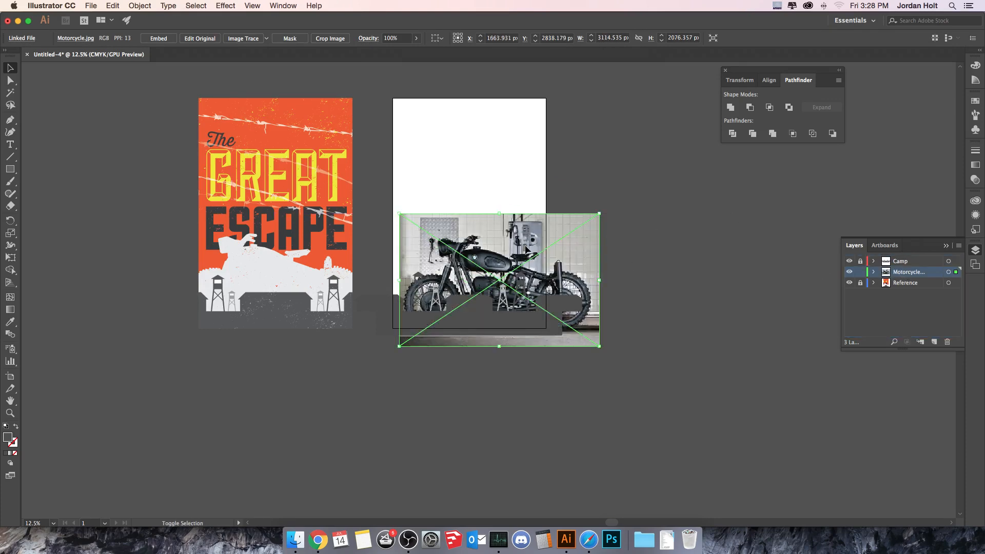
drag(574, 268, 550, 264)
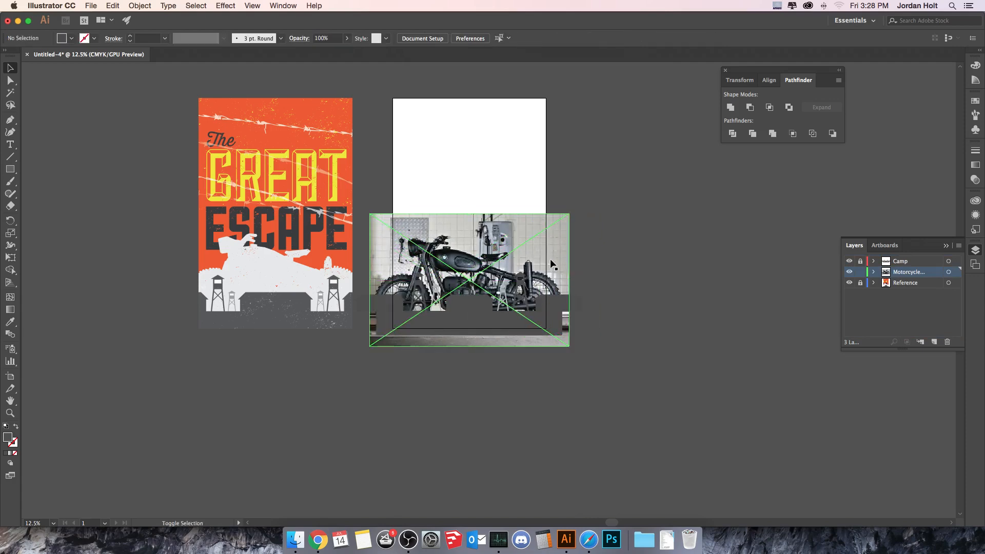
drag(549, 256, 551, 262)
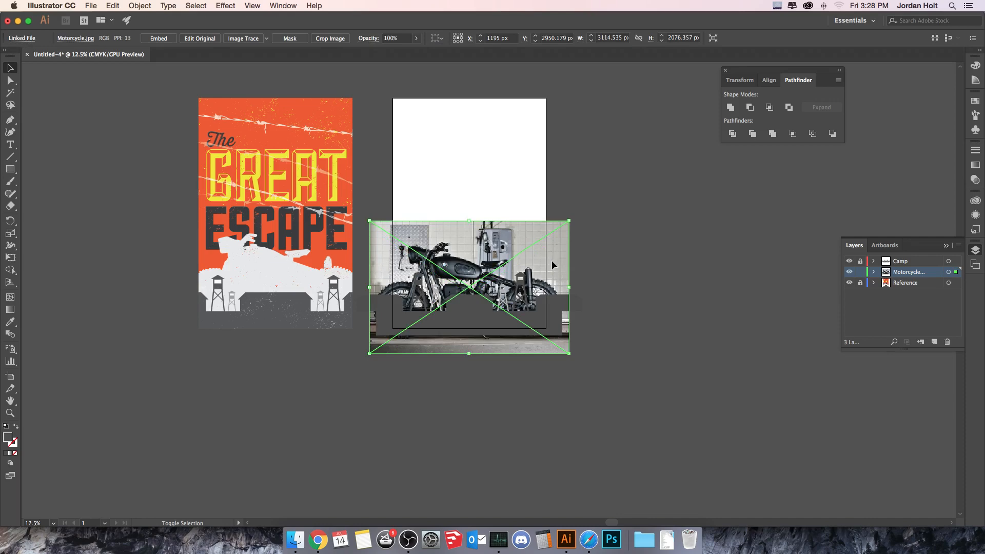
drag(549, 261, 549, 251)
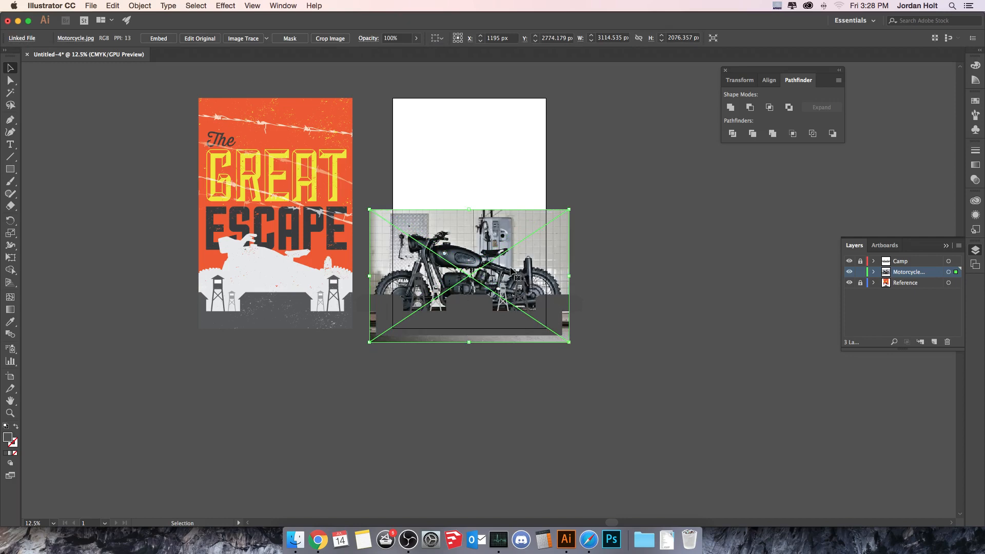
- Move the motorcycle photo up slightly on the artboard and lower its opacity to 22%
drag(541, 261, 540, 257)
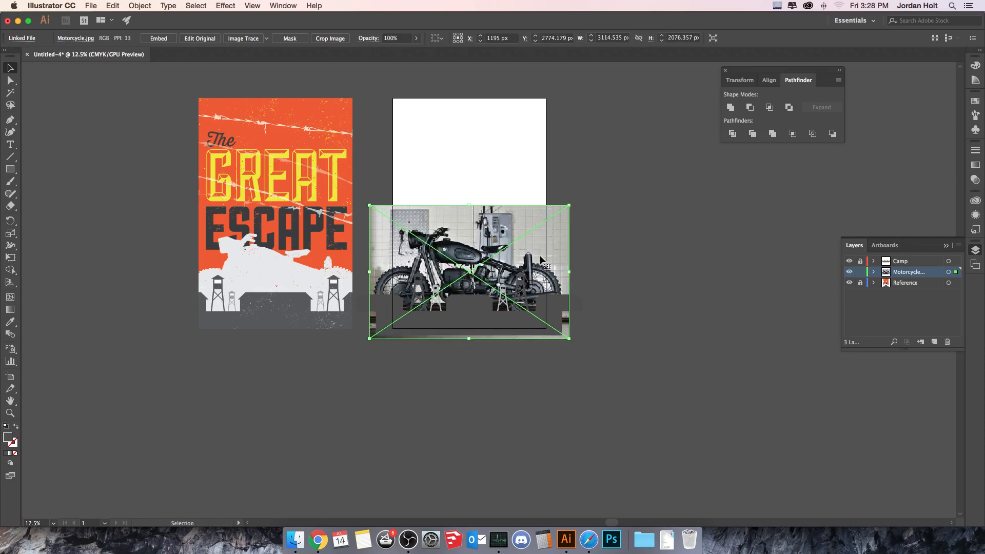
click(599, 238)
key(super+equal)
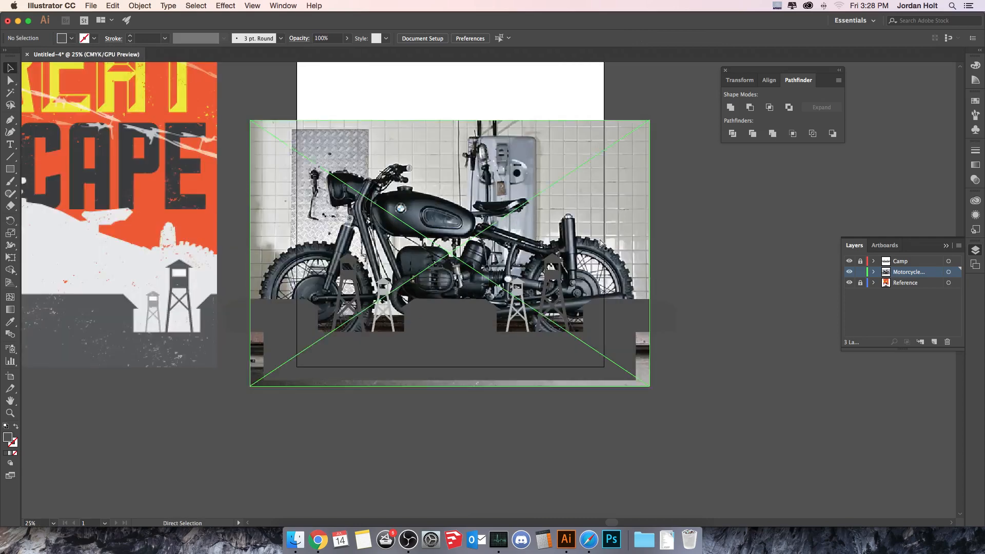
key(super+equal)
click(677, 210)
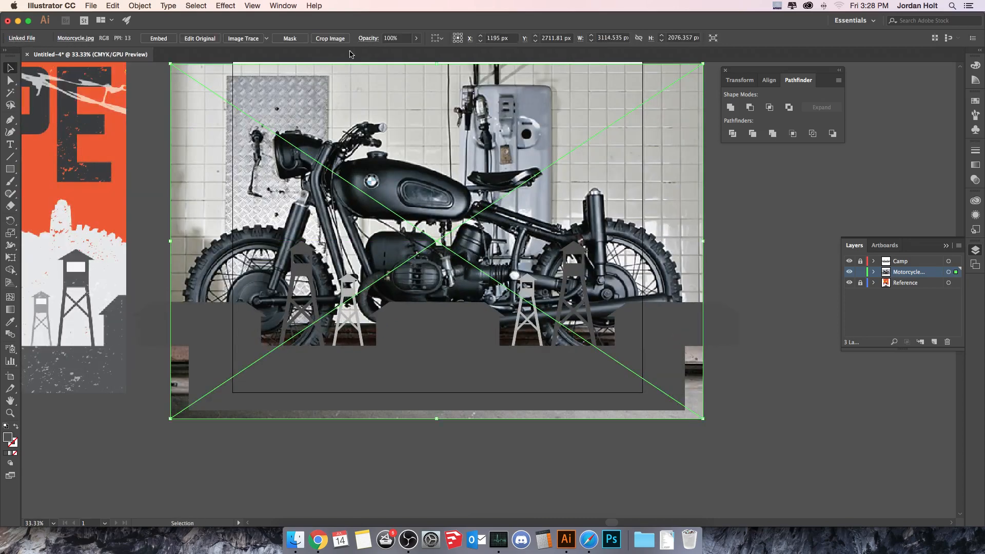
click(416, 38)
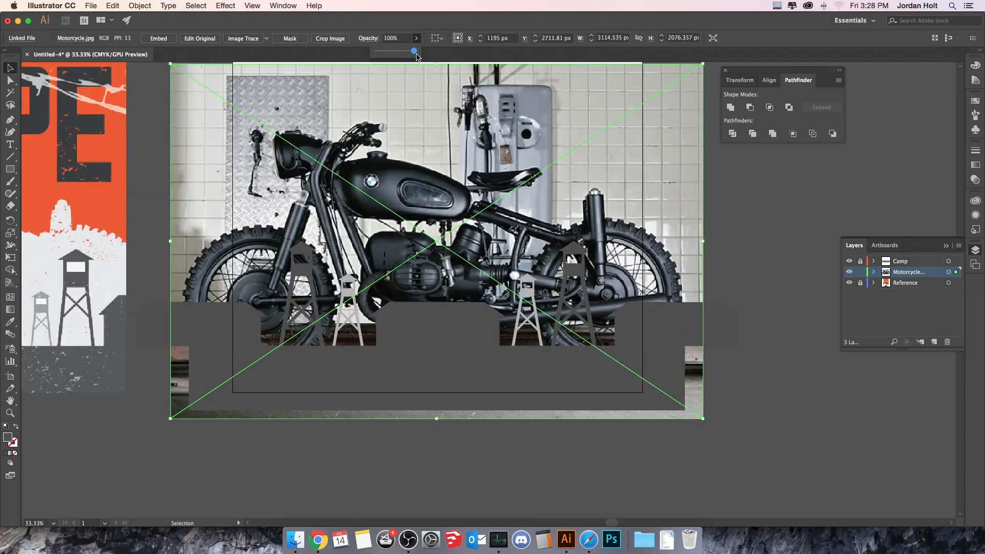
drag(417, 56, 385, 57)
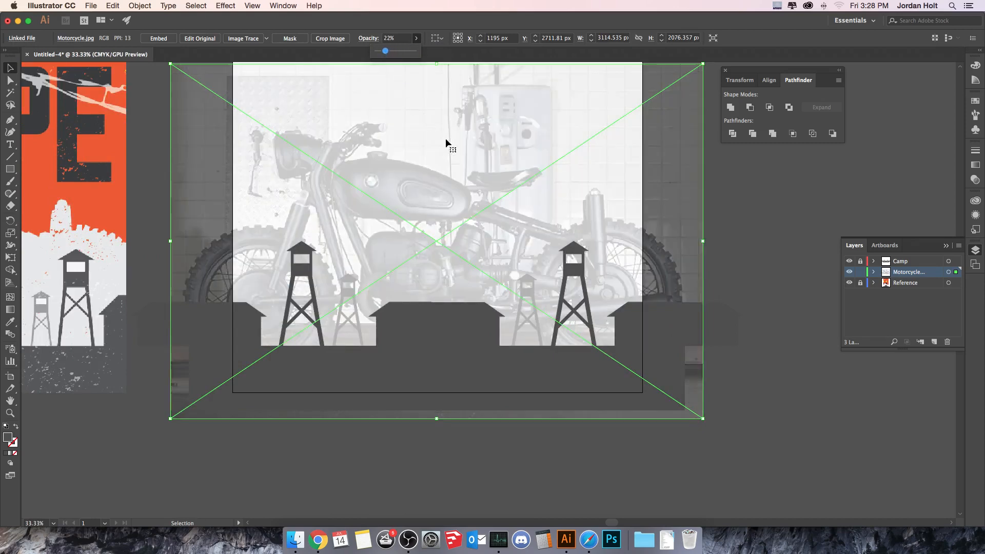
click(793, 229)
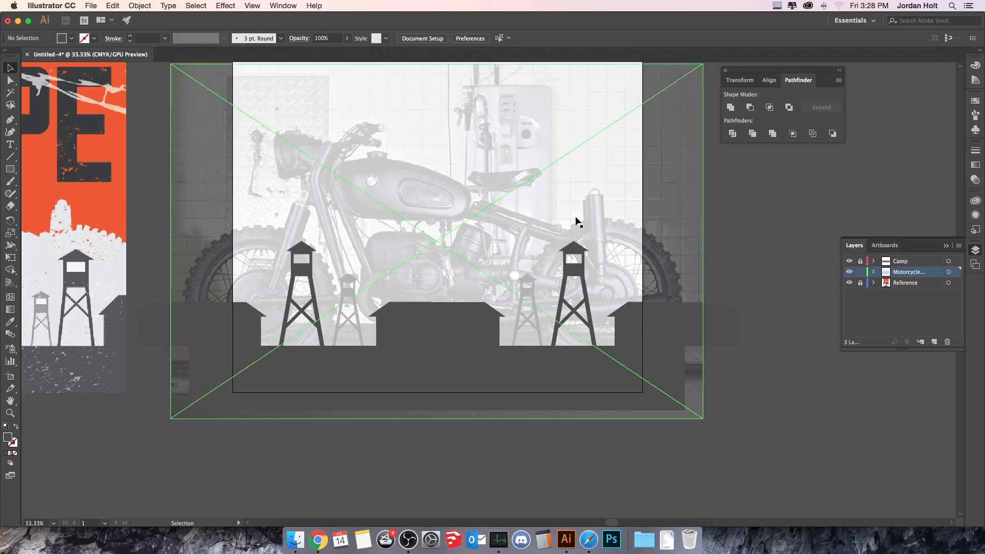
- Lock the motorcycle photo layer and add a new layer named Motorcycle Silhouette above Camp
click(905, 263)
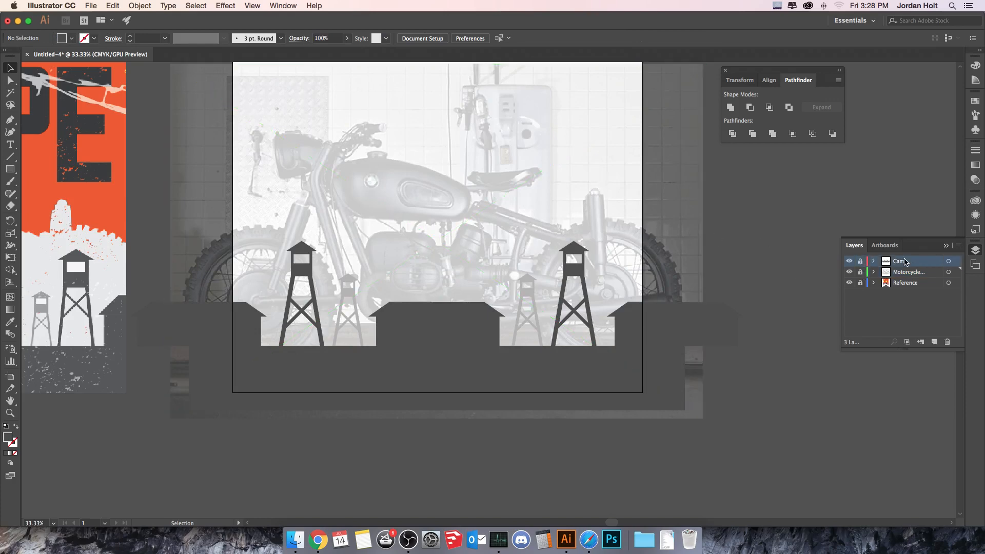
click(935, 342)
double_click(903, 261)
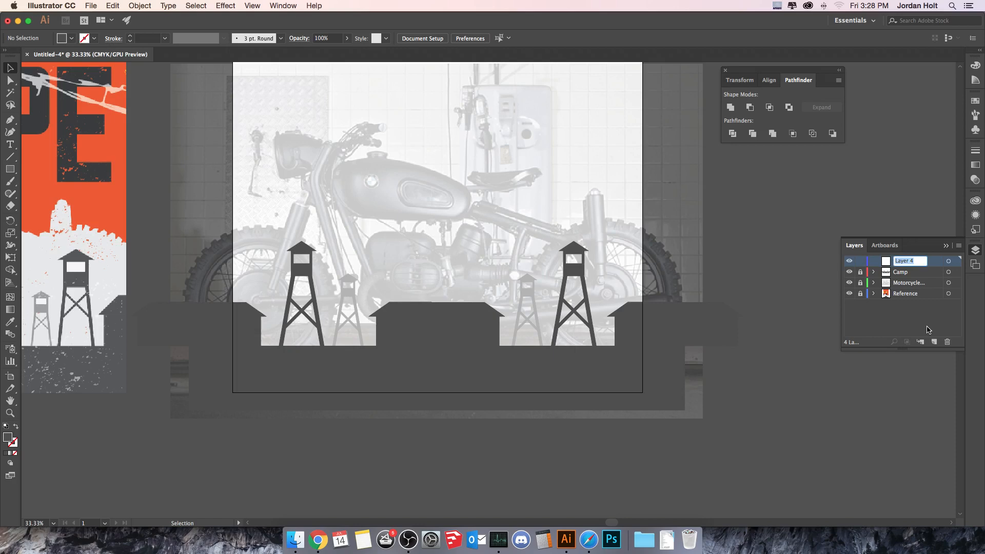
text(Moto)
text(rcycle )
text(Silhouet)
text(te)
key(Return)
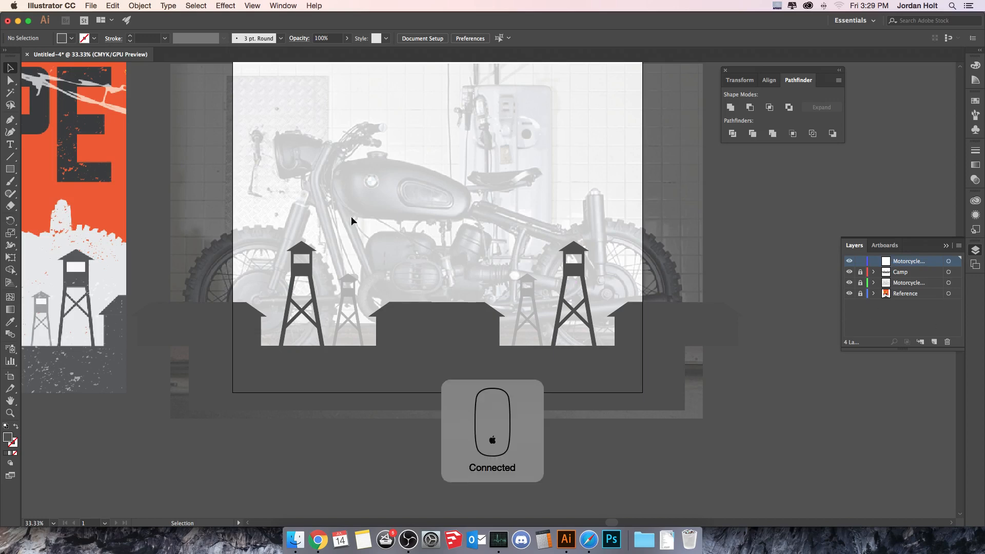
- Set an orange fill and start a Pen tool outline along the front tyre's treads where they cross the artboard's left edge
click(10, 120)
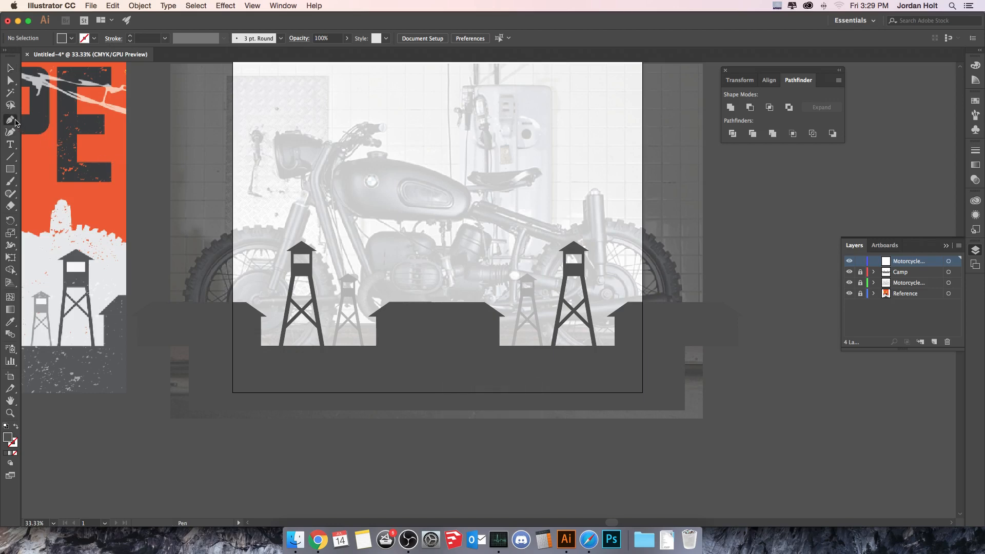
click(94, 39)
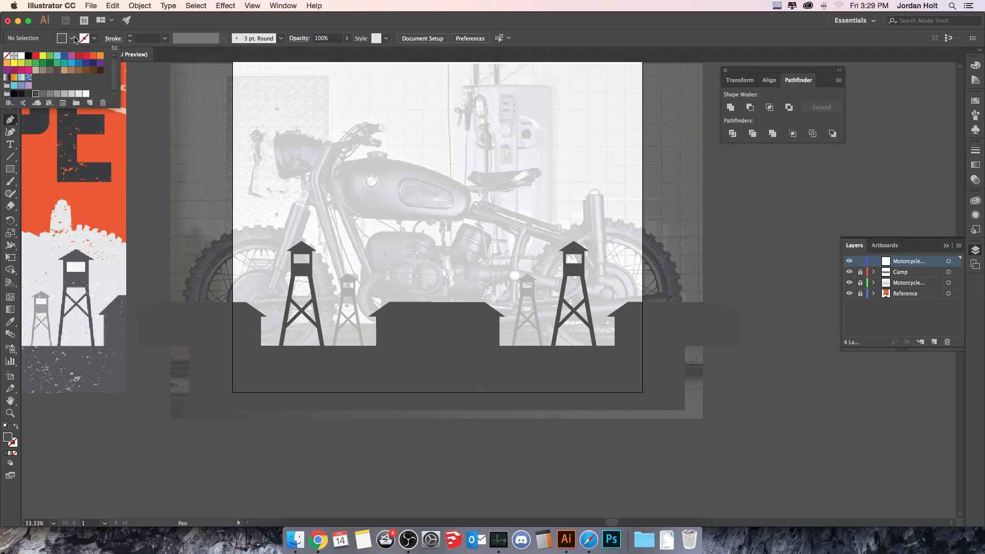
click(92, 57)
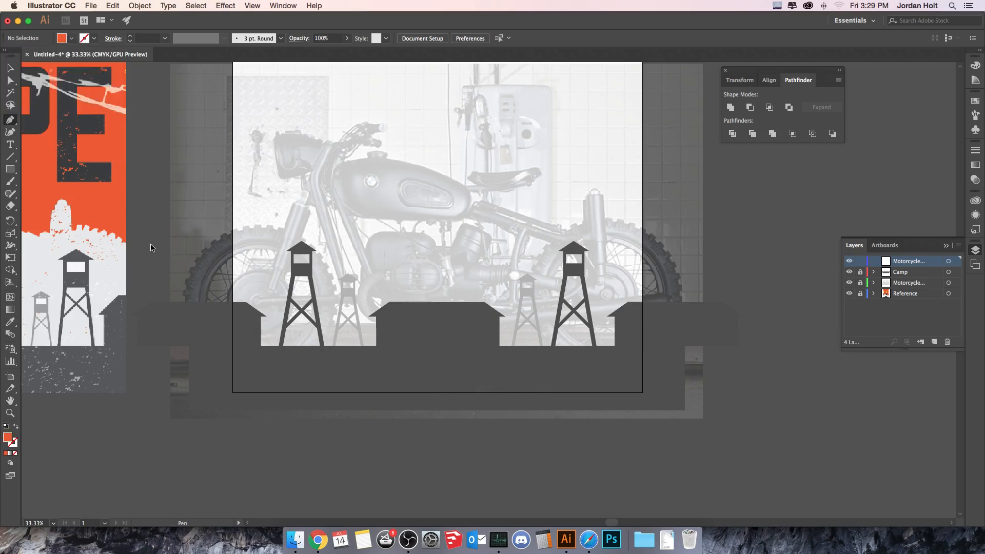
key(super+1)
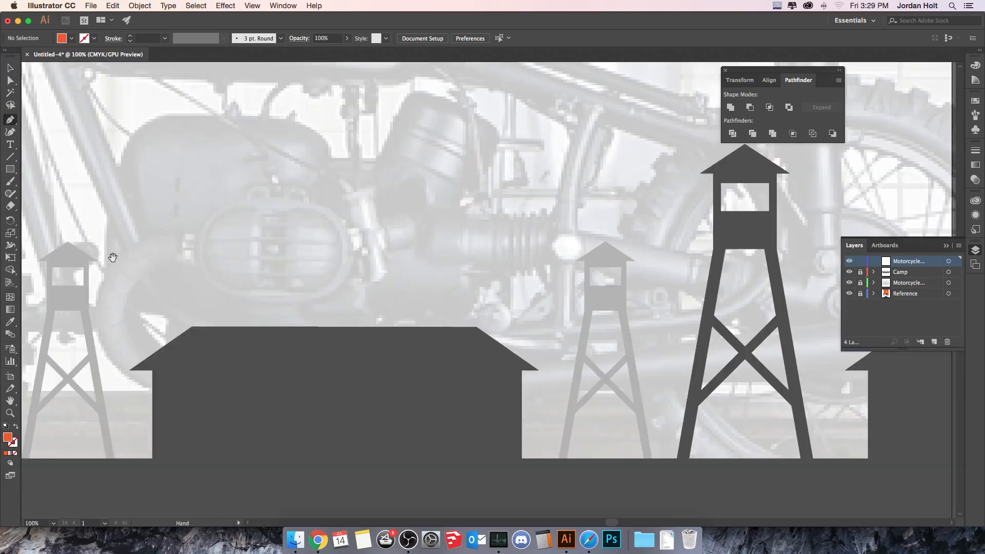
drag(112, 257, 555, 314)
drag(323, 273, 397, 314)
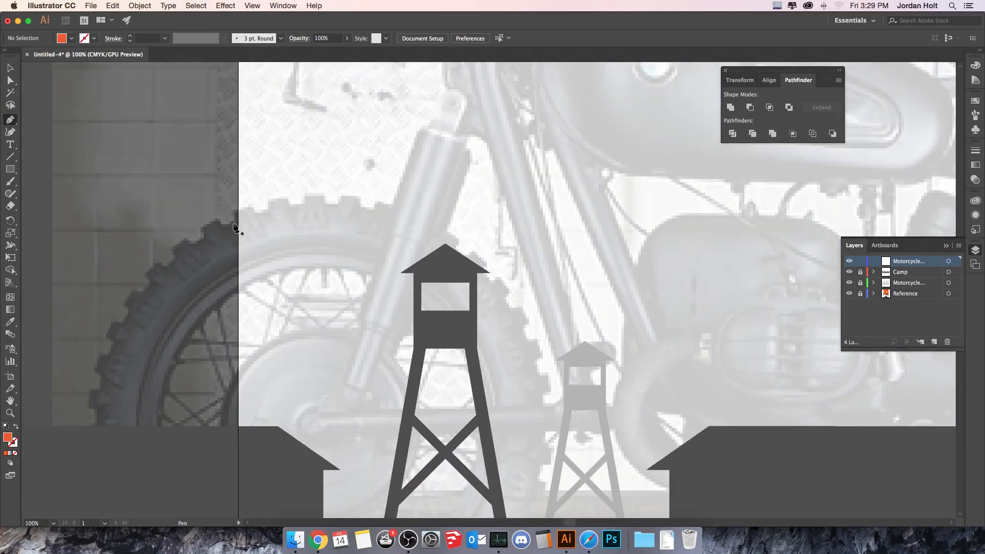
drag(201, 227, 209, 226)
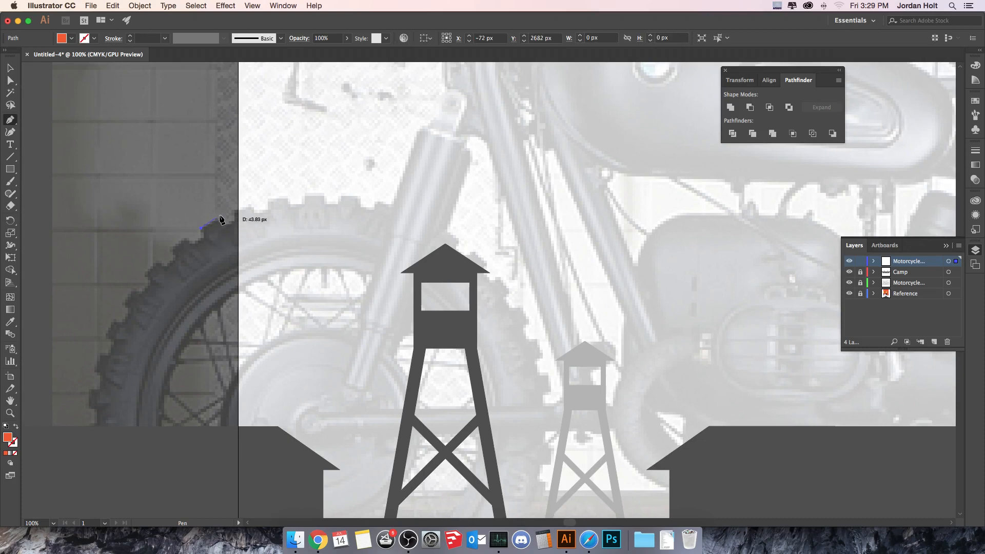
click(220, 216)
click(225, 225)
click(236, 221)
click(232, 209)
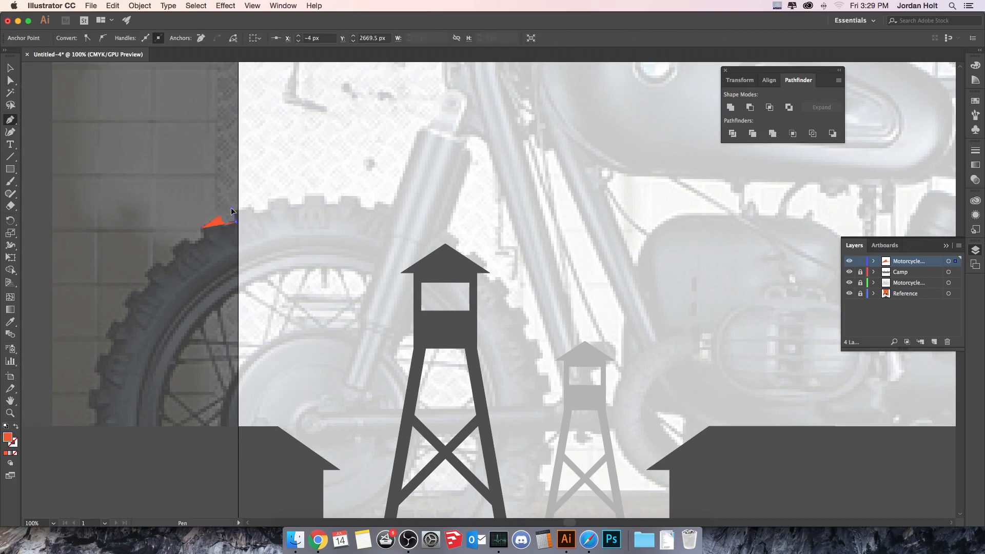
click(253, 203)
click(254, 212)
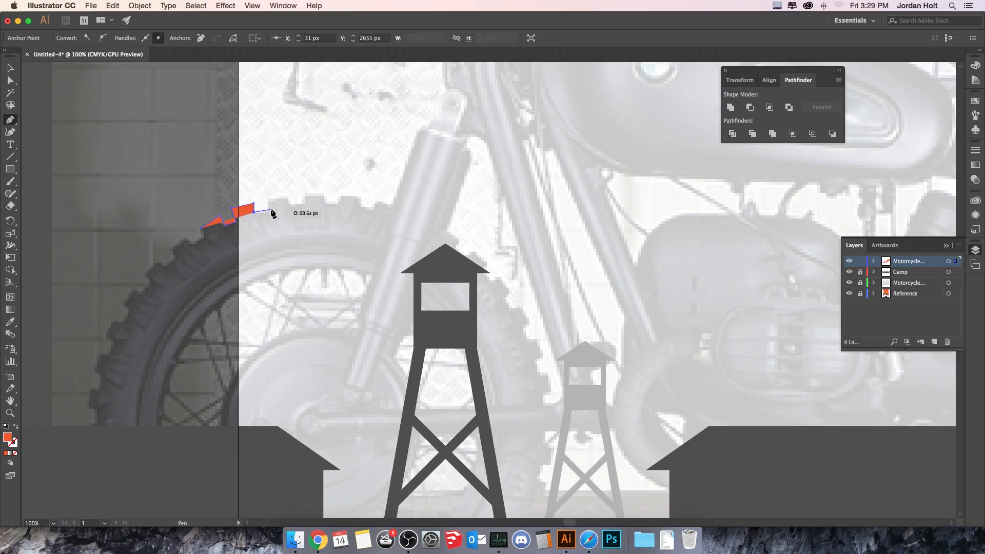
- Continue the silhouette outline with straight segments around the next two treads at the top of the front tyre
click(270, 211)
click(267, 197)
click(290, 198)
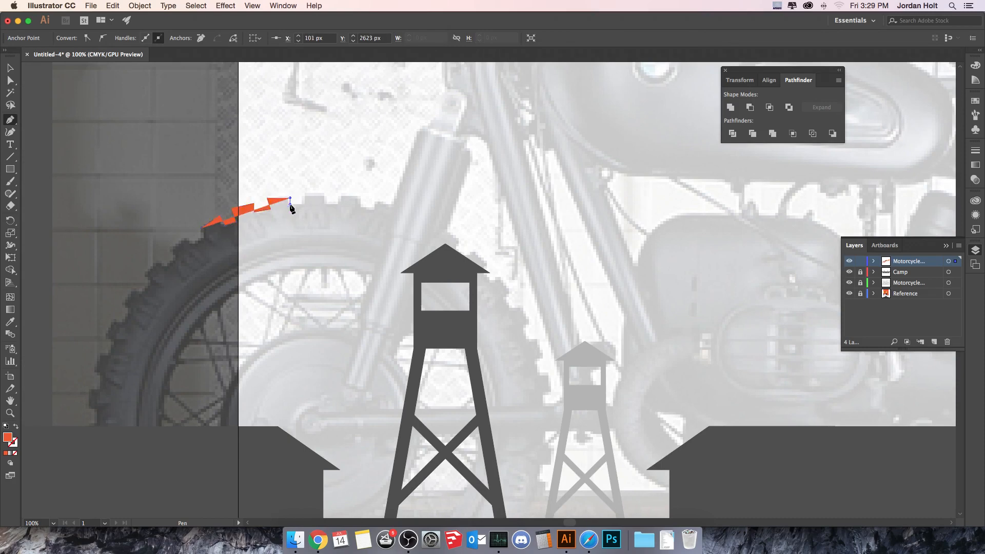
click(290, 204)
click(301, 203)
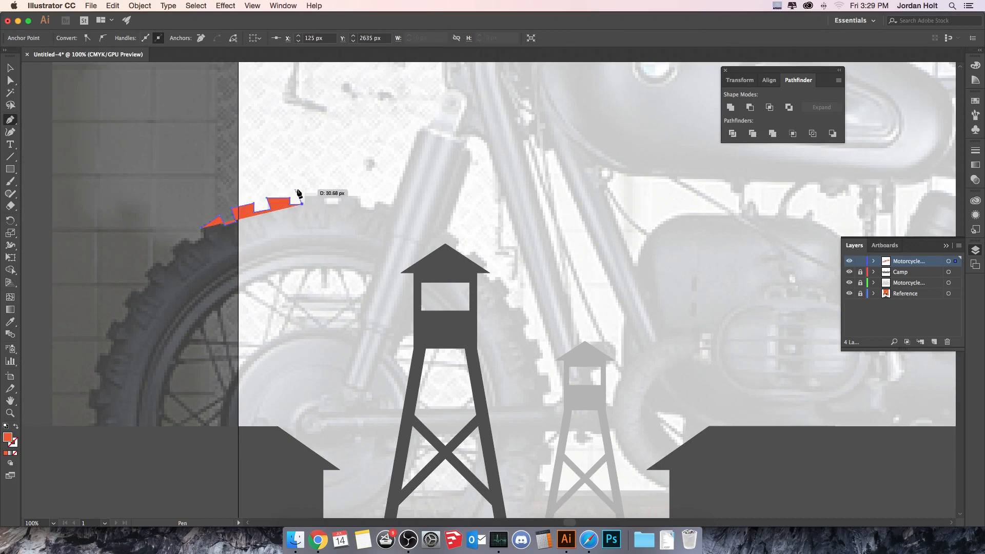
click(325, 192)
click(325, 202)
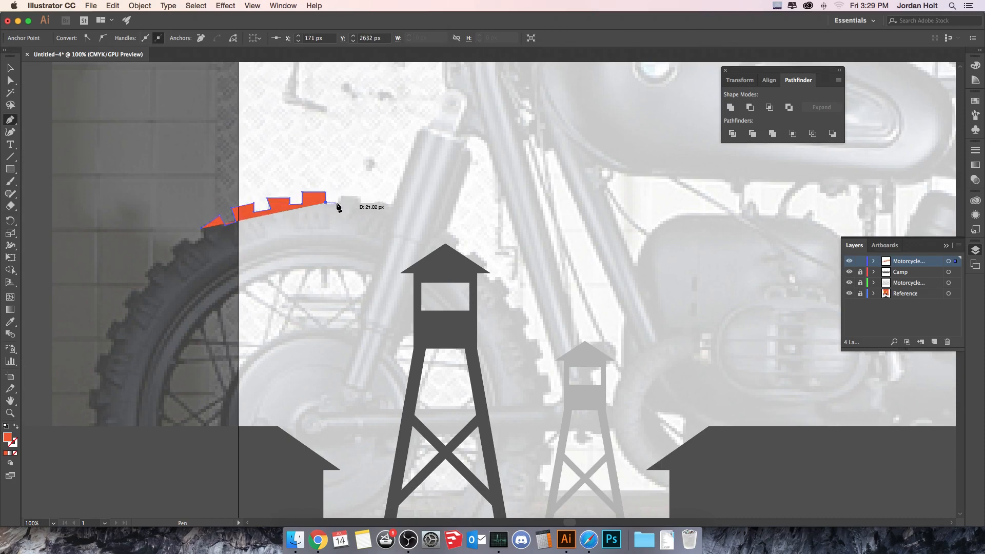
- Extend the silhouette outline around the last two tyre treads up to the front fork
click(338, 203)
click(339, 191)
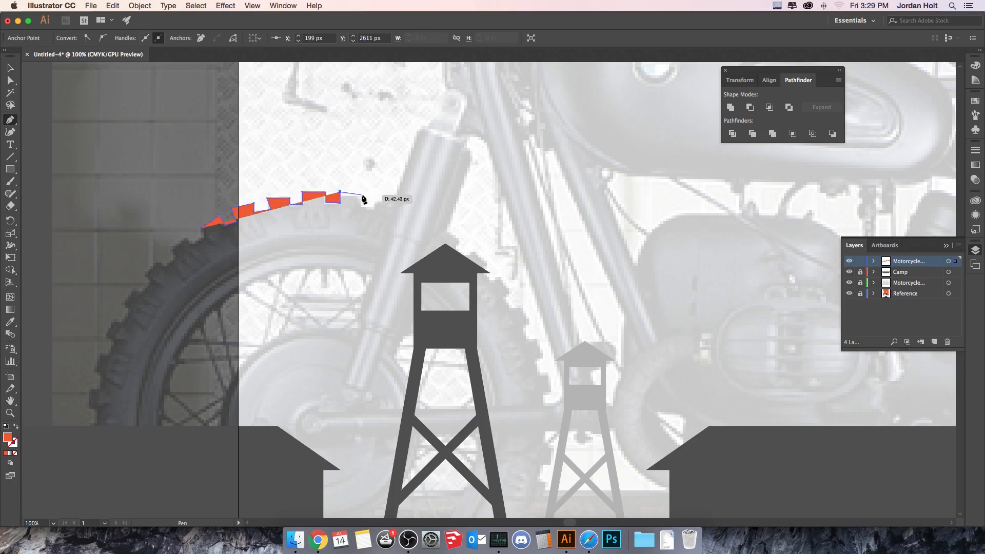
click(361, 194)
click(361, 208)
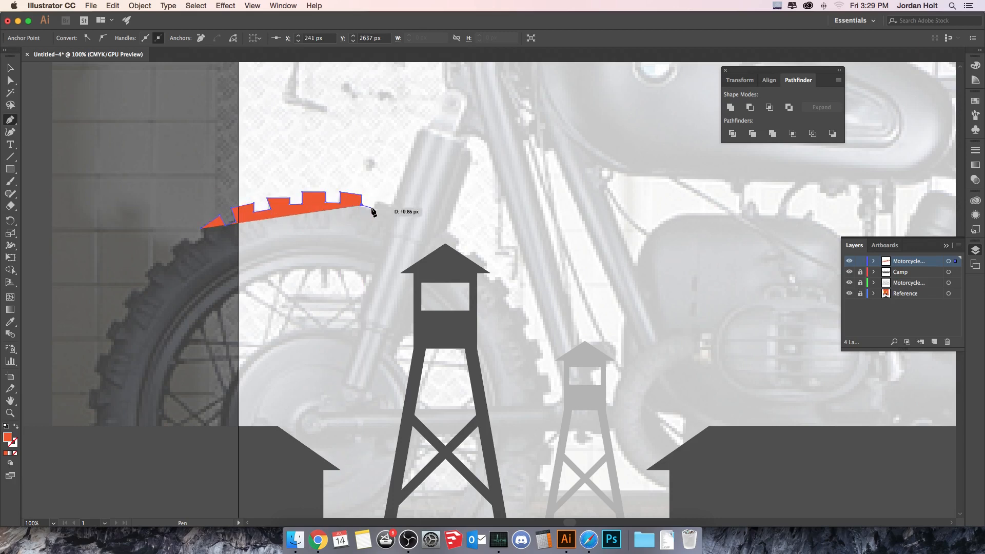
click(373, 209)
click(374, 199)
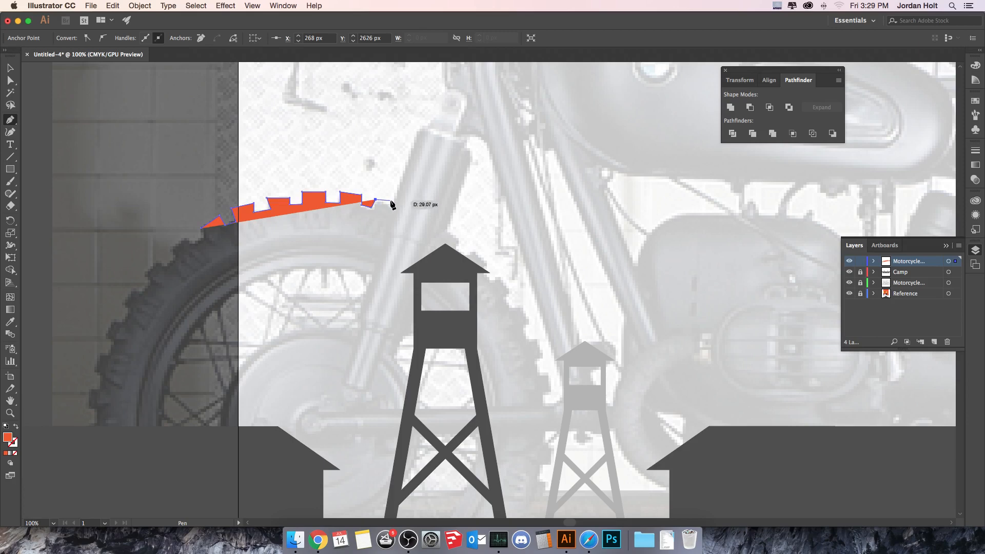
click(393, 201)
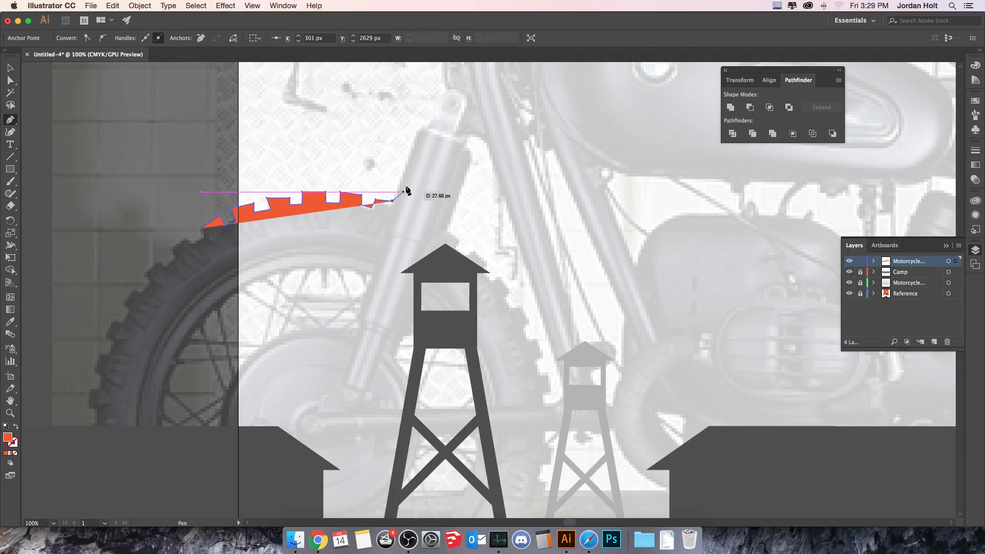
- Trace the outline up the front fork's edge, around its upper mount, and on to the base of the headlight
click(418, 126)
click(432, 118)
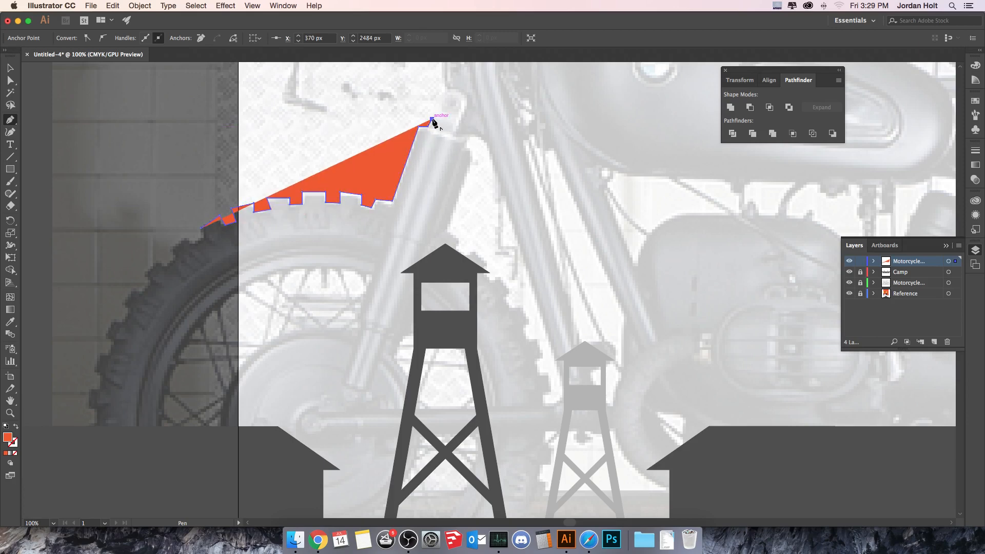
click(440, 101)
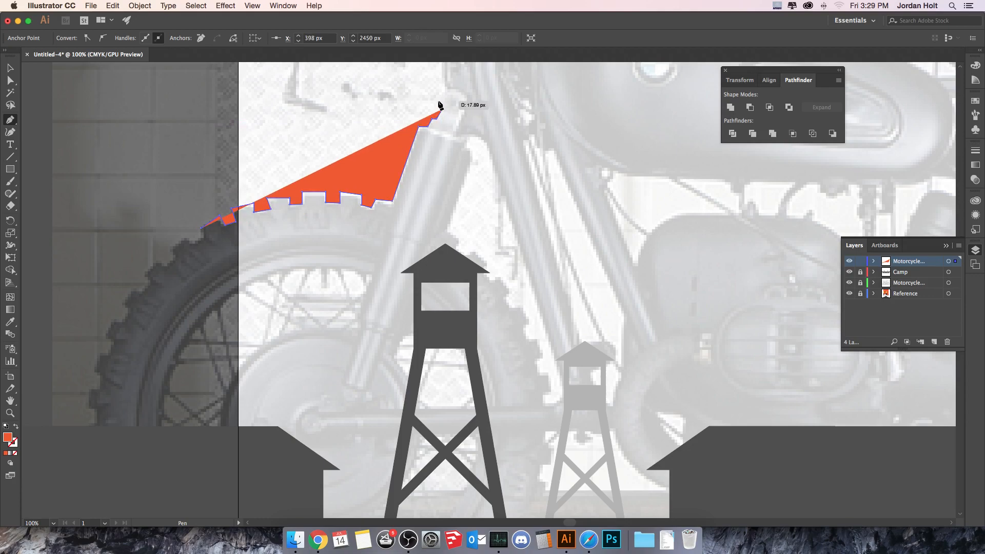
click(445, 91)
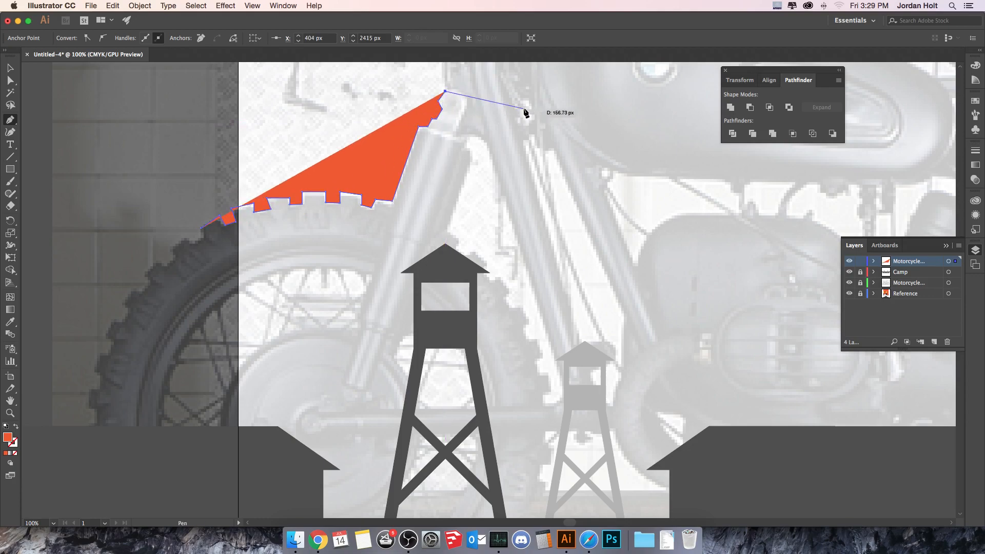
drag(517, 120, 459, 313)
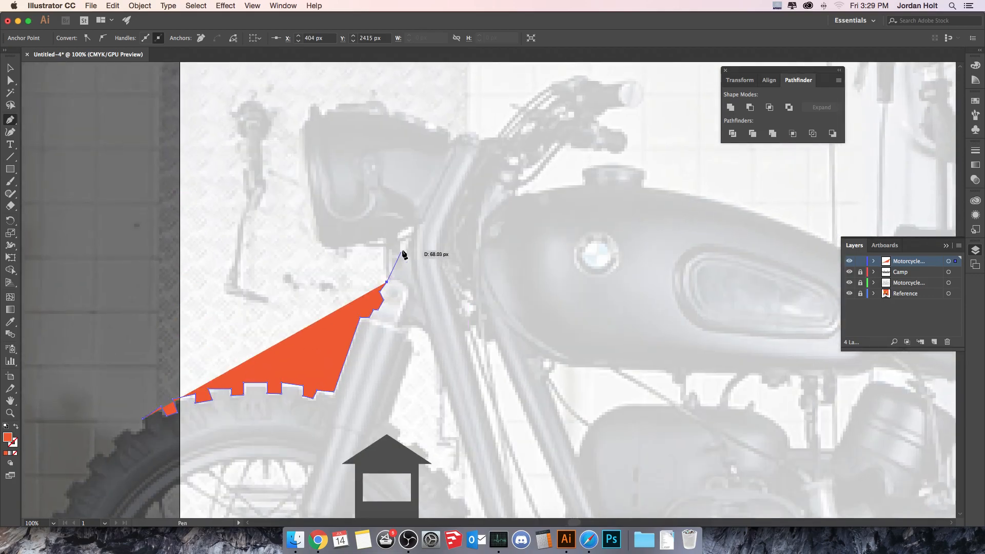
click(386, 240)
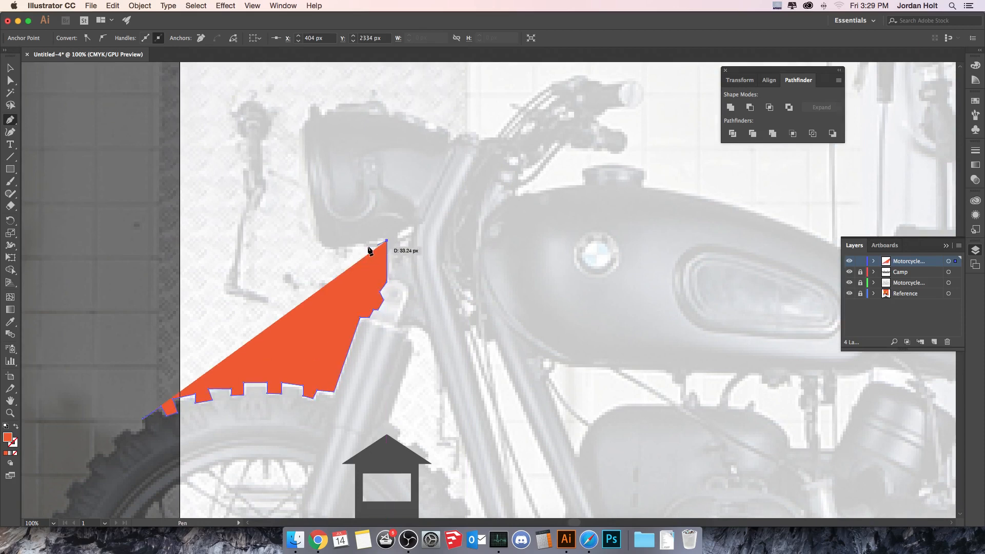
- Trace the underside and front face of the headlight up to its top front corner
click(359, 245)
click(324, 248)
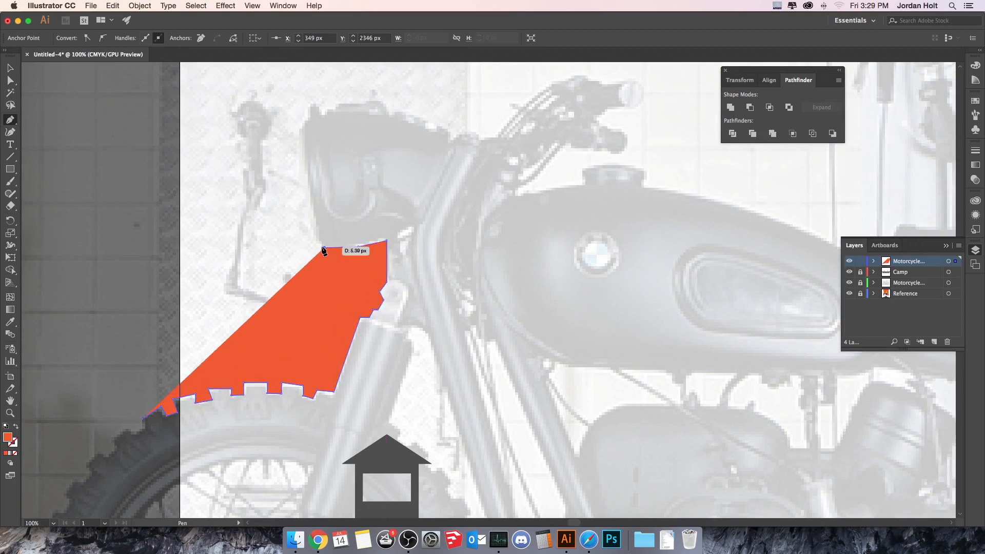
click(312, 218)
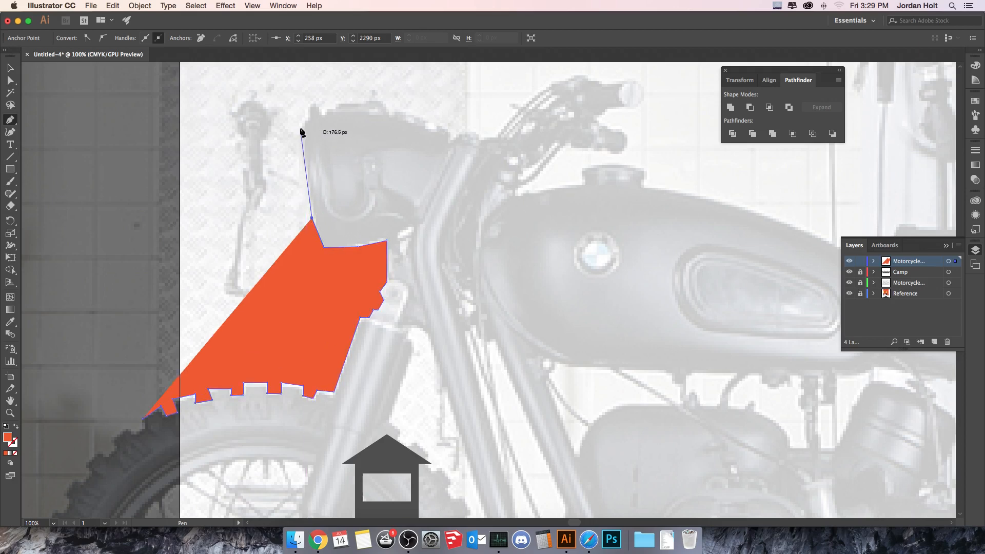
click(301, 131)
click(309, 105)
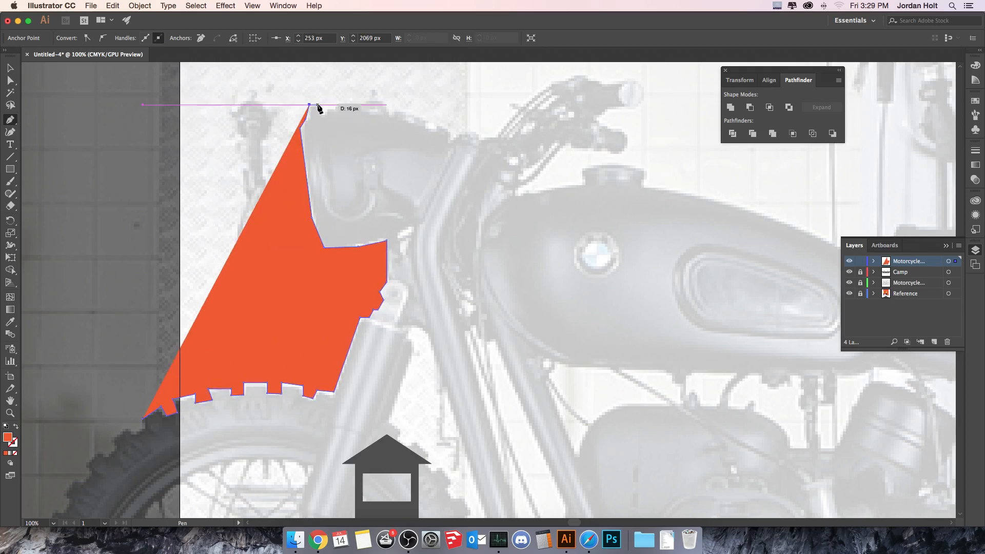
- Continue the silhouette outline with the Pen tool across the top of the headlight and down to its rear end
click(317, 105)
click(320, 111)
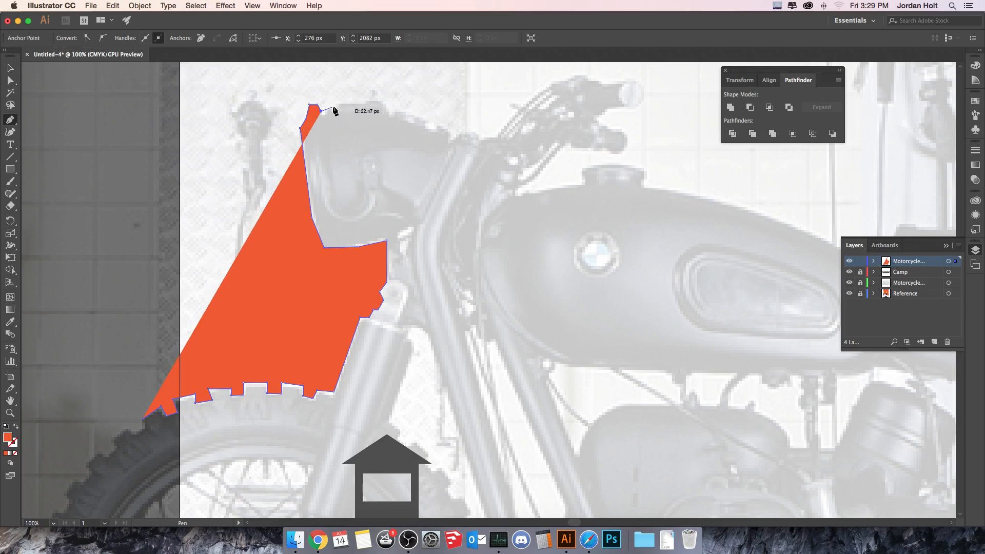
click(336, 105)
click(374, 105)
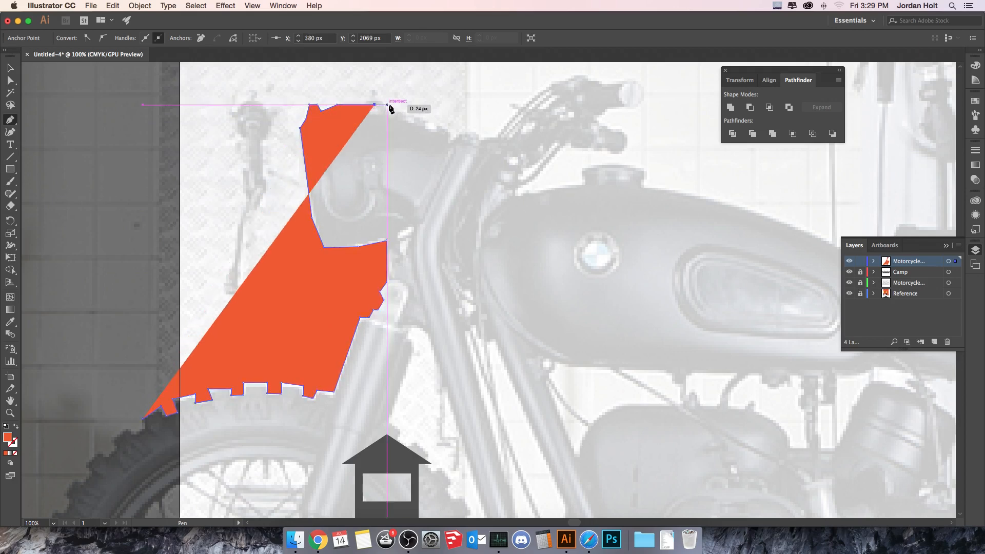
click(426, 119)
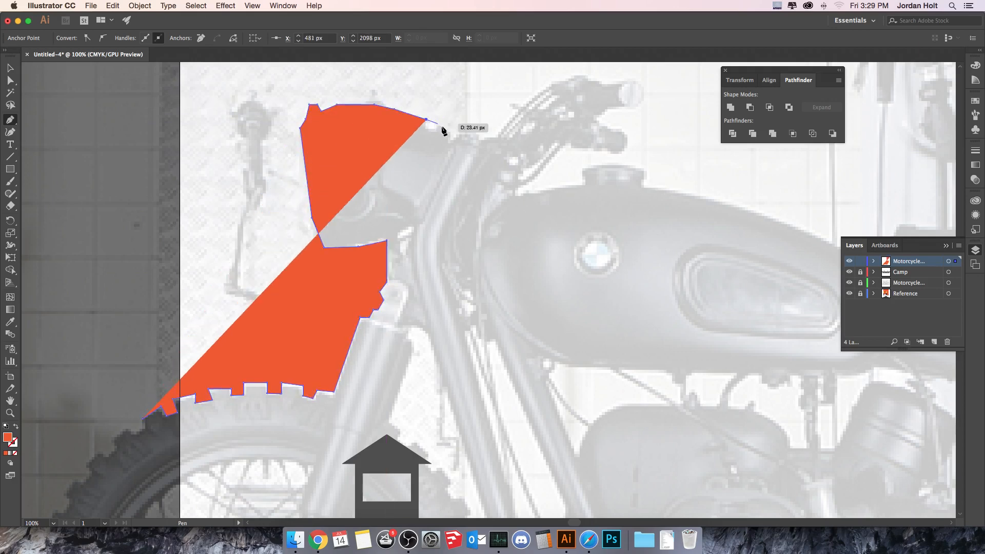
click(446, 129)
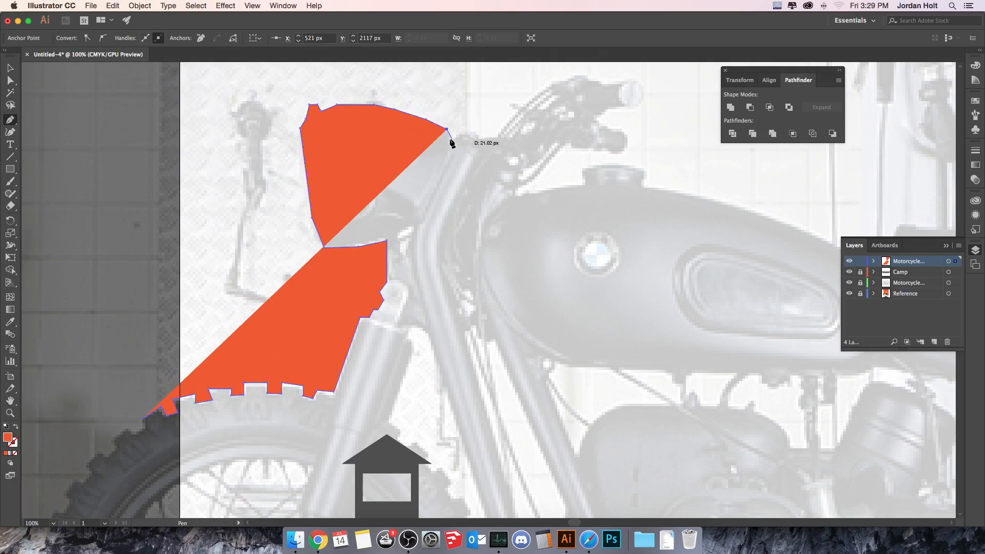
- Trace the small notch behind the headlight and the top of the fork up to the base of the handlebar
click(450, 138)
click(456, 136)
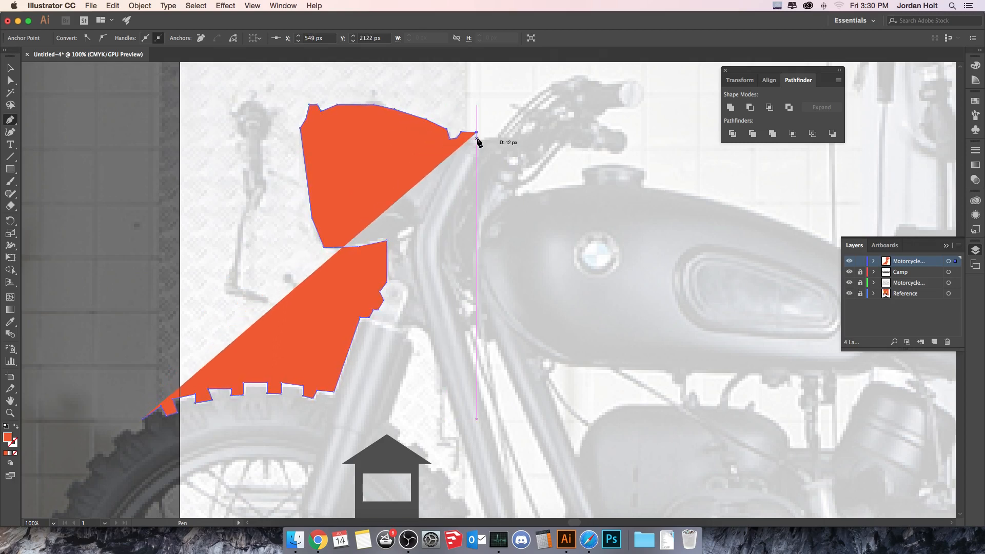
click(476, 138)
click(499, 138)
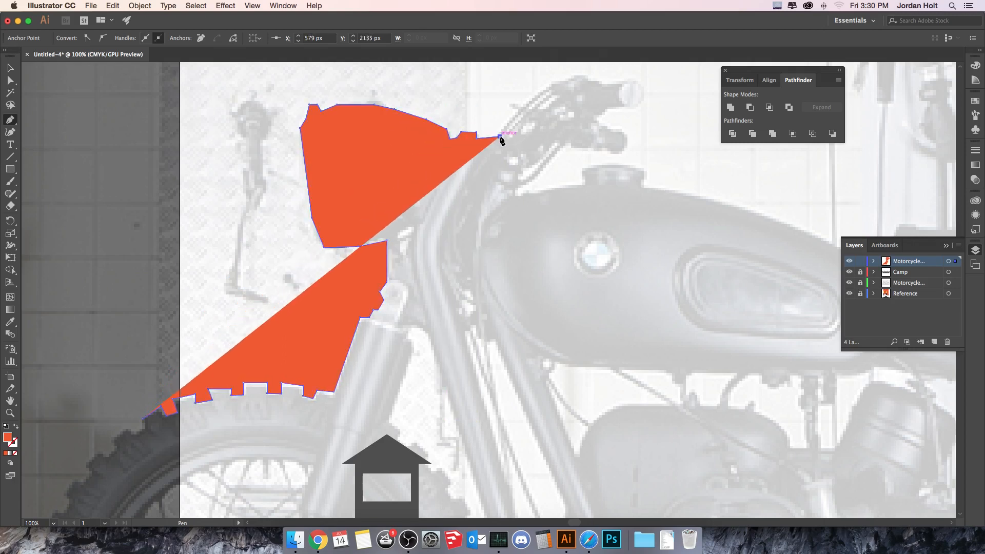
- Trace the handlebar's upper edge and the rounded end of the upper grip
click(539, 91)
click(573, 78)
click(588, 78)
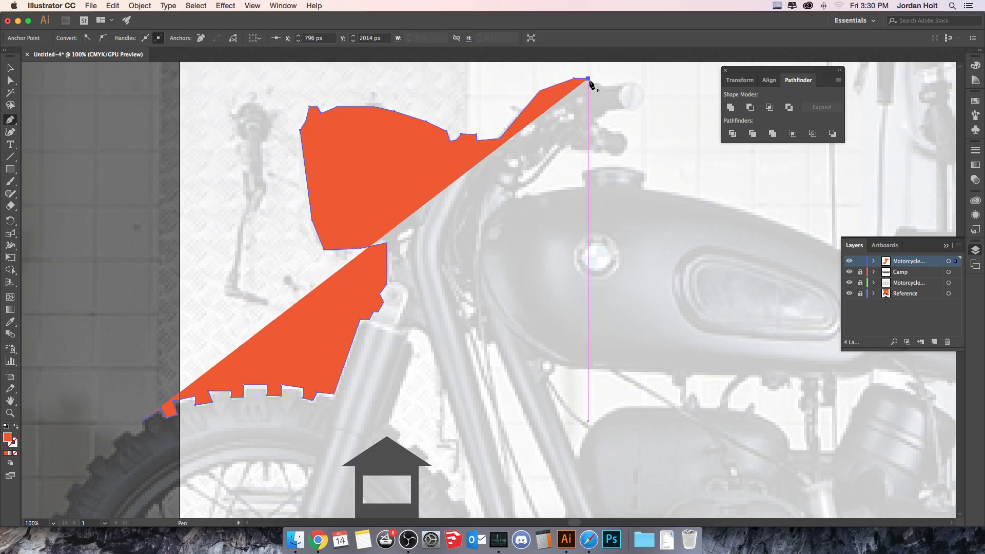
click(638, 83)
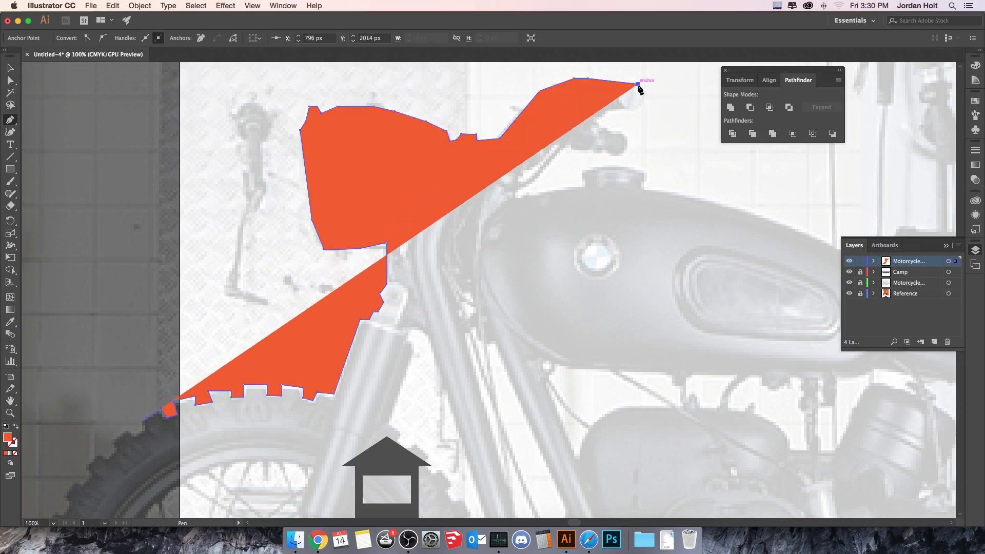
click(642, 96)
click(627, 110)
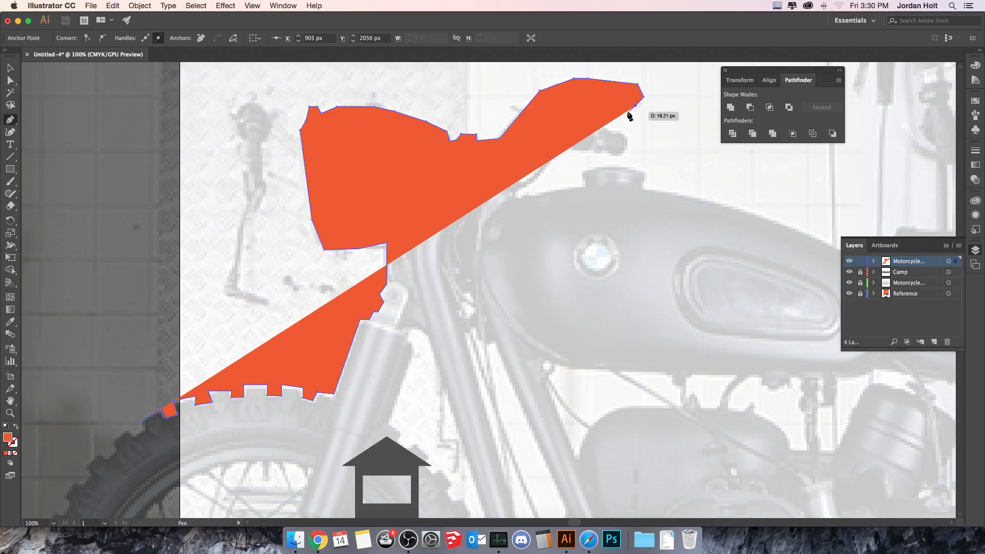
- Extend the outline along the underside of the upper grip and around the end of the lower grip
click(602, 112)
click(597, 123)
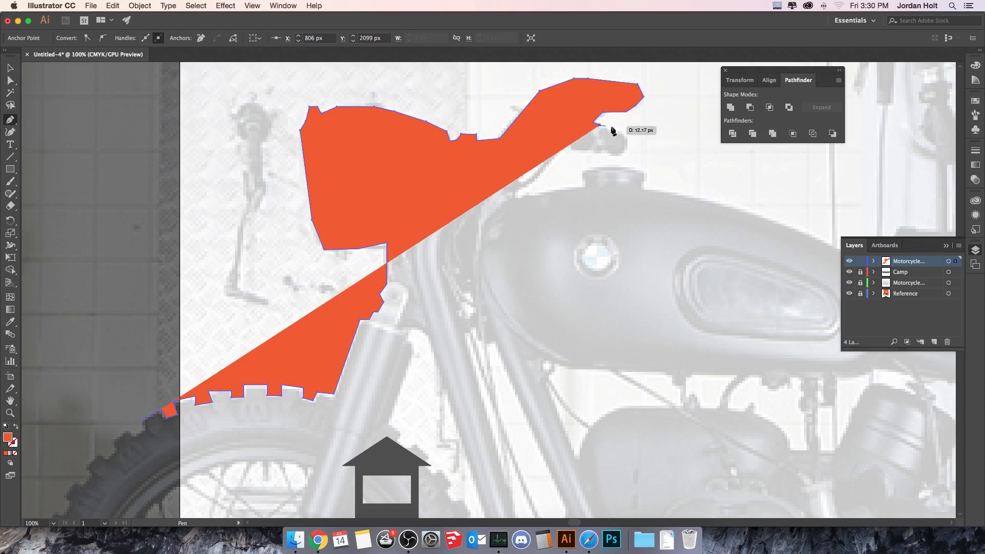
click(629, 134)
click(629, 144)
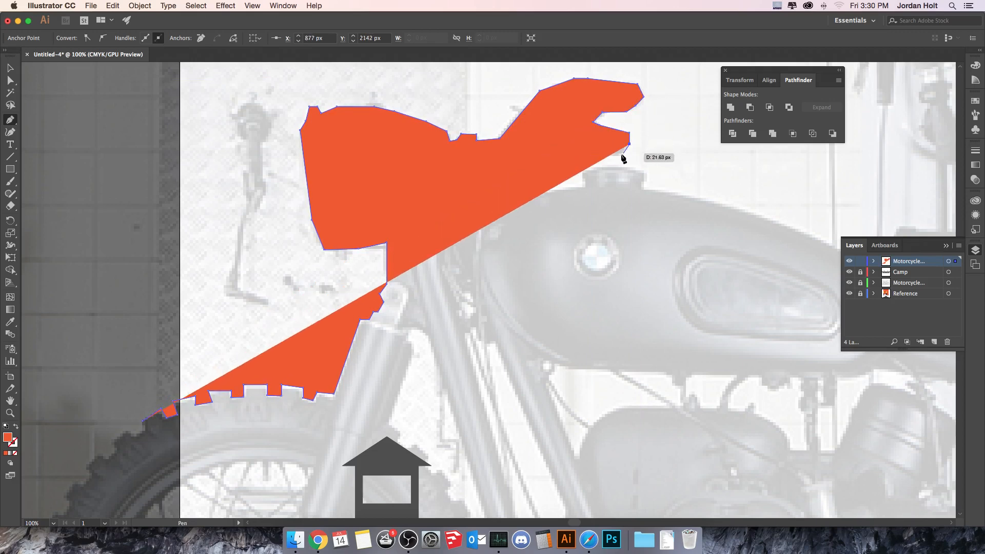
click(621, 154)
click(605, 157)
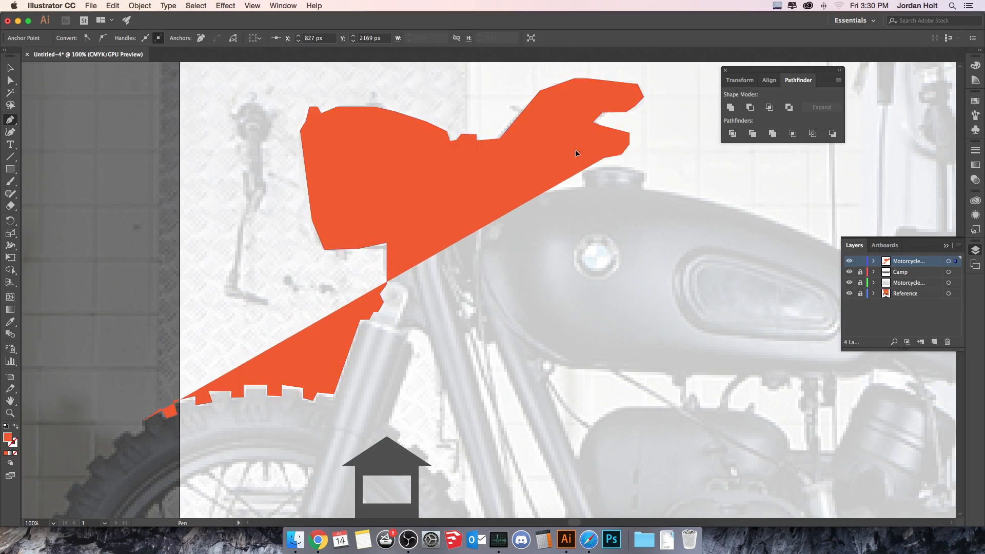
- Trace the handlebar's lower edge down to the front of the fuel tank and along the tank to the filler cap
click(575, 150)
click(539, 173)
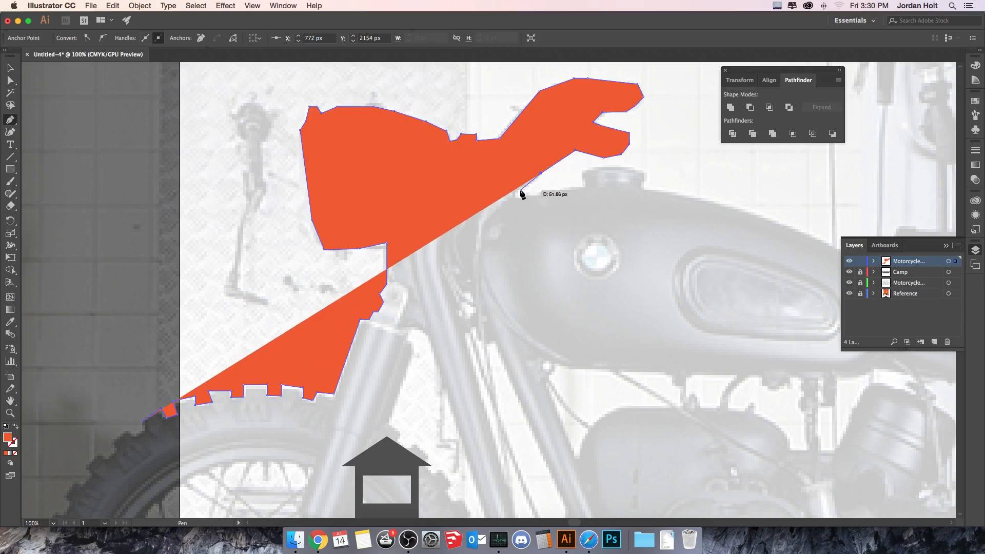
click(518, 197)
click(578, 187)
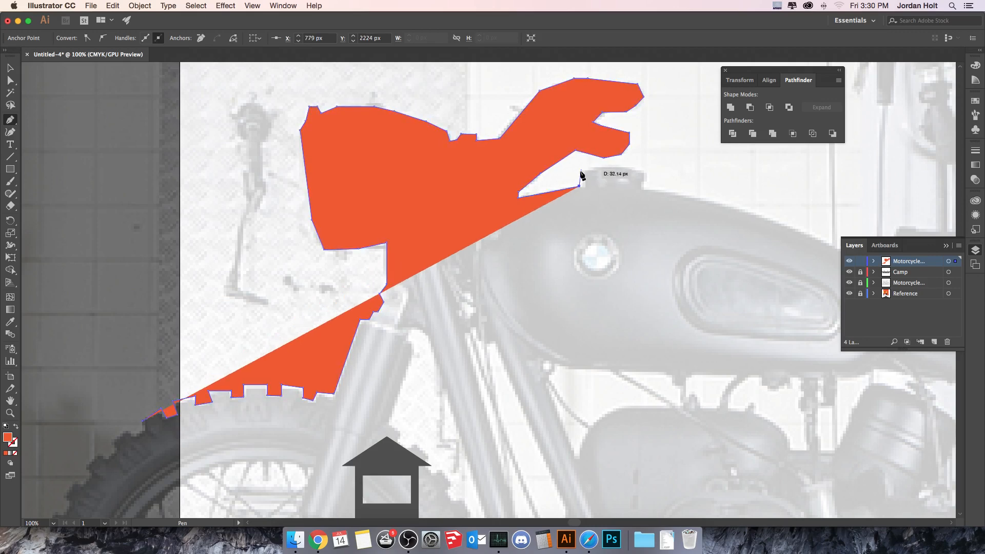
- Trace around the filler cap, over its top and down its rear side to the fuel tank's surface
click(584, 185)
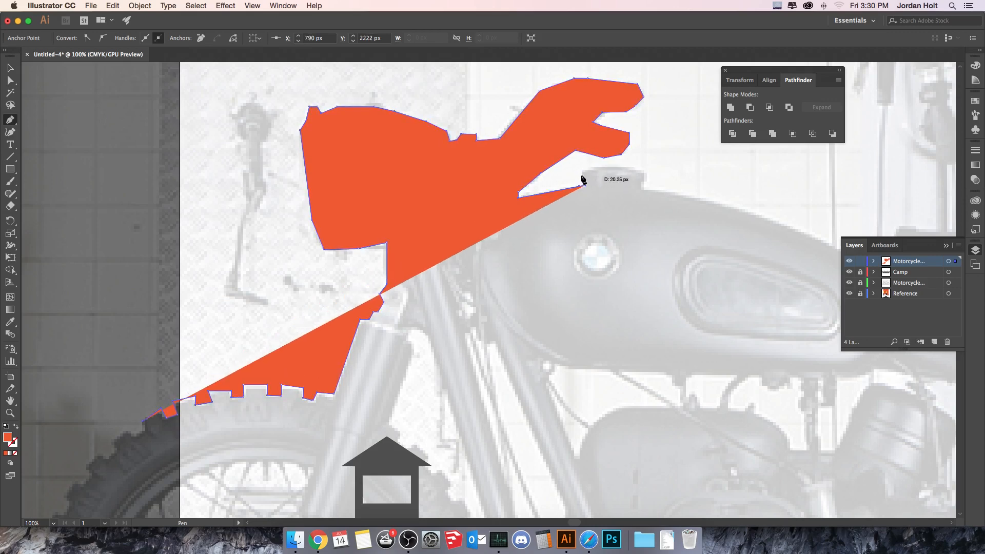
click(581, 172)
click(604, 167)
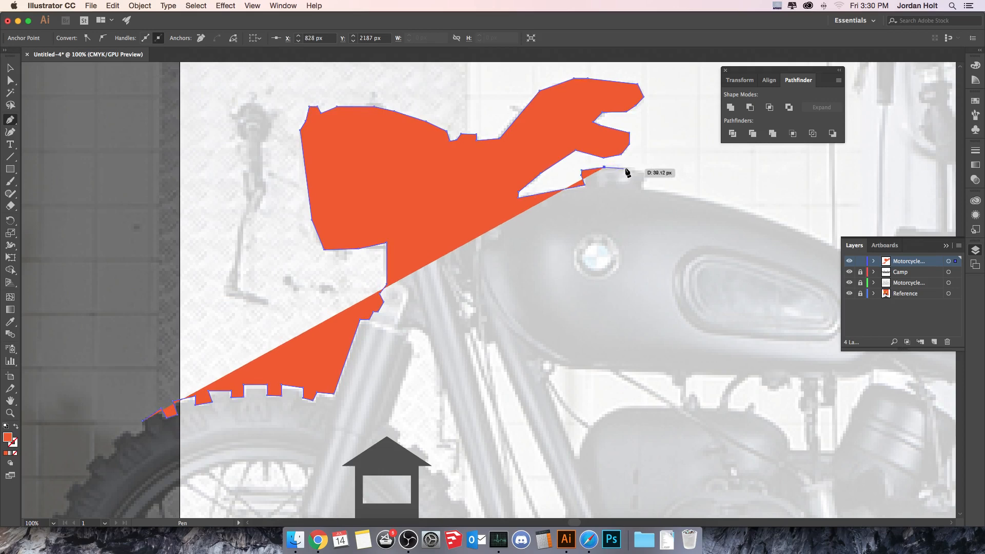
click(627, 166)
click(643, 169)
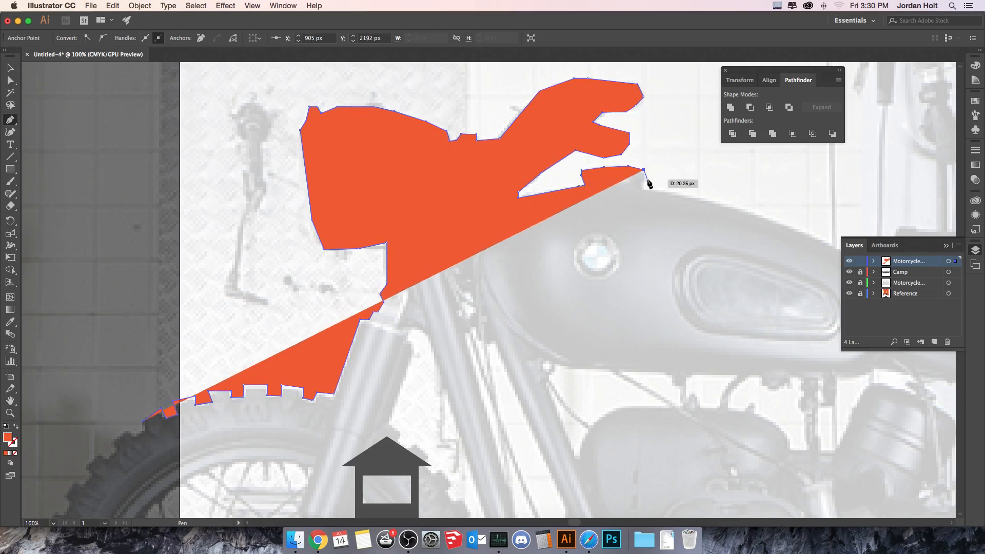
click(646, 179)
click(642, 182)
click(641, 187)
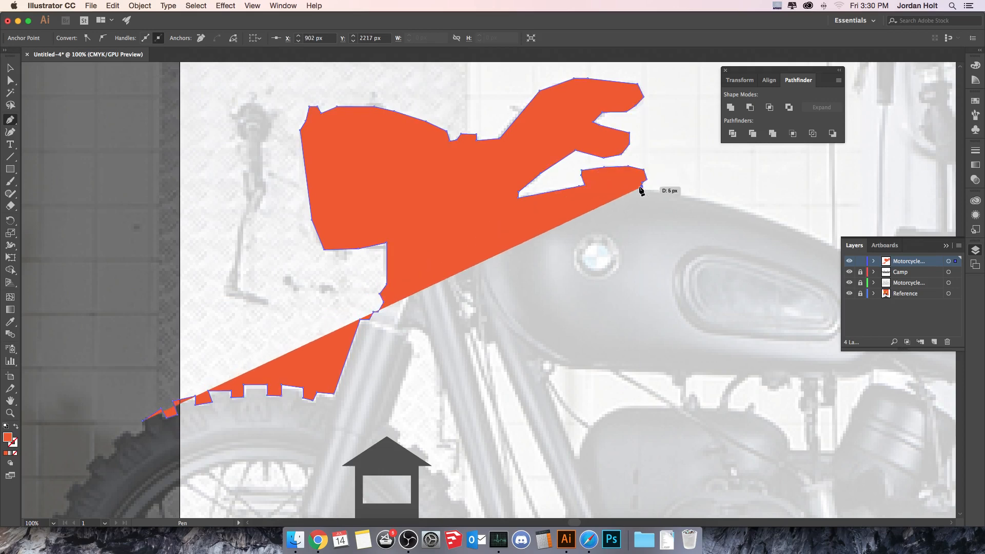
click(641, 190)
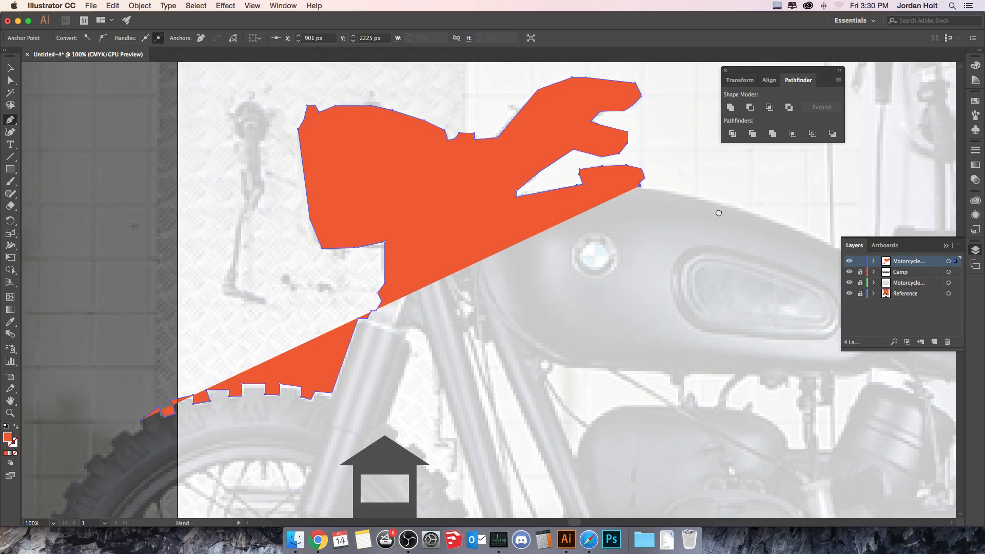
- Extend the outline along the sloping top edge of the fuel tank towards its rear end
drag(715, 213, 543, 169)
click(584, 169)
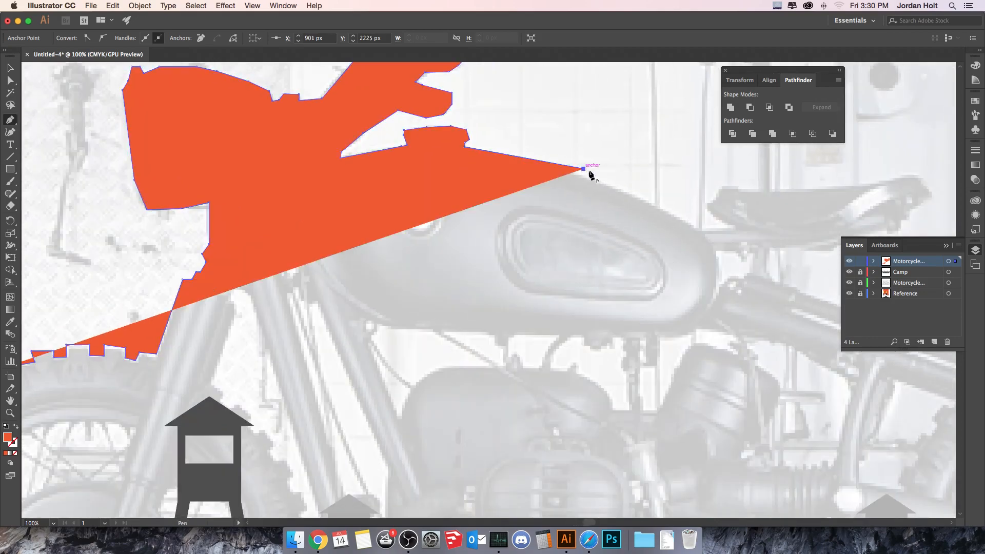
click(668, 211)
click(696, 227)
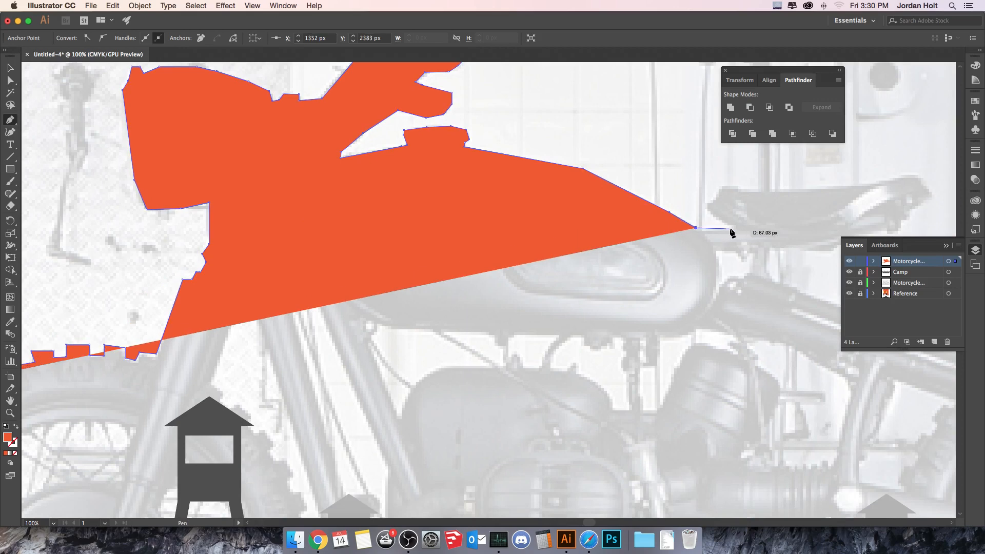
- Continue the outline from the tank to the underside of the seat and up around the seat's front nose
click(731, 229)
click(716, 221)
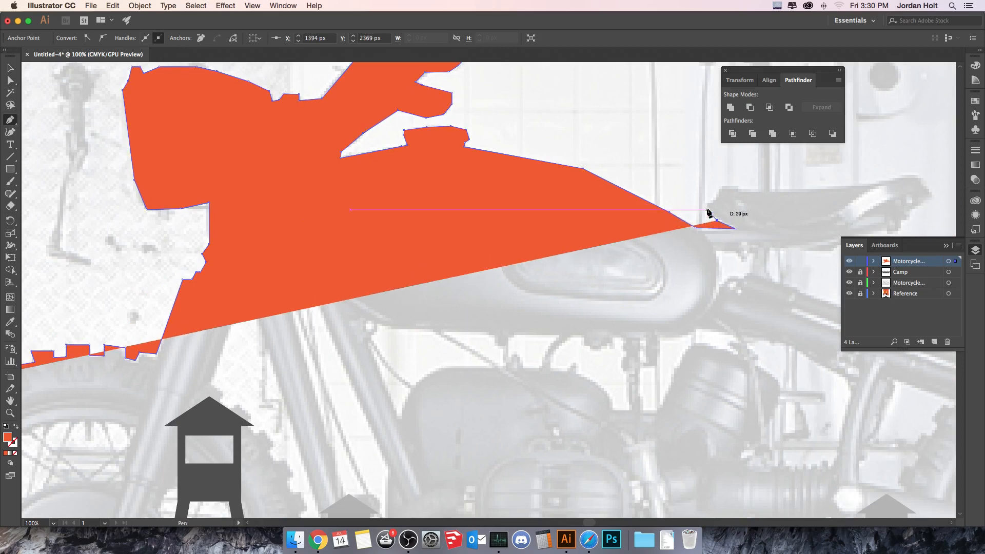
click(707, 207)
click(713, 200)
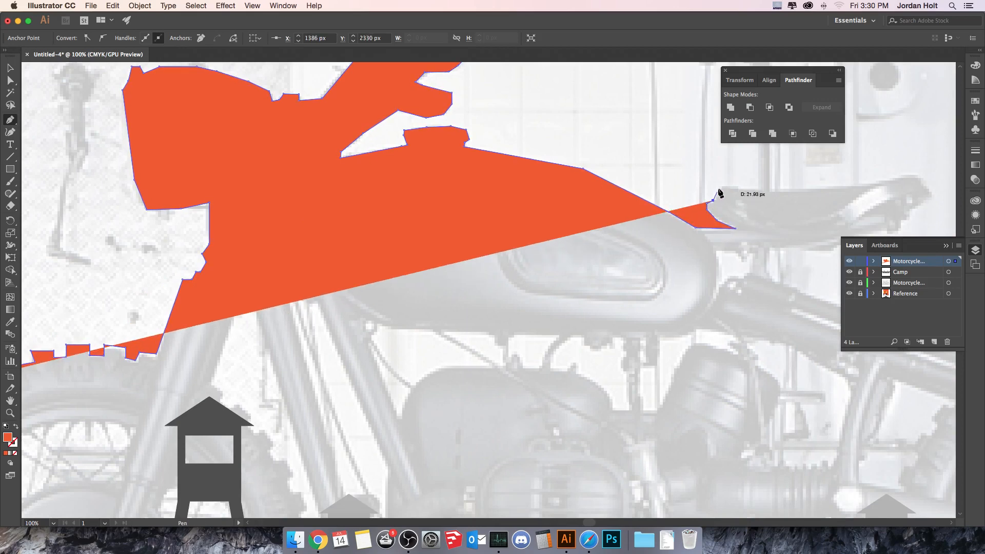
click(718, 189)
click(740, 189)
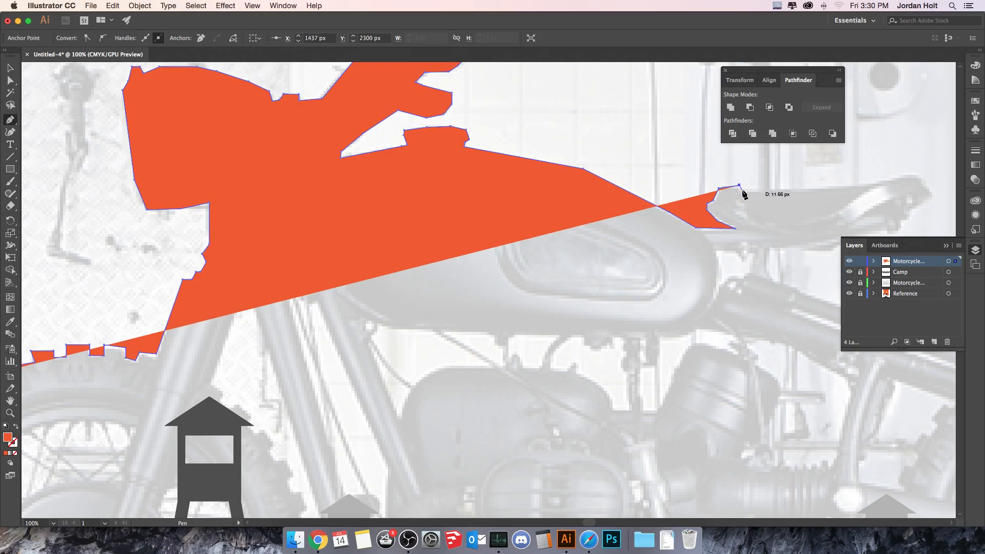
- Trace the top edge of the seat back to its raised rear end and around the rear tip
click(803, 189)
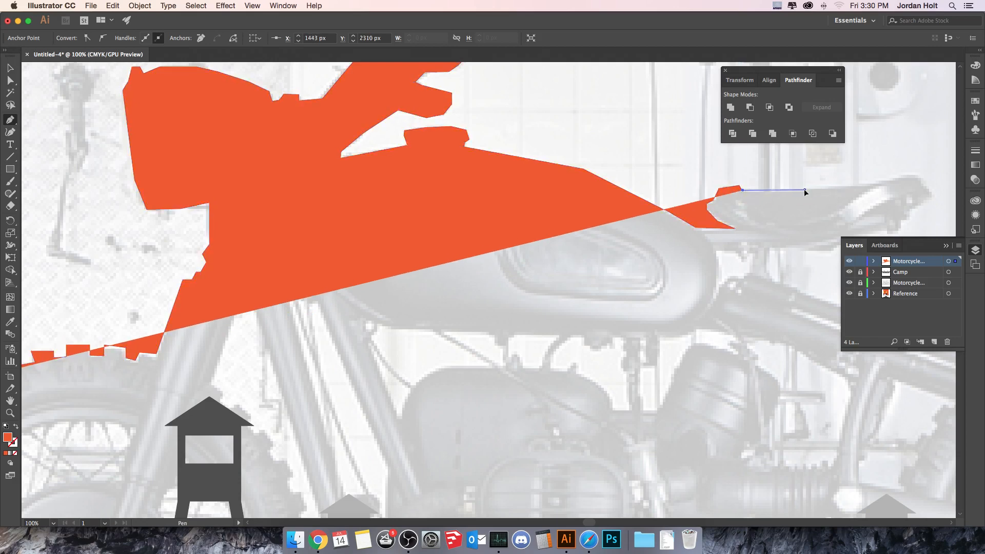
click(848, 188)
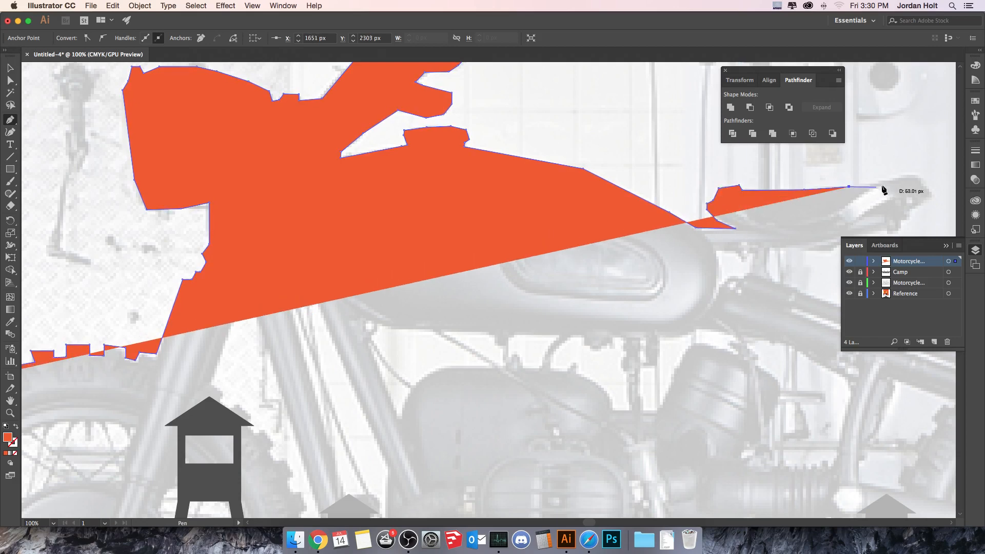
click(910, 174)
click(928, 185)
click(928, 193)
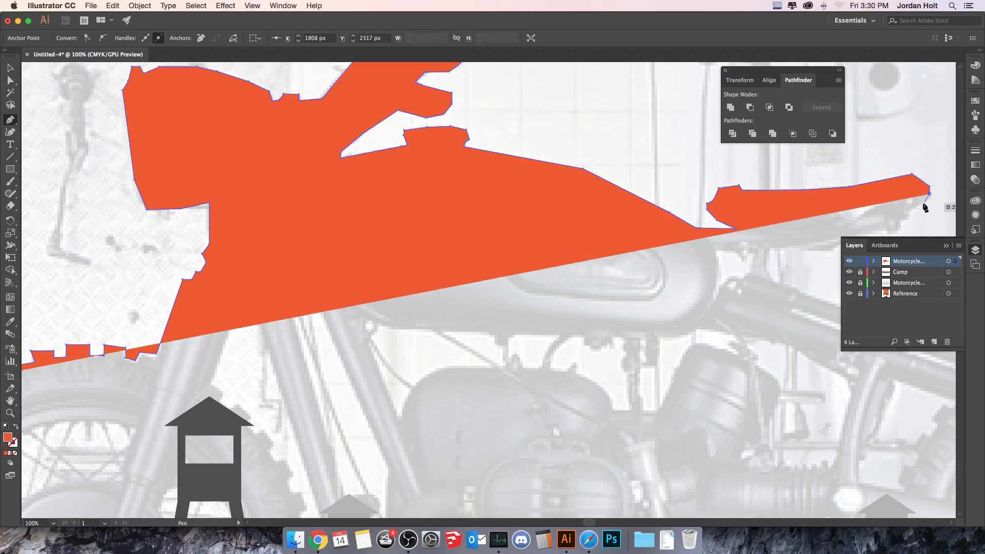
- Trace the seat's rear lower edge and its stepped underside forward to the lower seat support
click(917, 207)
click(896, 227)
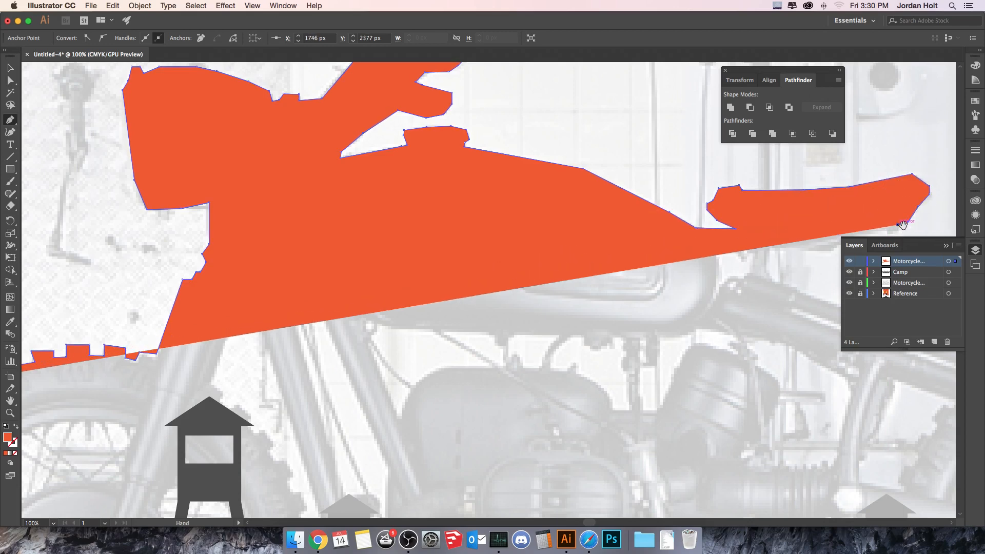
drag(904, 228, 701, 167)
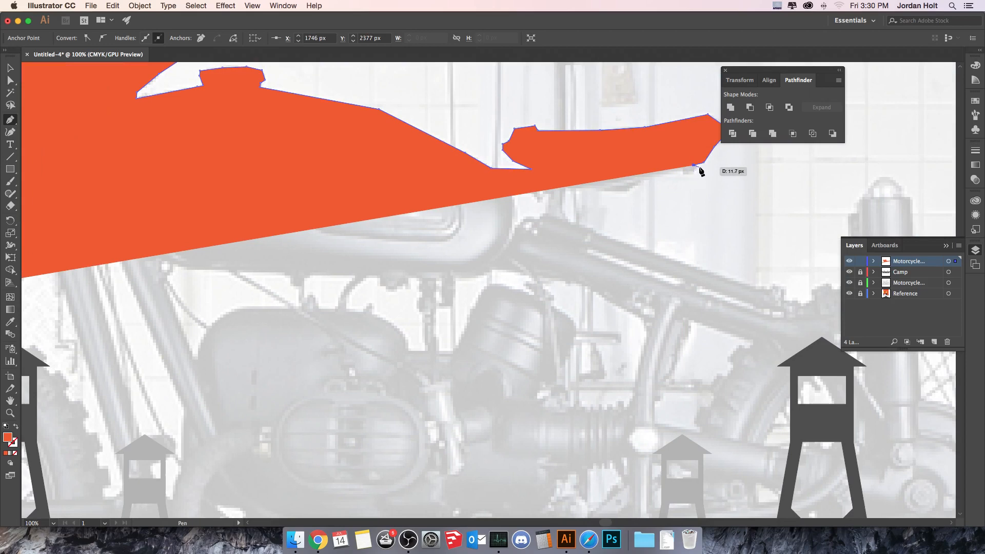
click(698, 167)
click(691, 172)
click(687, 175)
click(642, 174)
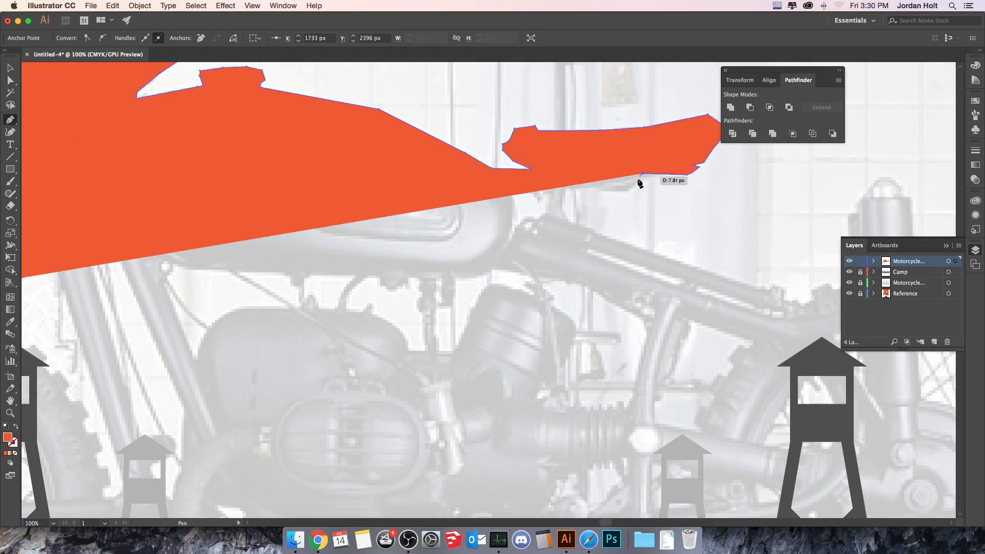
click(629, 190)
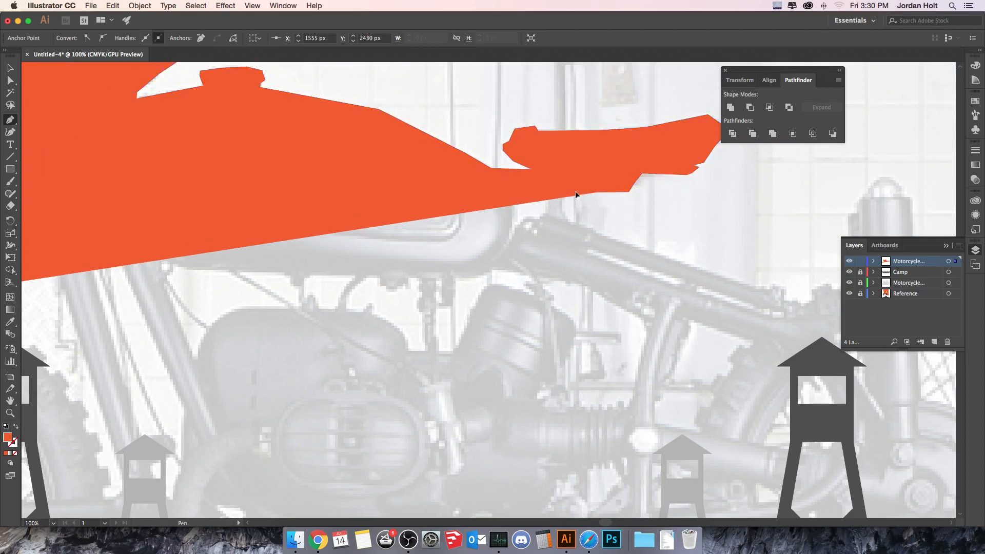
- Extend the outline forward under the seat, down to the frame, and back along the sloping frame tube to its rear end
drag(564, 193, 567, 211)
click(567, 211)
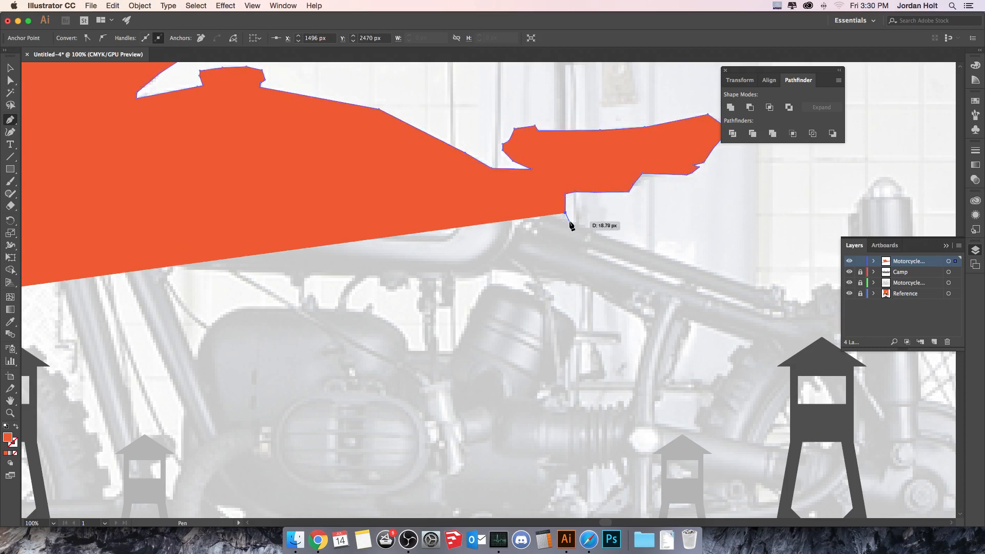
click(568, 222)
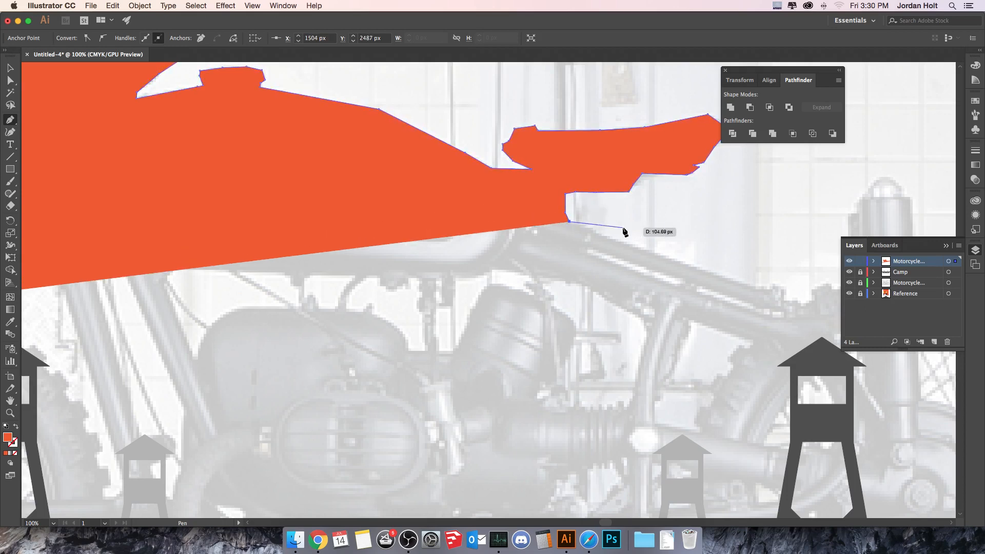
click(773, 282)
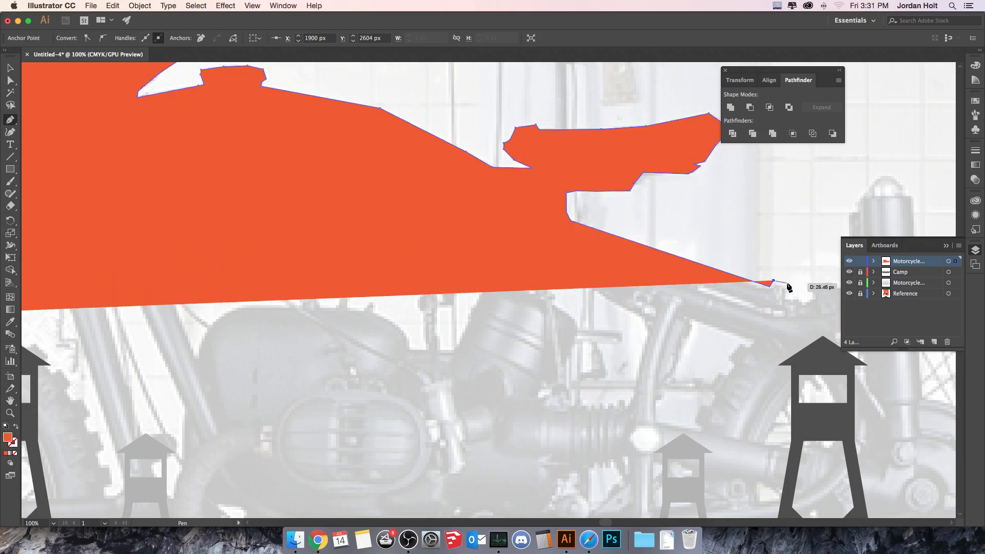
- Trace the small bracket at the rear end of the frame tube and continue to the top of the rear tyre
click(786, 282)
click(784, 299)
click(803, 300)
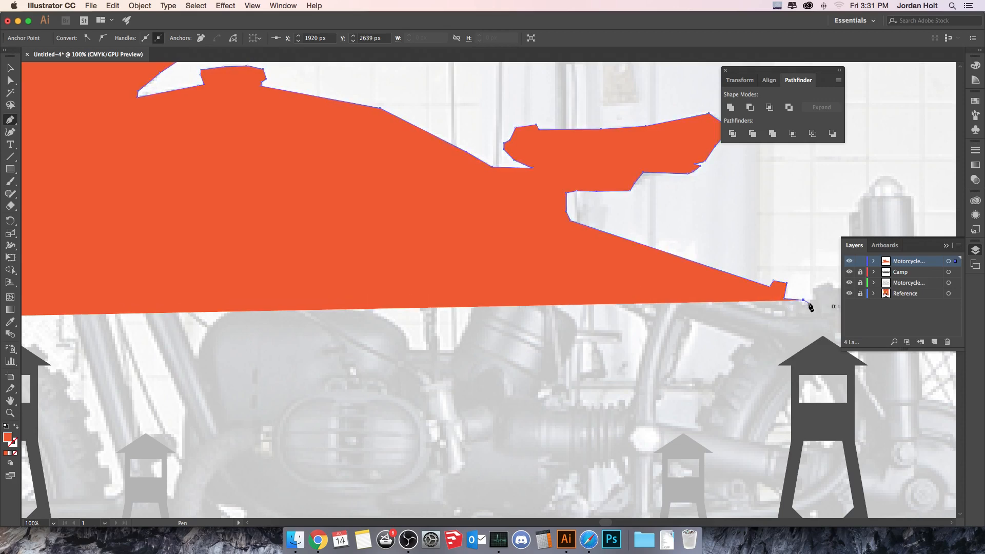
- Trace the tread blocks along the rear tyre's top up to the base of the rear shock absorber
click(808, 303)
click(816, 298)
click(816, 286)
click(832, 280)
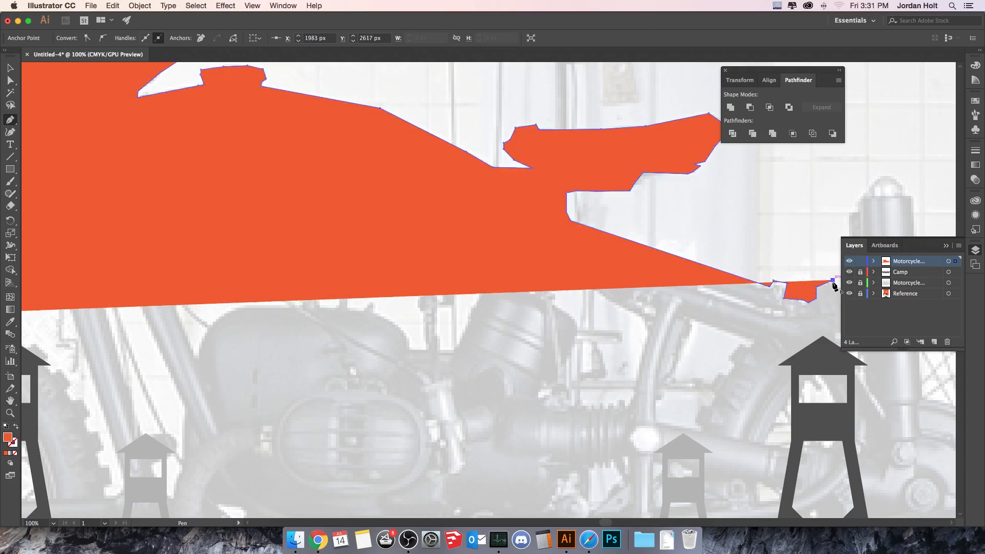
drag(832, 303, 652, 282)
click(658, 269)
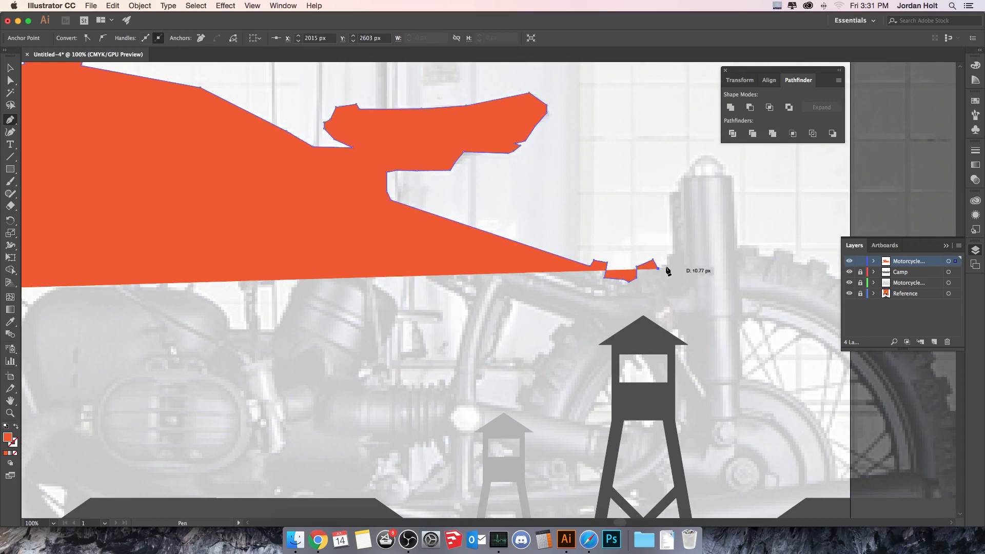
click(669, 265)
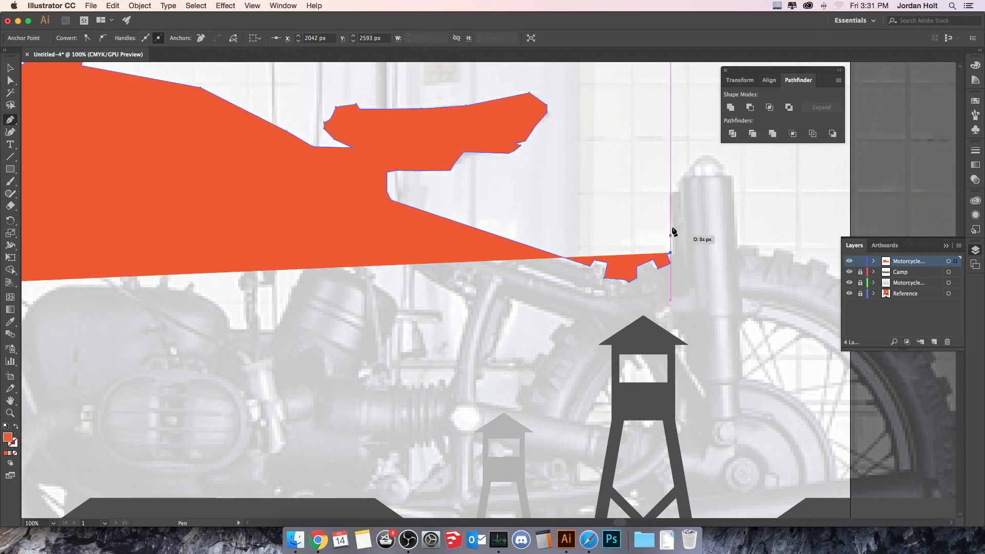
- Trace up the front side of the rear shock absorber, around its domed cap, and down its rear side to the tyre
click(670, 192)
drag(677, 194, 677, 187)
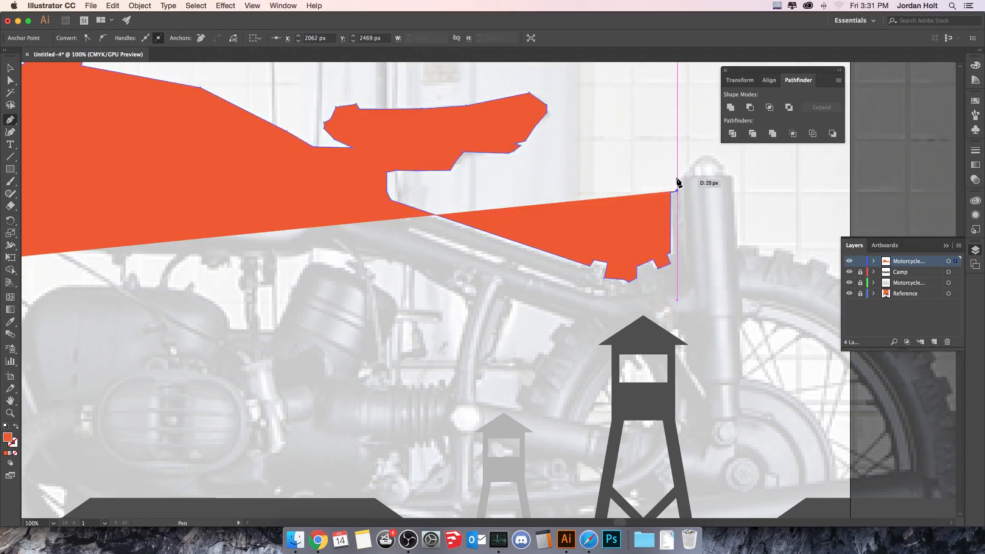
click(677, 175)
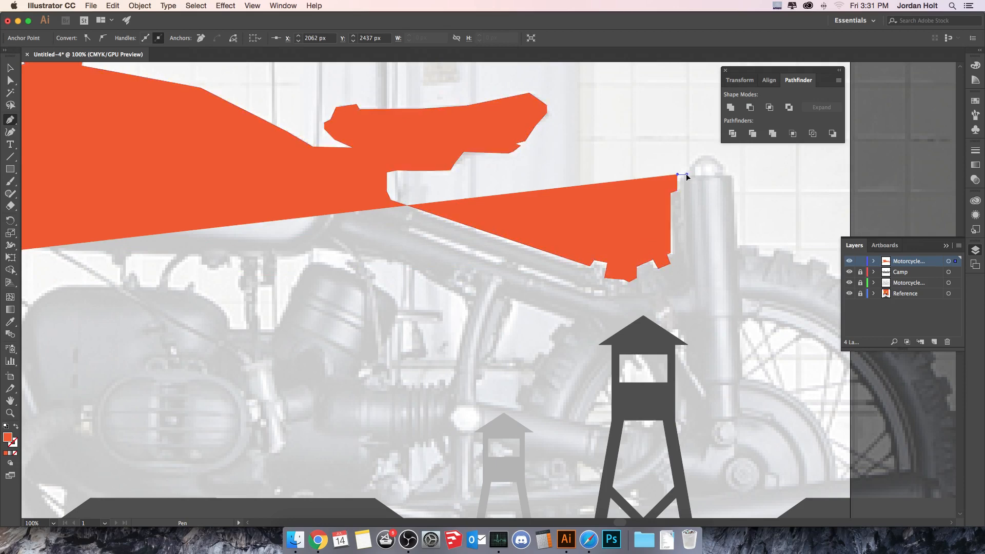
click(706, 154)
click(717, 156)
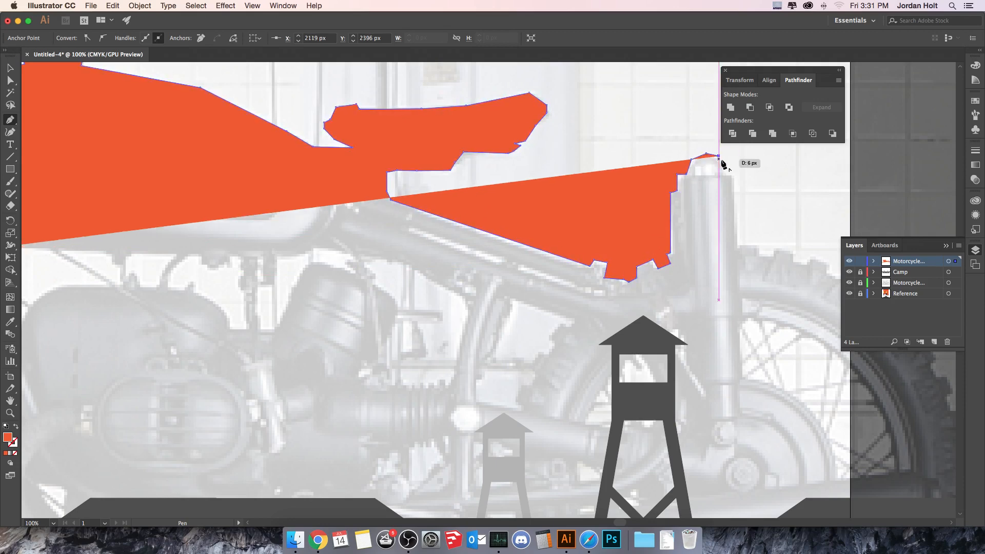
click(724, 162)
click(724, 171)
click(732, 175)
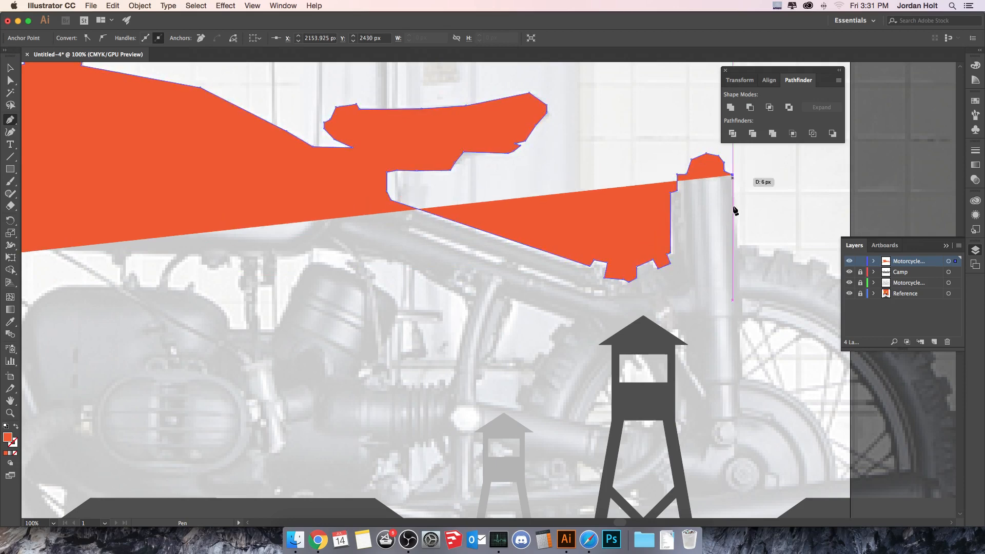
click(737, 245)
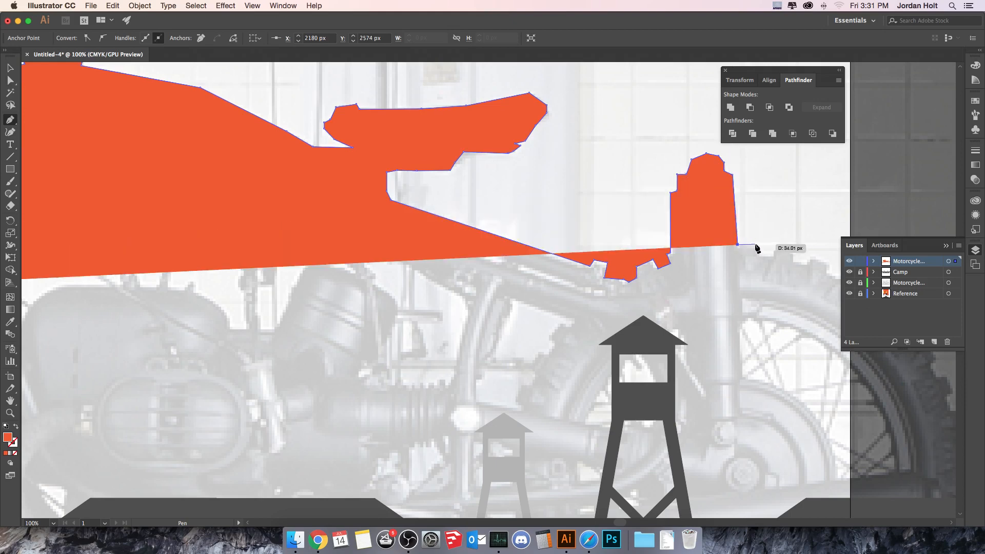
- Trace the stepped tread blocks behind the shock absorber along the tyre's top toward the artboard's edge
click(758, 245)
click(757, 253)
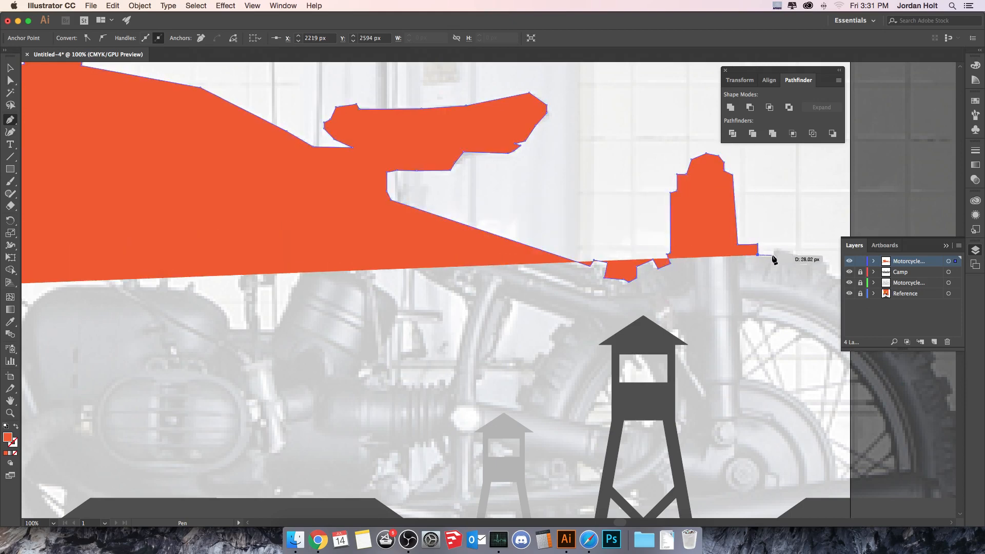
click(772, 255)
click(772, 251)
click(792, 250)
click(792, 260)
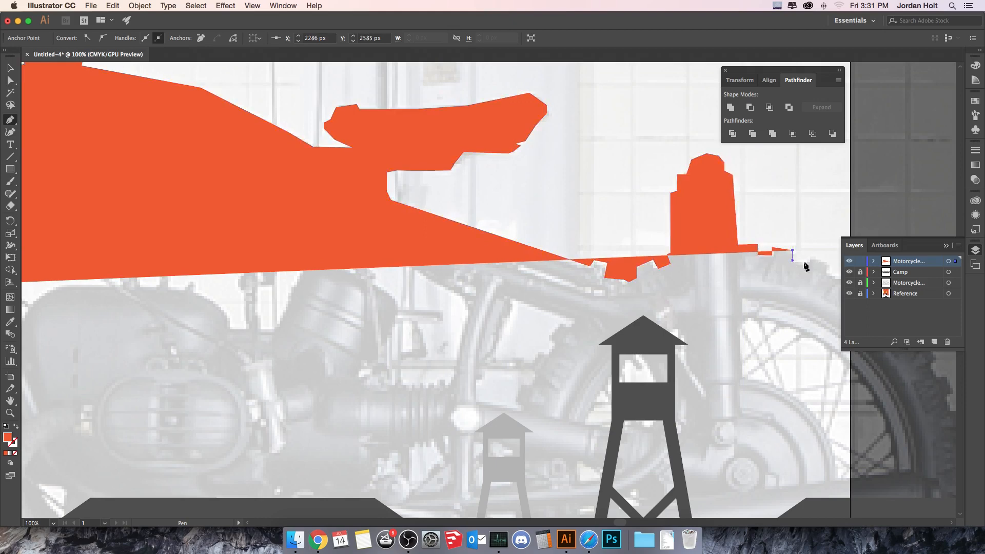
click(806, 264)
click(813, 257)
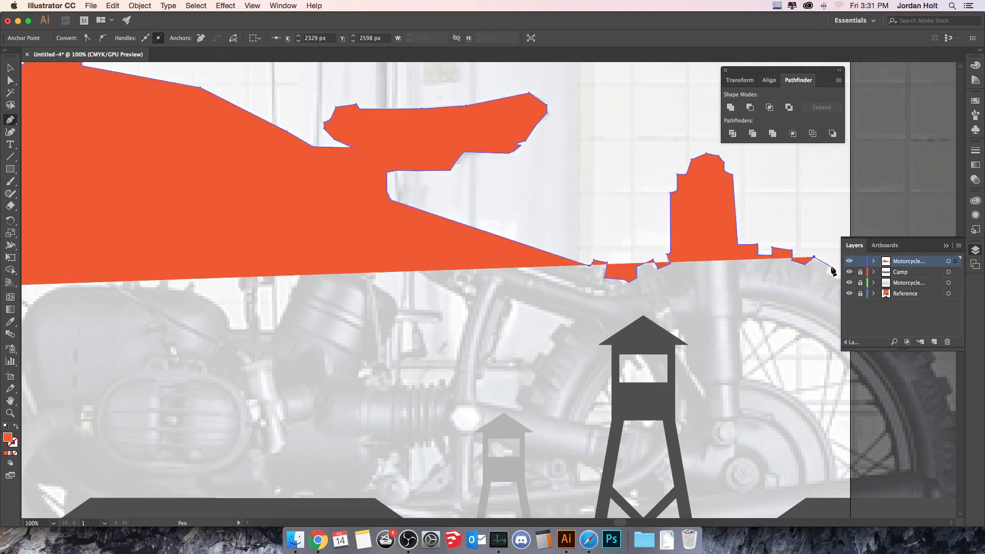
click(831, 266)
click(825, 273)
- Continue tracing the rear tyre's tread blocks across the artboard's edge and a short way down the tyre
drag(822, 301, 662, 270)
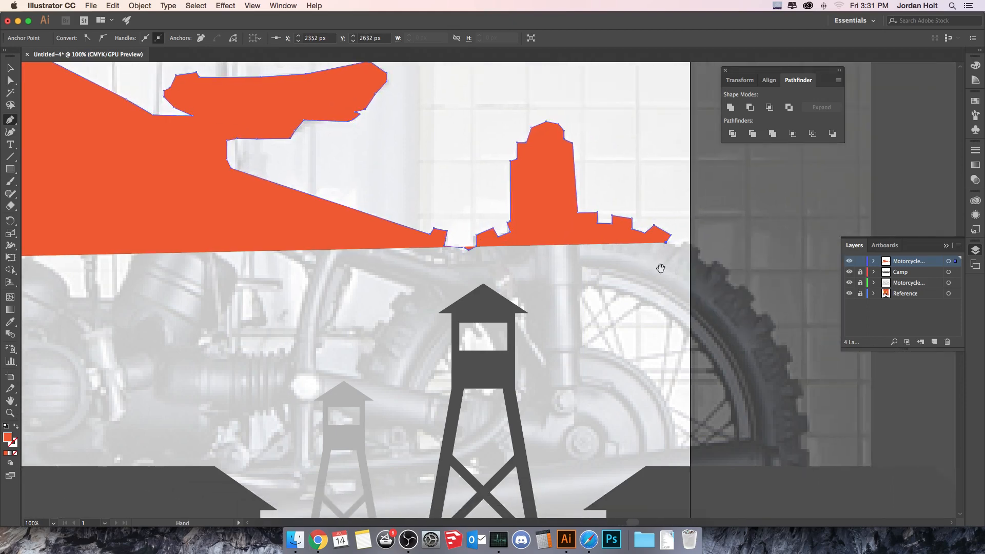
click(677, 247)
click(685, 238)
click(697, 247)
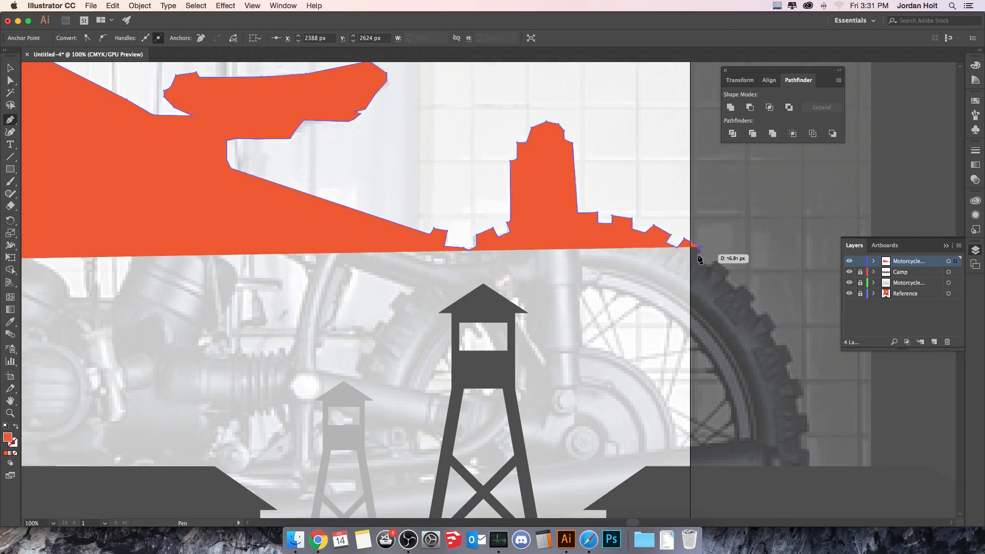
click(696, 256)
click(706, 263)
click(716, 255)
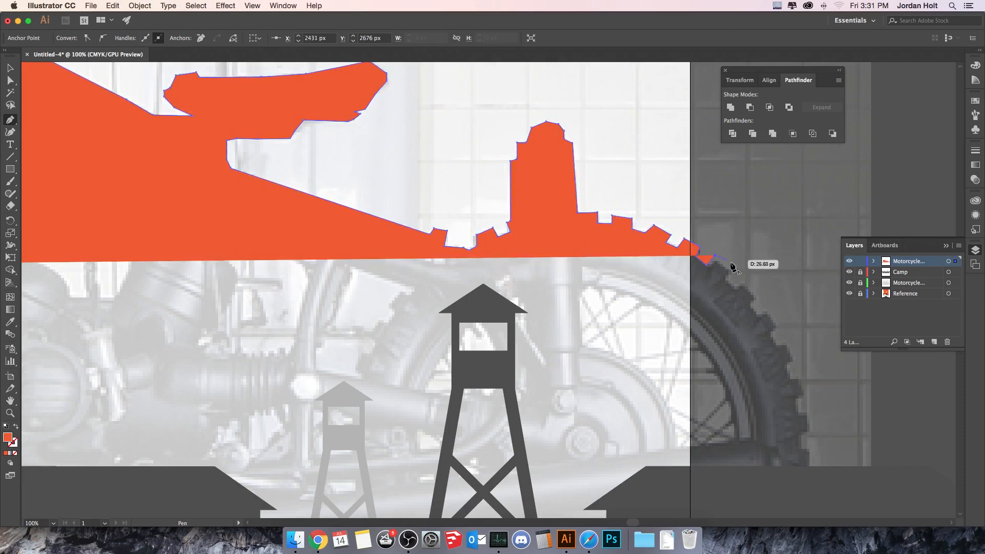
click(735, 273)
click(728, 281)
click(744, 290)
- Close the motorcycle outline with rough straight segments outside the artboard, around its lower edge and back to the starting point on the front tyre
click(814, 359)
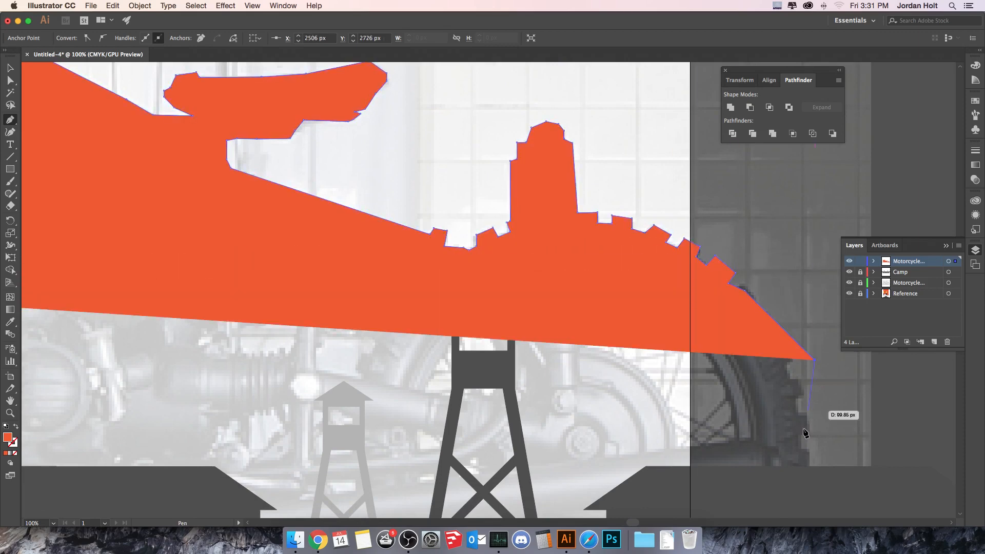
scroll(804, 432, down, 10)
click(804, 349)
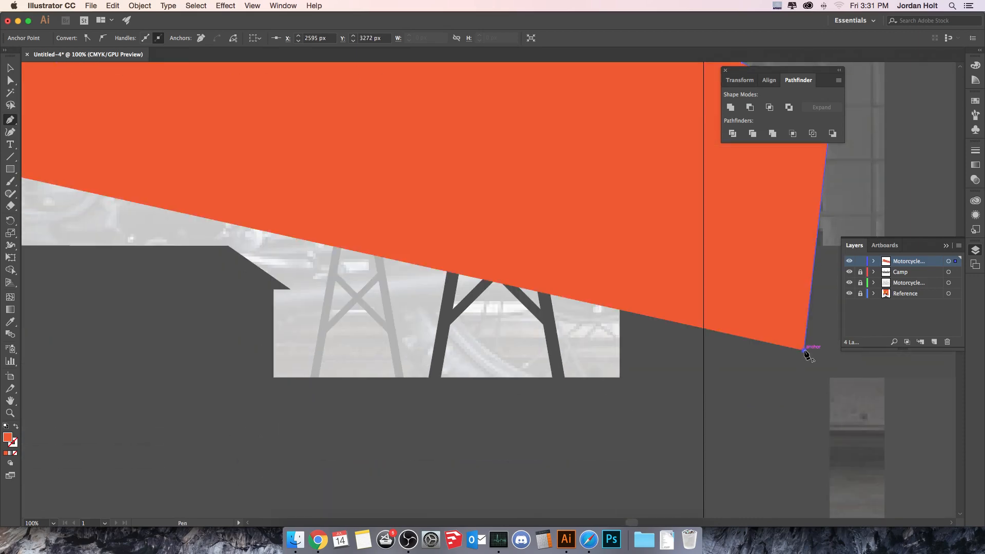
key(super+minus)
key(super+minus)
key(super+minus)
key(super+minus)
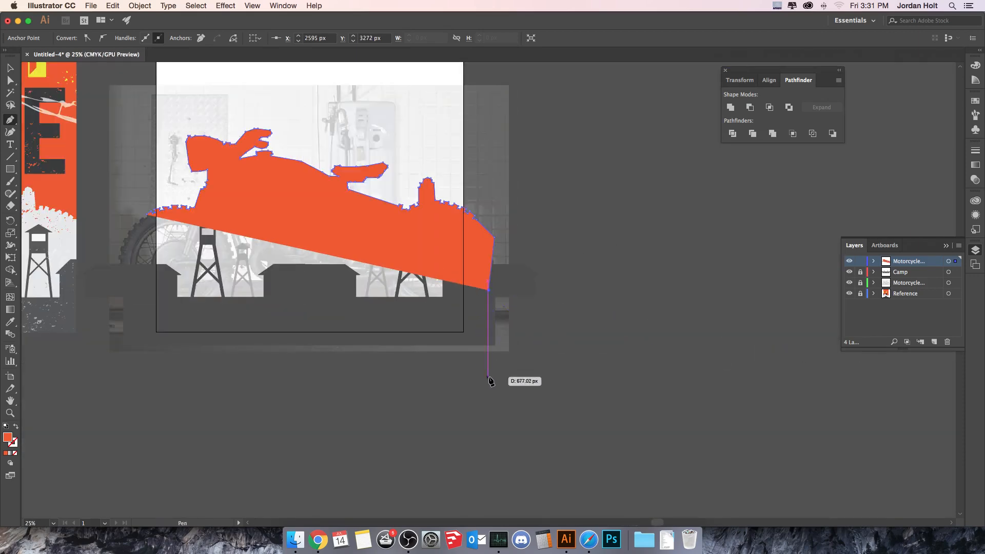
click(487, 378)
click(118, 386)
click(101, 282)
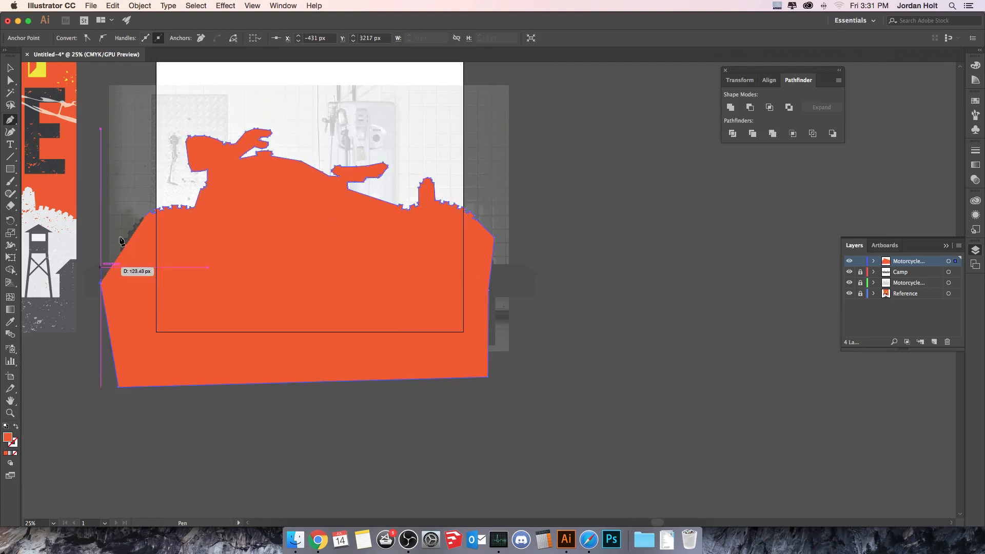
click(153, 211)
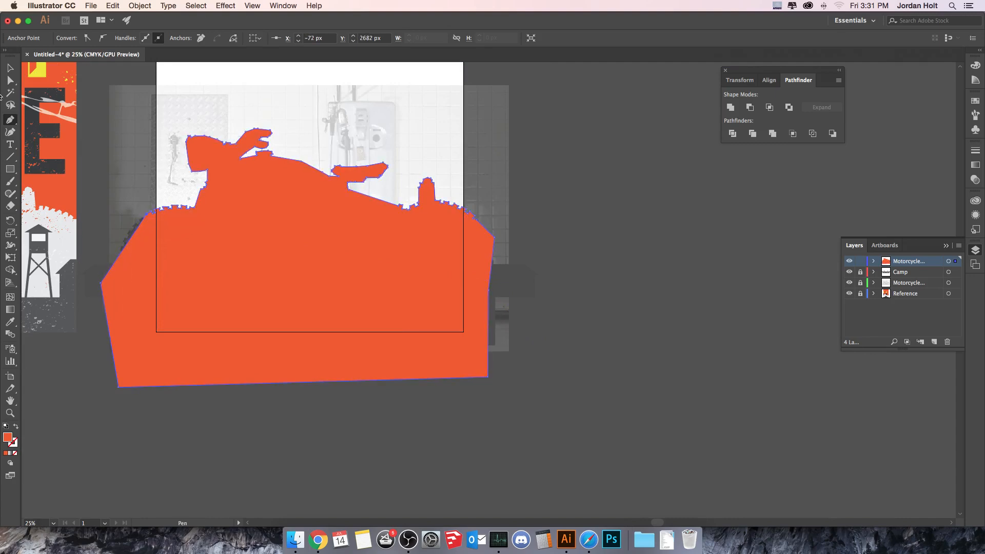
- Move the motorcycle silhouette's layer beneath the Camp layer
click(11, 70)
drag(226, 206, 439, 260)
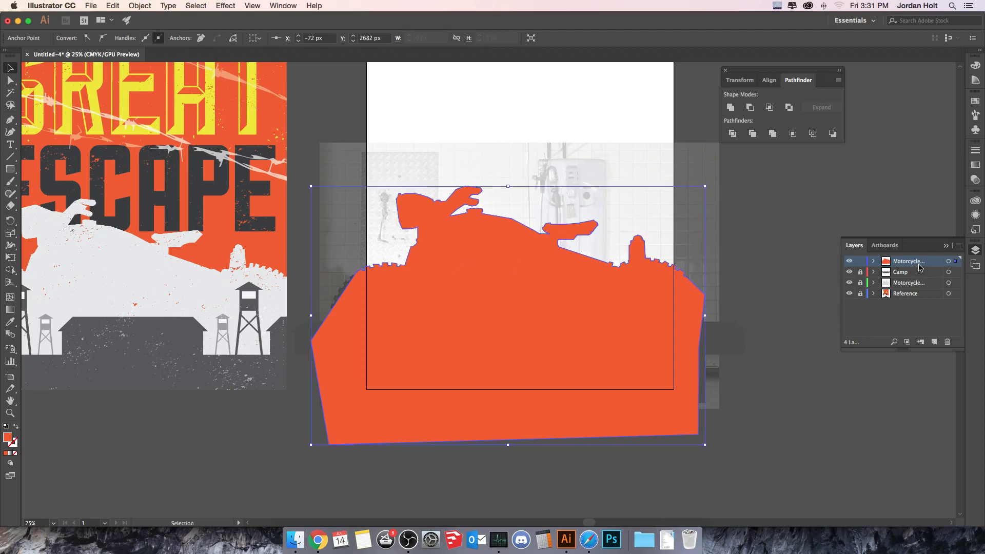
drag(920, 267, 917, 278)
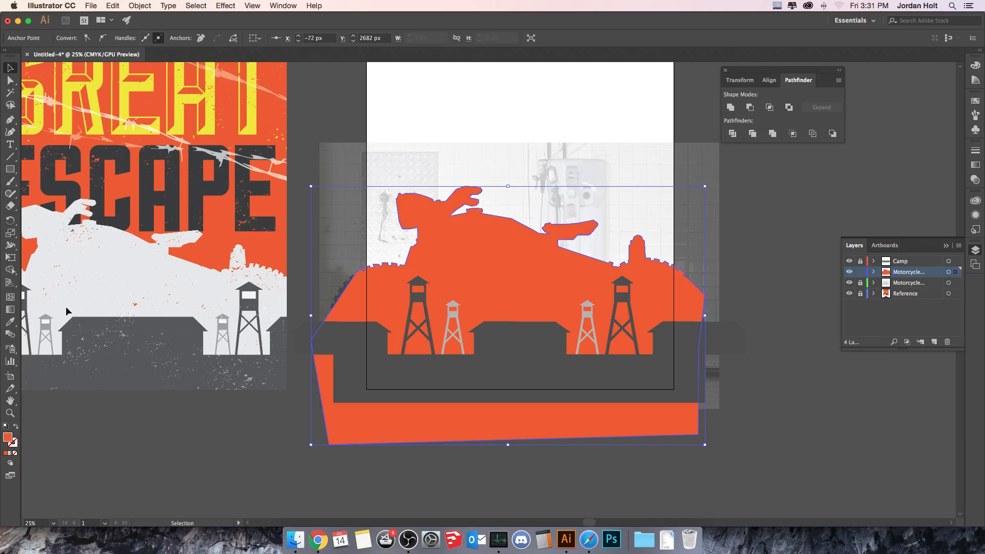
- Change the motorcycle silhouette's fill to white, deselect it, and lock its layer
double_click(9, 437)
drag(552, 254, 513, 247)
click(769, 249)
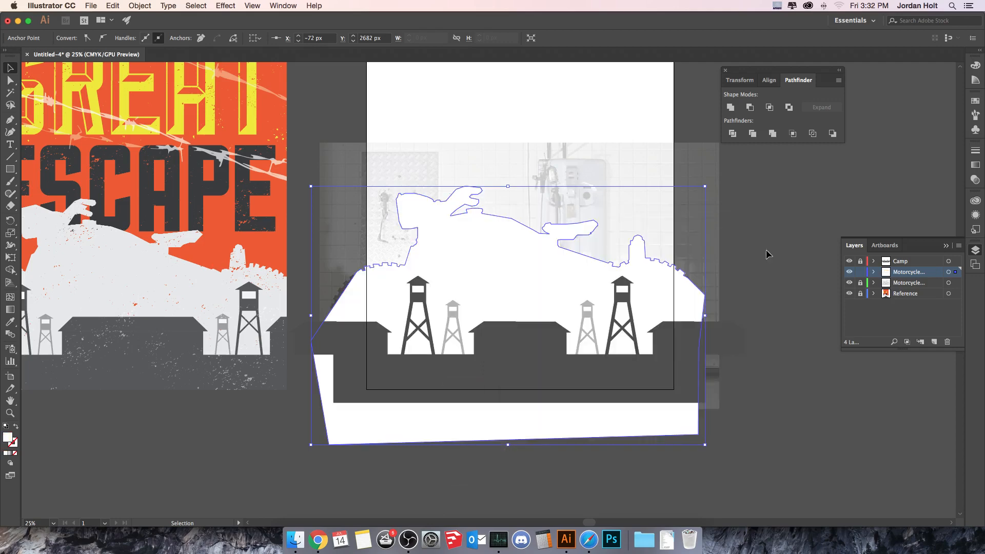
click(764, 249)
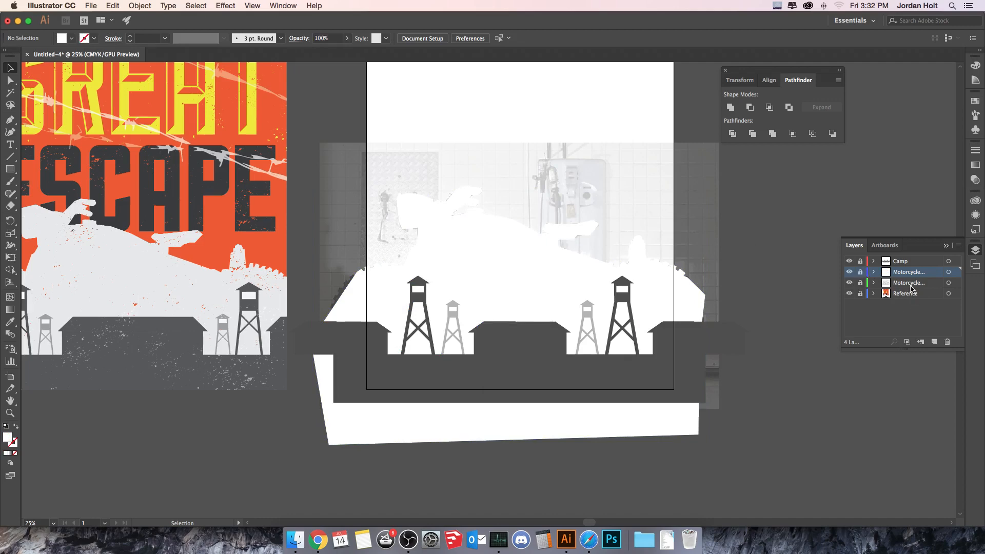
- Create a new layer named BG between the silhouette layer and the motorcycle photo layer
click(909, 296)
click(911, 283)
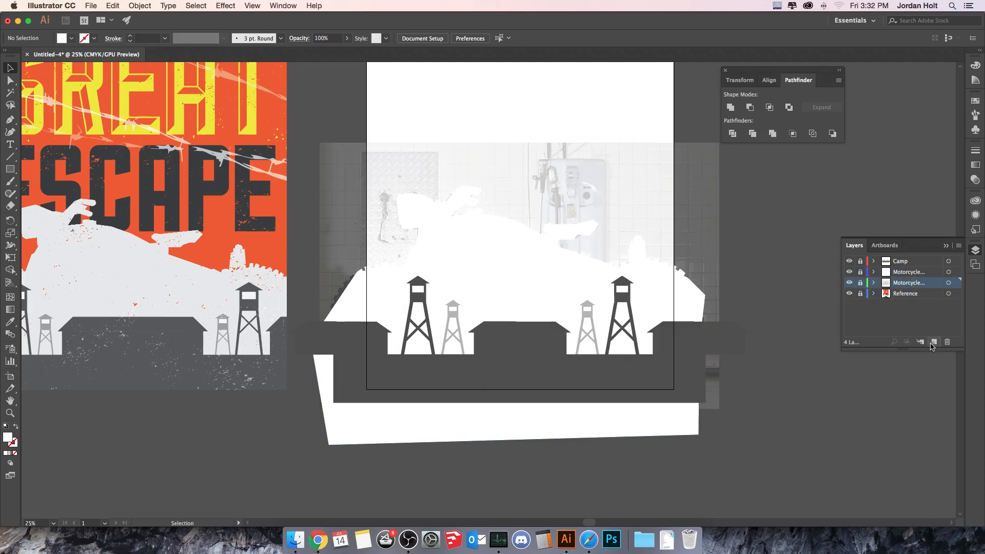
click(934, 341)
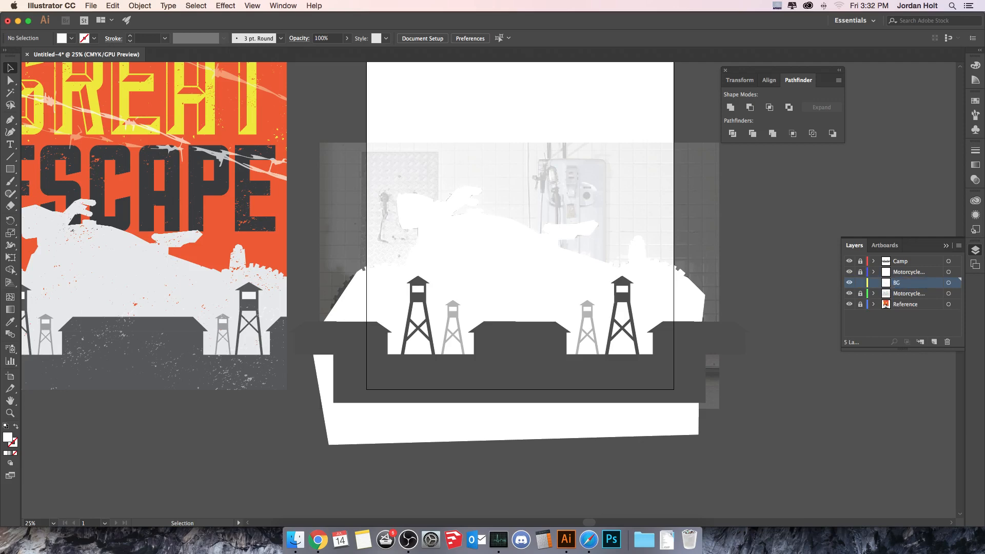
- Draw a 2400 by 3600 px rectangle on the BG layer covering the whole artboard
key(super+minus)
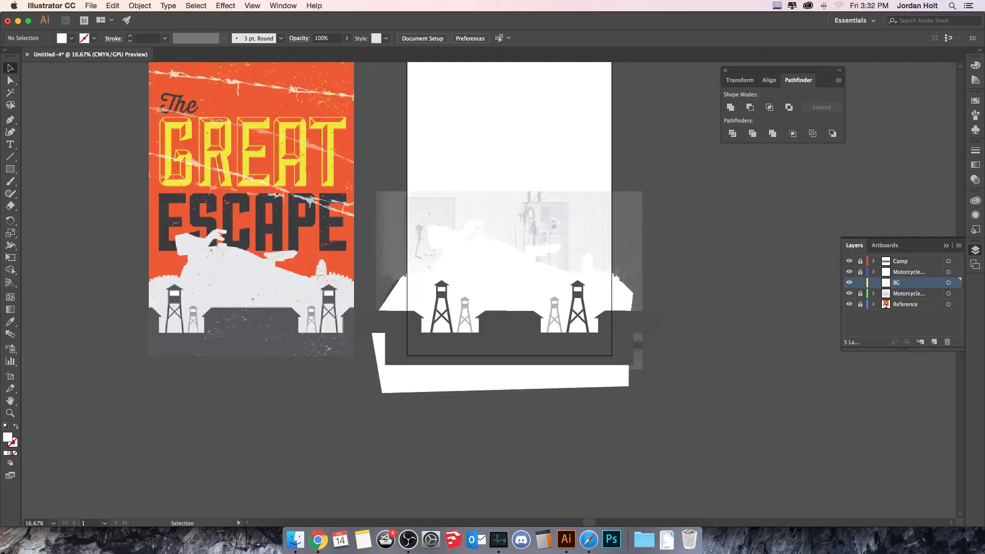
drag(607, 179, 597, 217)
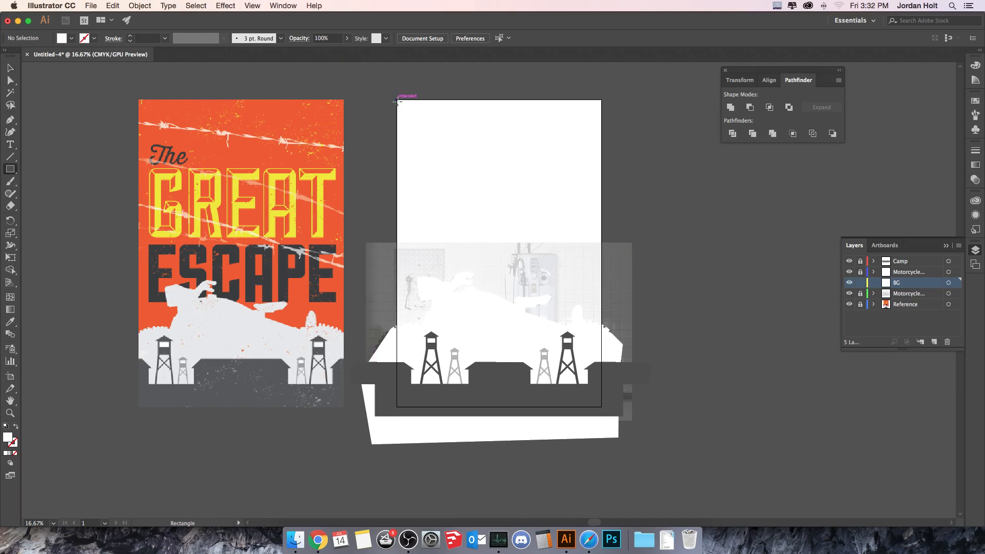
drag(401, 105, 601, 407)
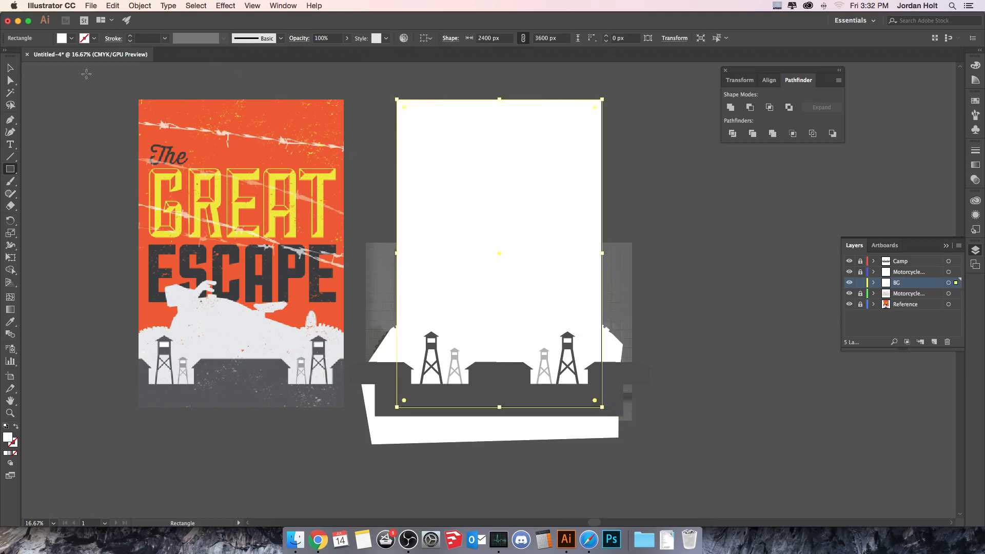
- Fill the background rectangle with the poster's orange-red swatch and deselect it
click(70, 38)
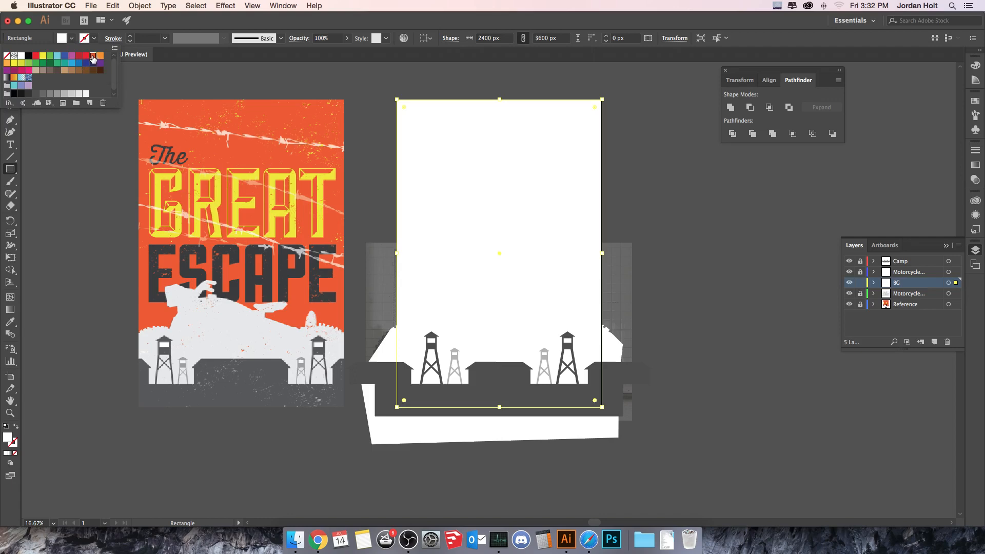
click(92, 56)
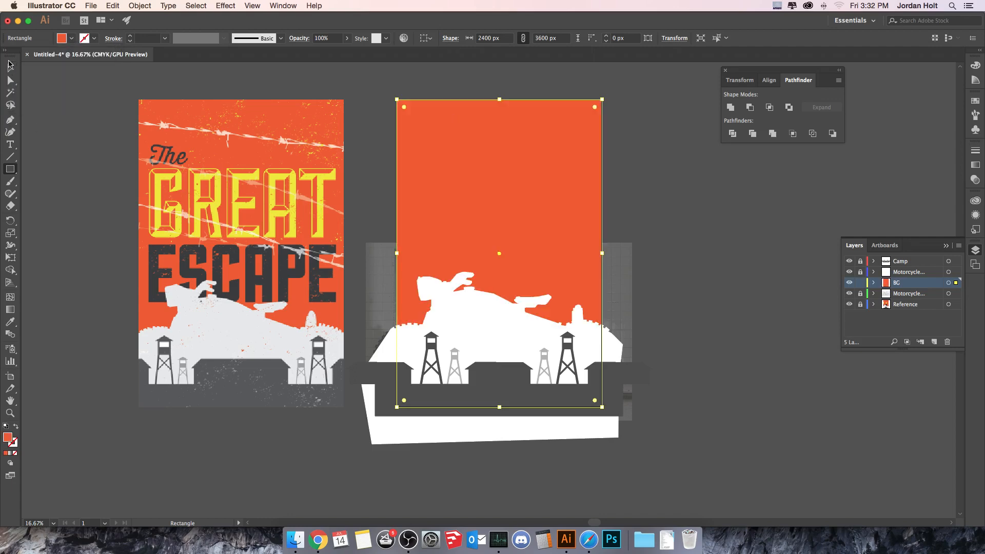
click(12, 68)
click(326, 84)
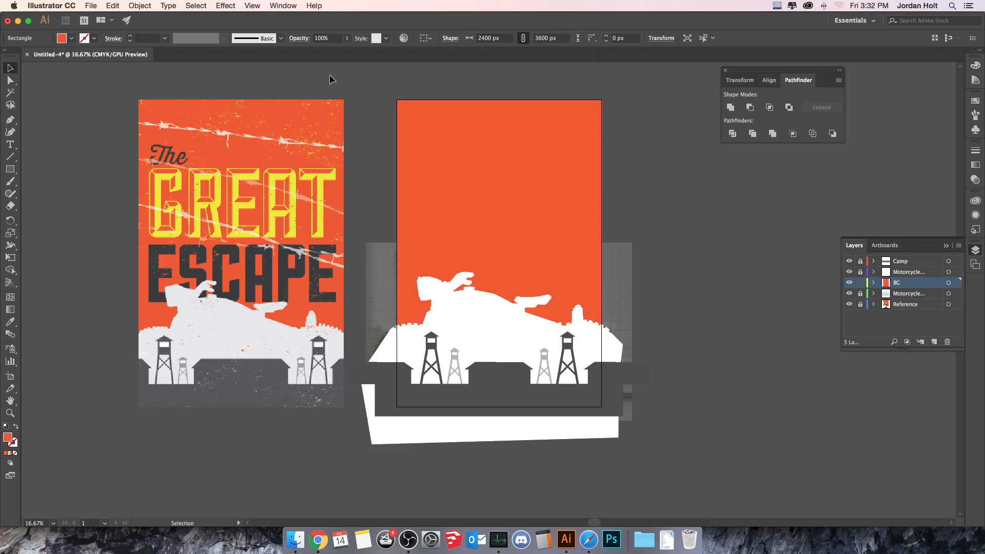